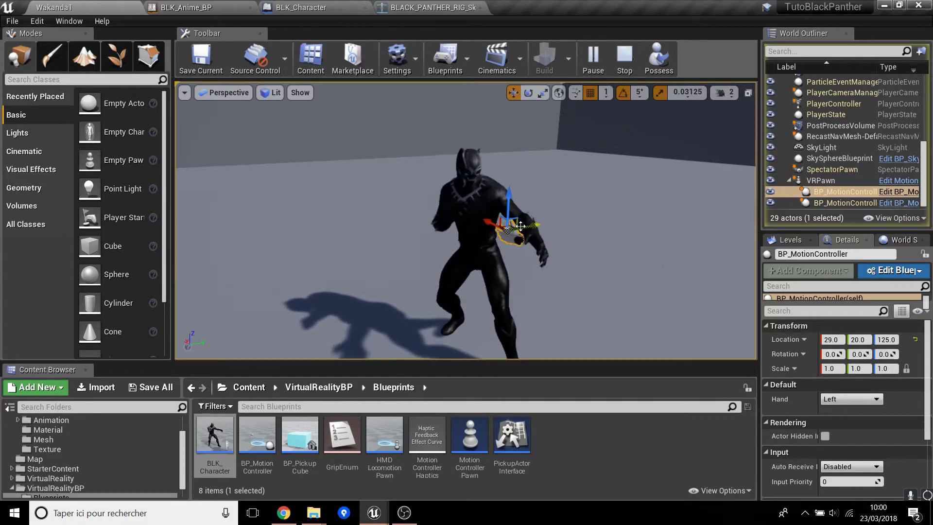
# Move the motion controller past the Black Panther's hand, shoulder, head and right side to trigger reactions
pyautogui.moveTo(471, 224)
pyautogui.mouseDown()
pyautogui.moveTo(527, 287)
pyautogui.moveTo(530, 267)
pyautogui.mouseUp()
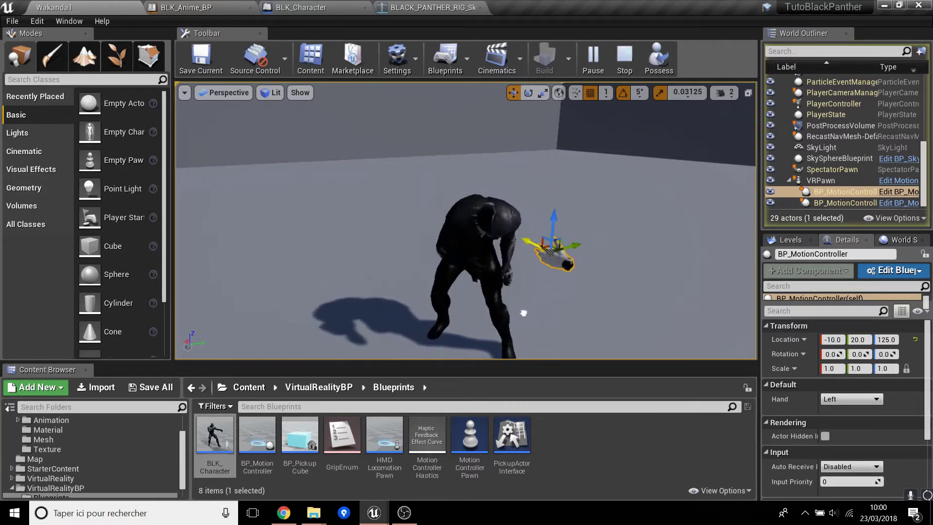
pyautogui.moveTo(540, 226)
pyautogui.mouseDown()
pyautogui.moveTo(527, 179)
pyautogui.moveTo(478, 176)
pyautogui.mouseUp()
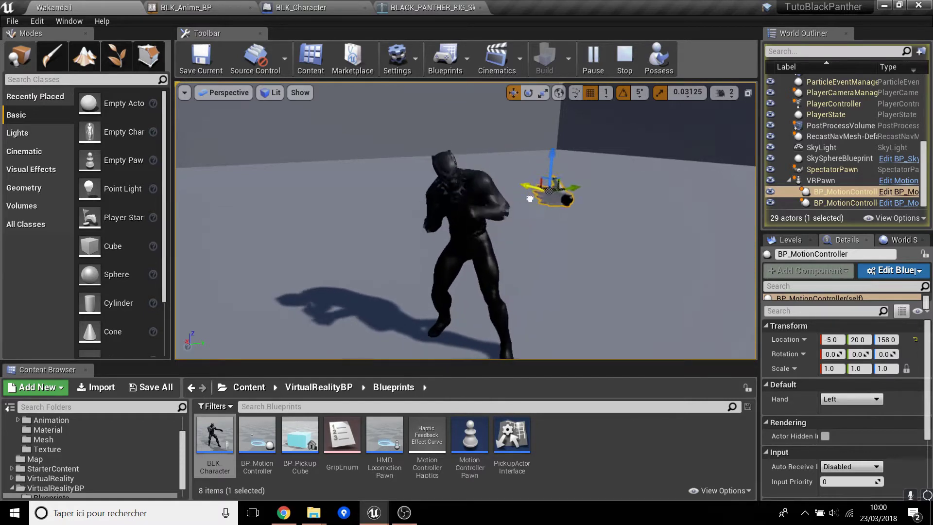
pyautogui.moveTo(479, 173); pyautogui.dragTo(476, 171)
pyautogui.moveTo(466, 260); pyautogui.dragTo(533, 298)
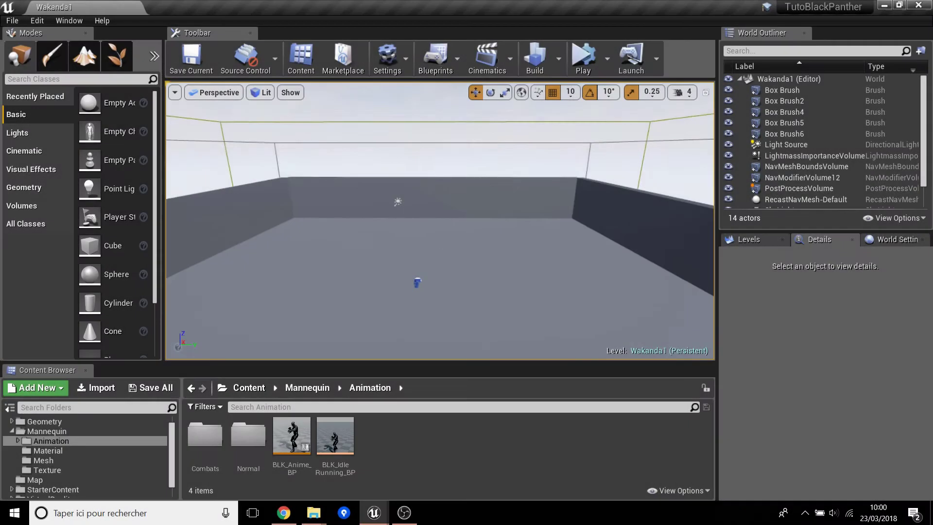
pyautogui.moveTo(506, 300)
pyautogui.mouseDown(button='right')
pyautogui.moveTo(486, 299)
pyautogui.moveTo(466, 316)
pyautogui.mouseUp(button='right')
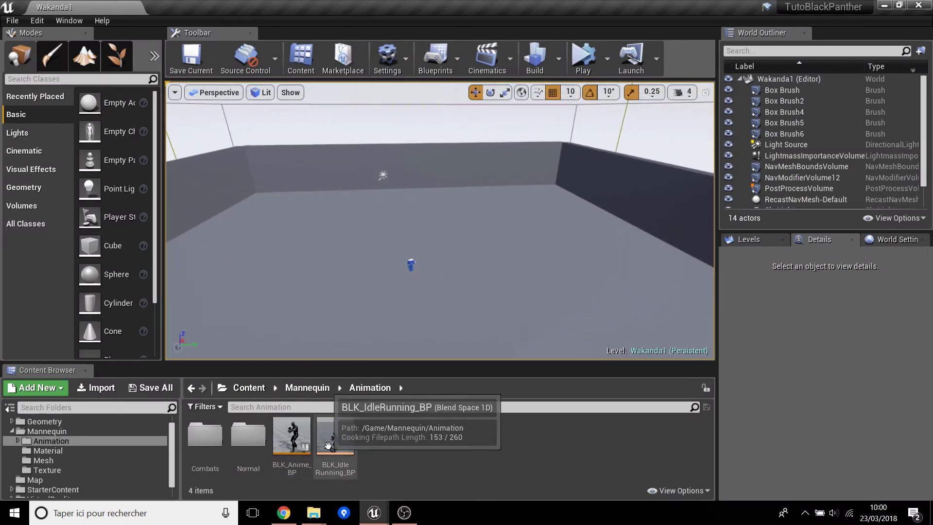
# Open BLK_Anime_BP's Default state machine and preview the Hit Body Reaction state
pyautogui.doubleClick(298, 448)
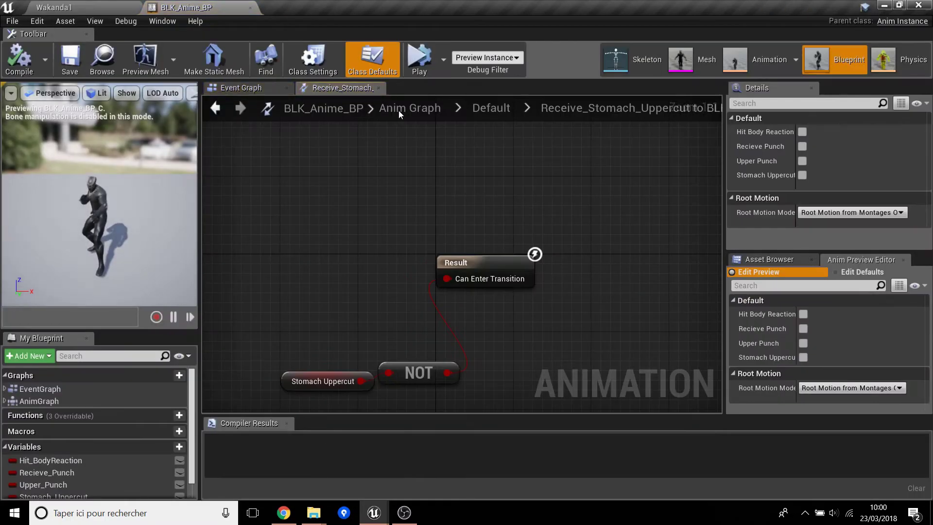
pyautogui.click(481, 109)
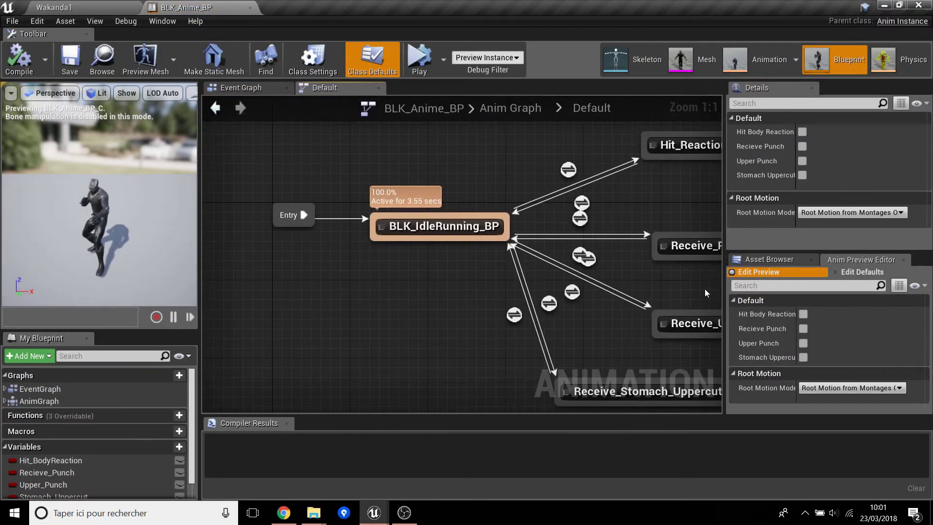
pyautogui.click(803, 314)
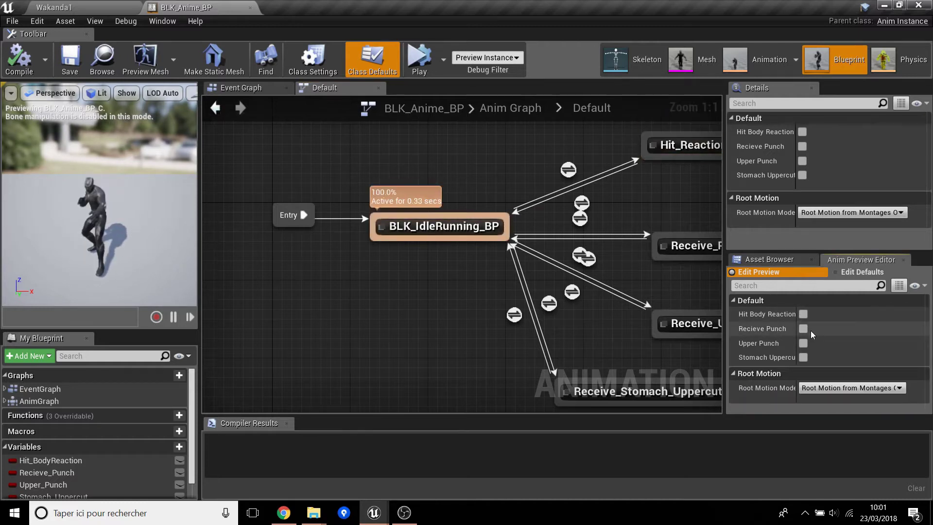
# Toggle the Recieve Punch, Upper Punch and Stomach Uppercut previews on and off
pyautogui.click(804, 329)
pyautogui.click(804, 329)
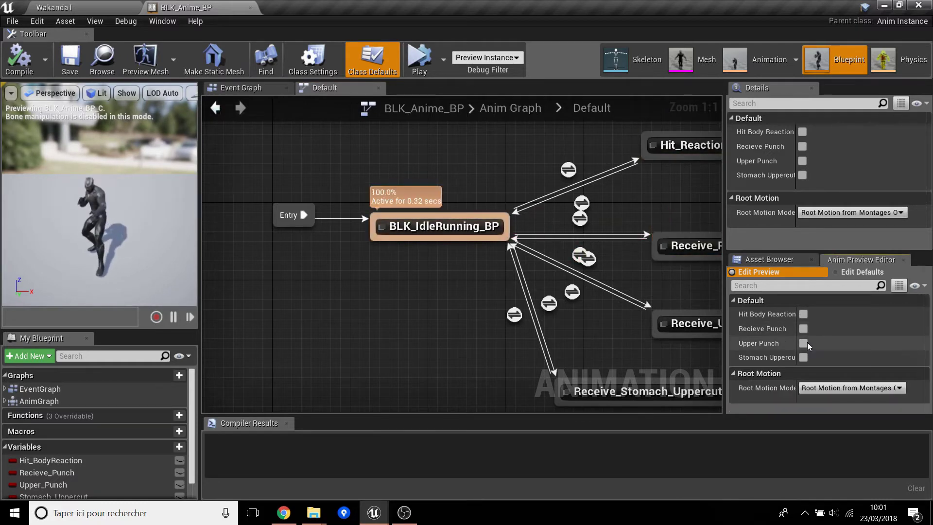
pyautogui.click(803, 343)
pyautogui.click(804, 343)
pyautogui.click(803, 358)
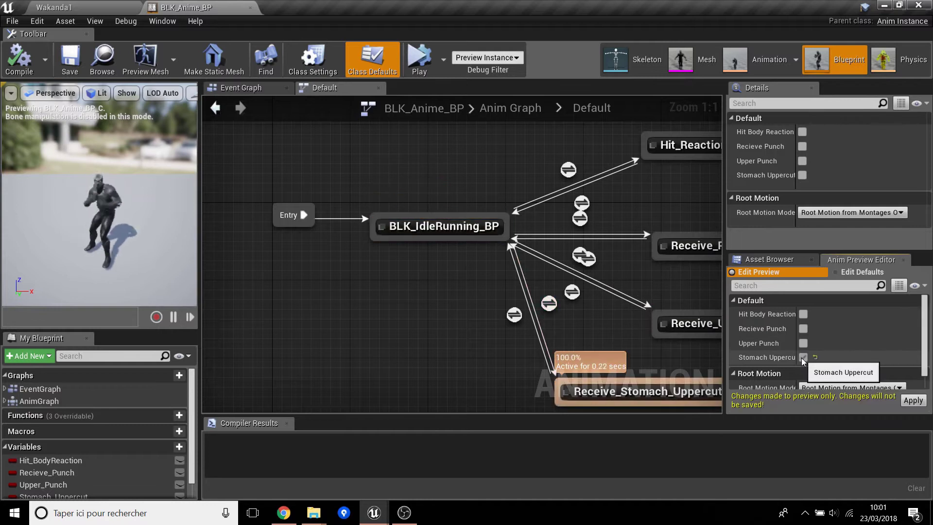
pyautogui.click(803, 357)
pyautogui.scroll(-4, 445, 253)
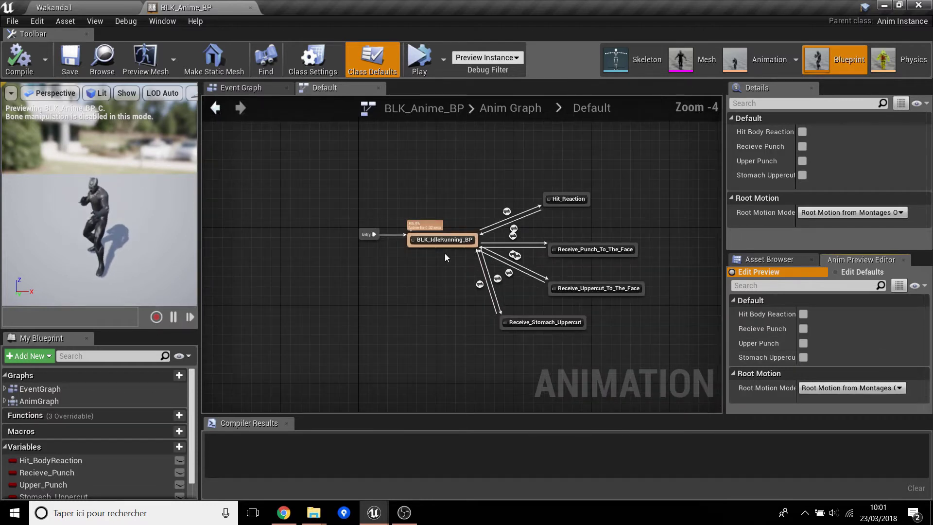
pyautogui.scroll(3, 511, 255)
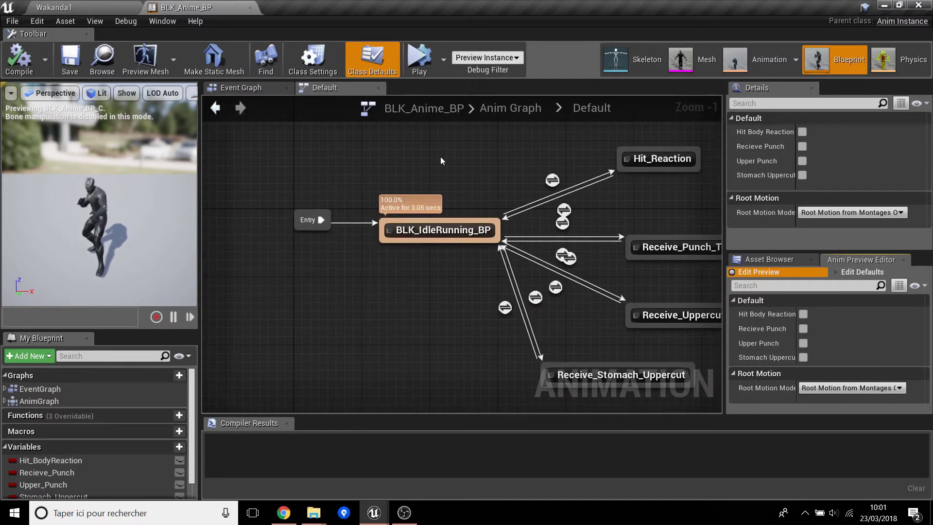
# Return to the Wakanda1 level and move the view around the room
pyautogui.click(54, 6)
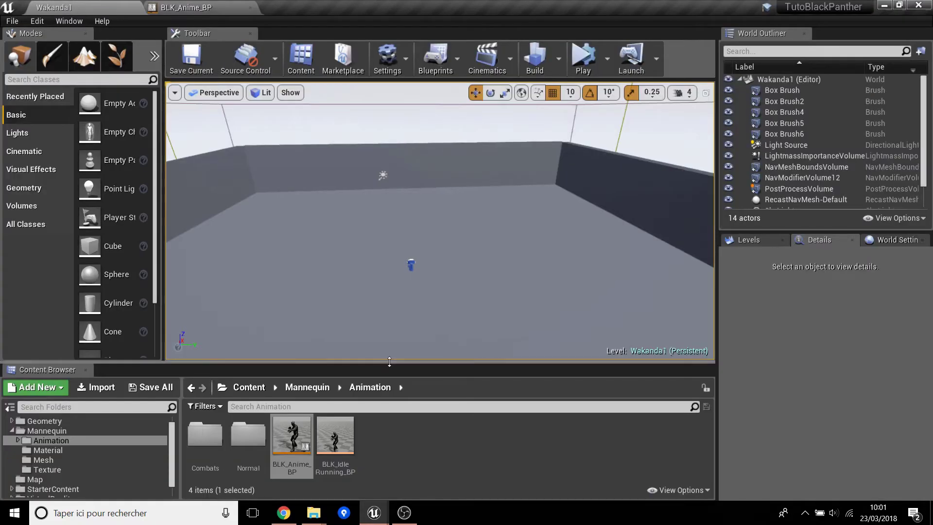
pyautogui.click(398, 460)
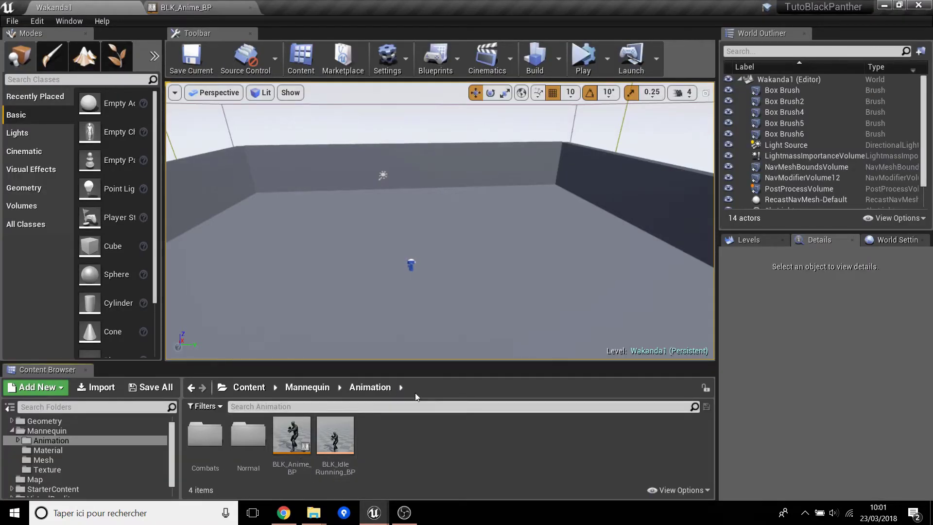
pyautogui.moveTo(465, 295); pyautogui.dragTo(464, 233)
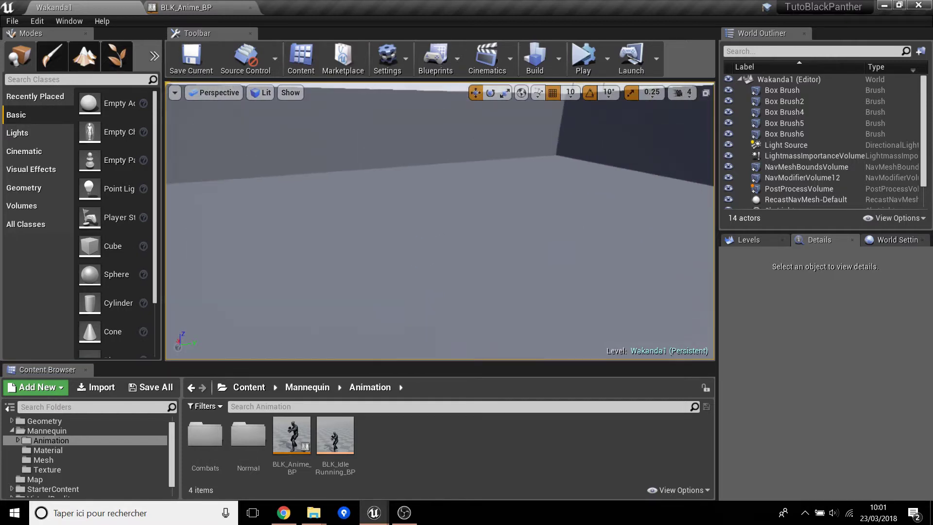
pyautogui.moveTo(464, 233)
pyautogui.mouseDown()
pyautogui.moveTo(464, 292)
pyautogui.moveTo(406, 304)
pyautogui.mouseUp()
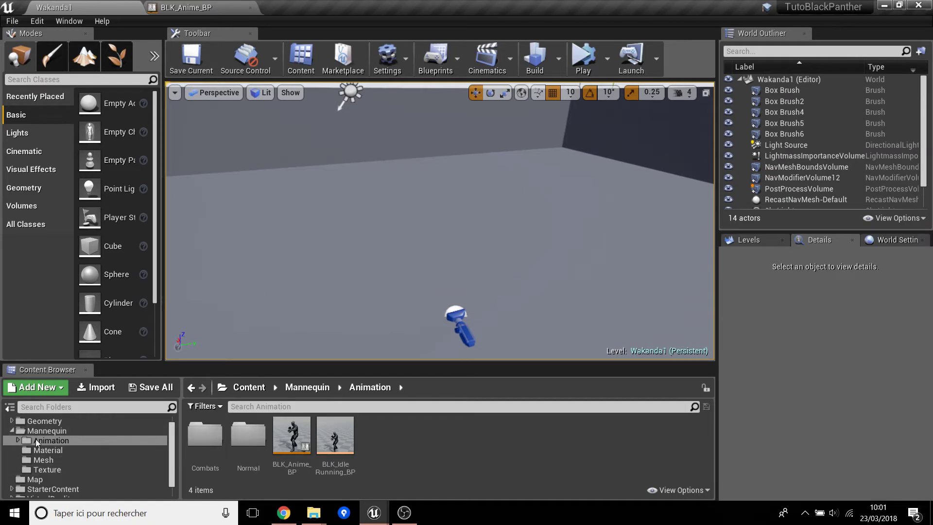
# Browse from the Mannequin folder to VirtualRealityBP/Blueprints in the Content Browser
pyautogui.click(12, 431)
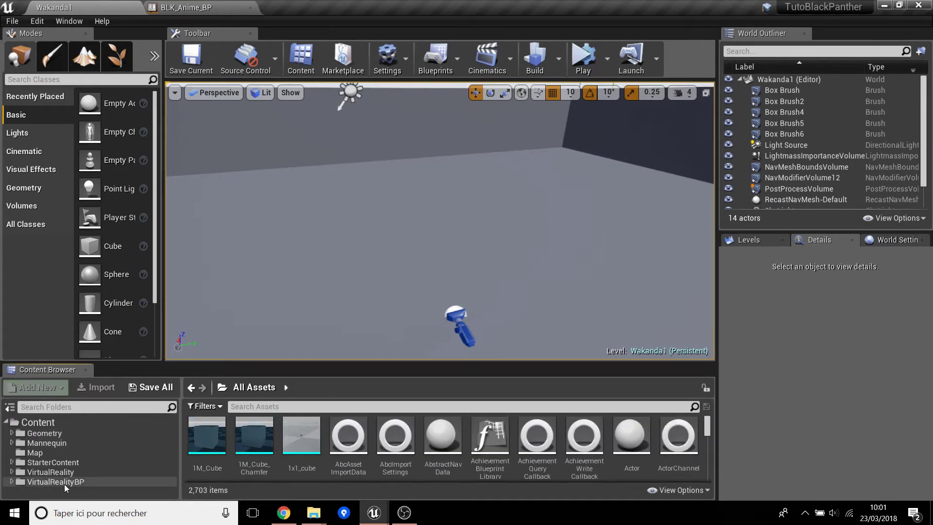
pyautogui.click(64, 484)
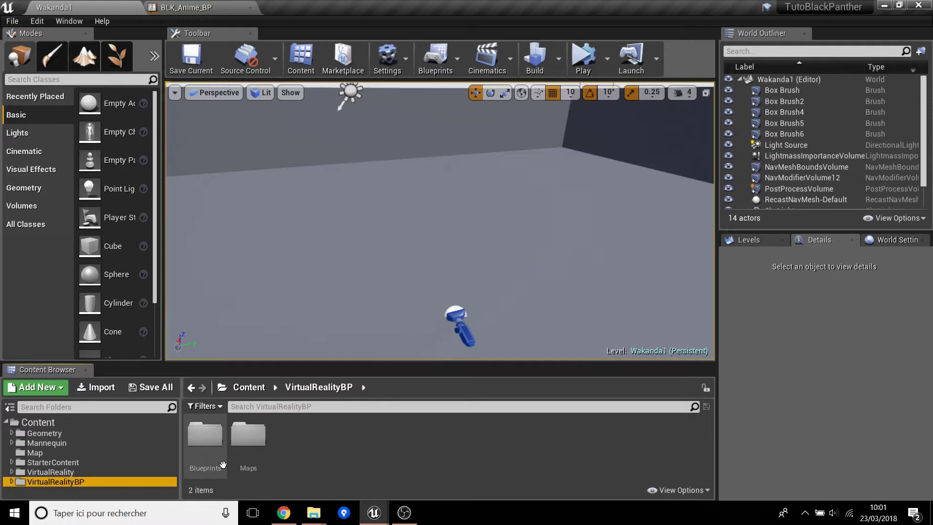
pyautogui.doubleClick(205, 434)
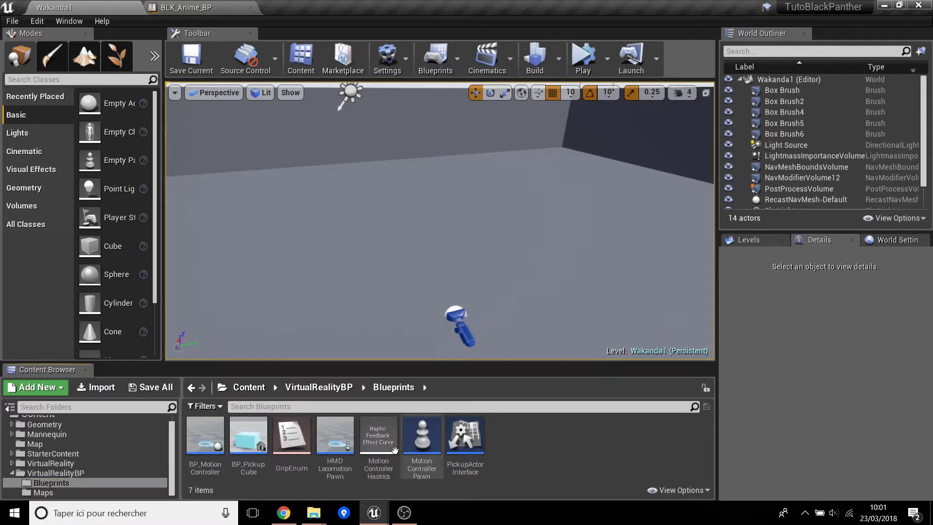
# Create a new Blueprint class based on Character, abandoning the first name attempt
pyautogui.rightClick(539, 450)
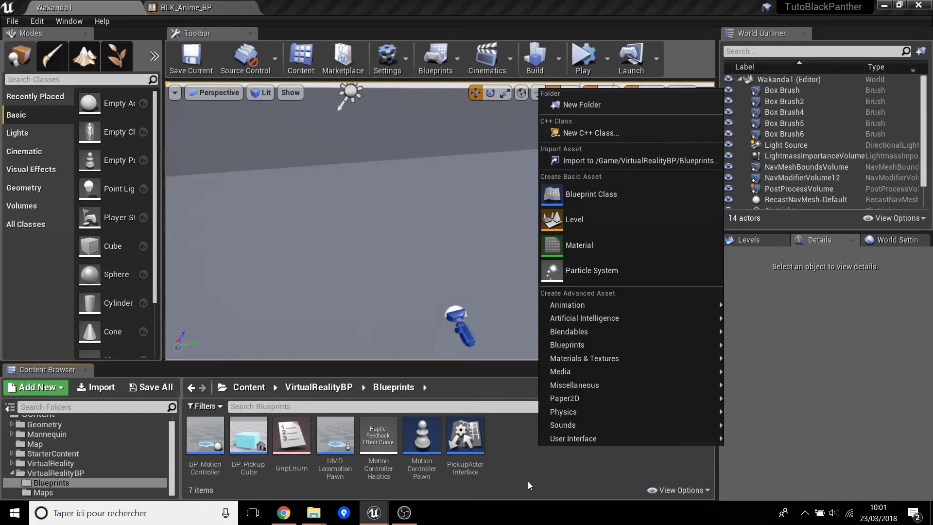
pyautogui.click(568, 204)
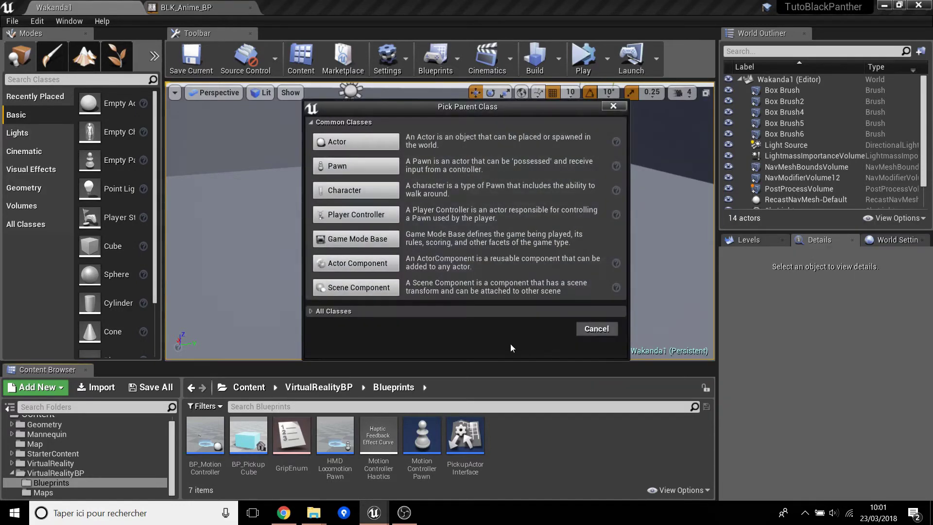
pyautogui.click(366, 195)
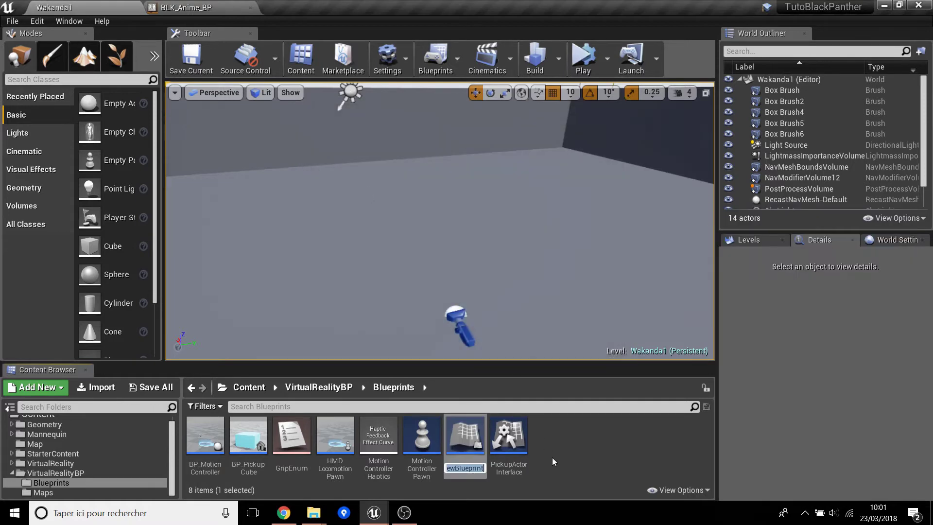
pyautogui.write('Bl')
pyautogui.press('BackSpace')
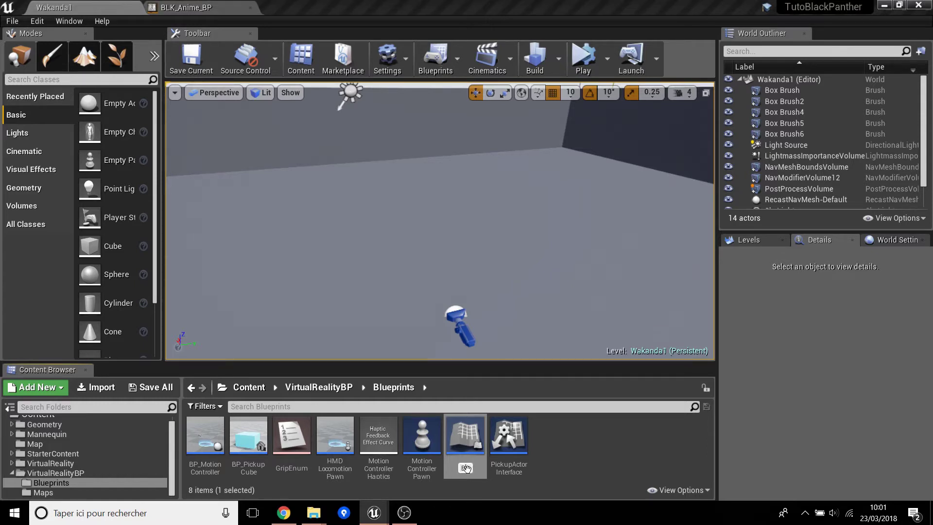
pyautogui.press('Escape')
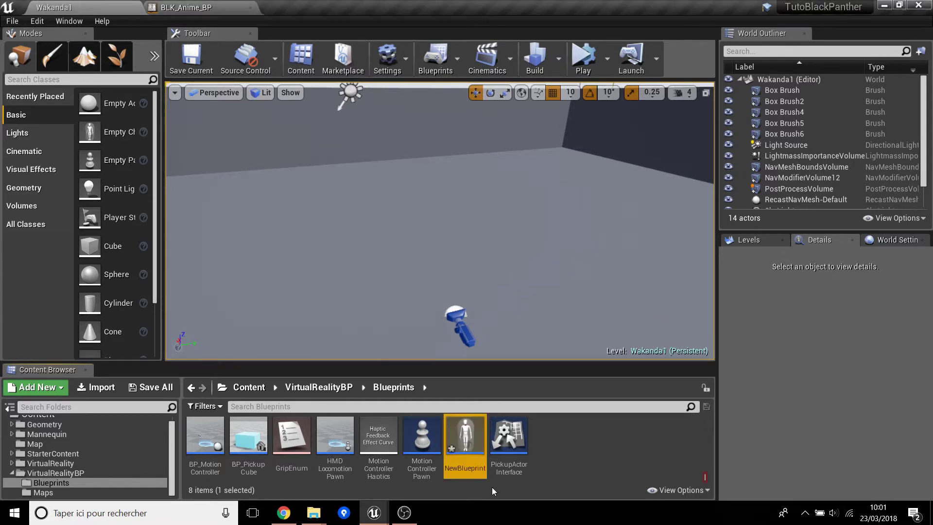
# Rename the new Character blueprint to BLK_Character
pyautogui.rightClick(456, 454)
pyautogui.click(518, 245)
pyautogui.write('_Character')
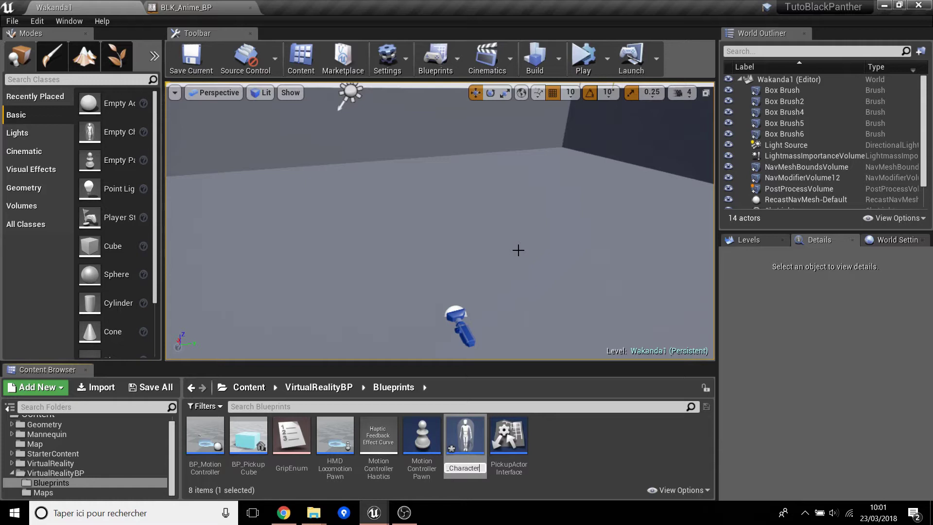
pyautogui.press('Return')
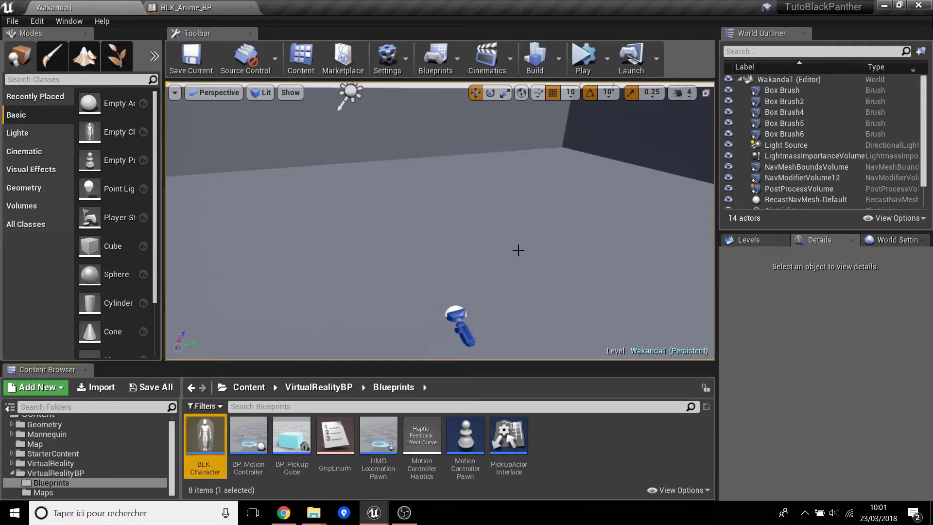
# Open BLK_Character, dock its editor, and select the inherited Mesh component
pyautogui.doubleClick(212, 441)
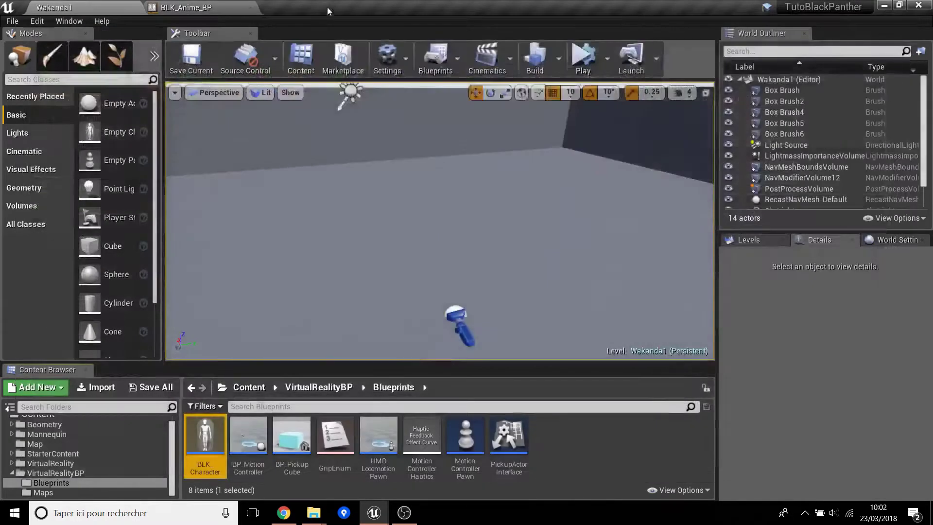
pyautogui.moveTo(115, 25); pyautogui.dragTo(327, 7)
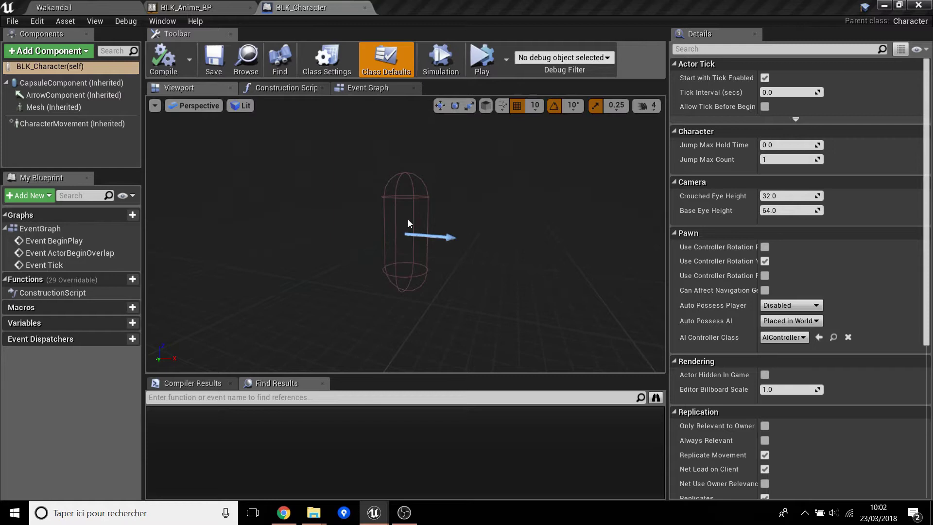
pyautogui.click(44, 107)
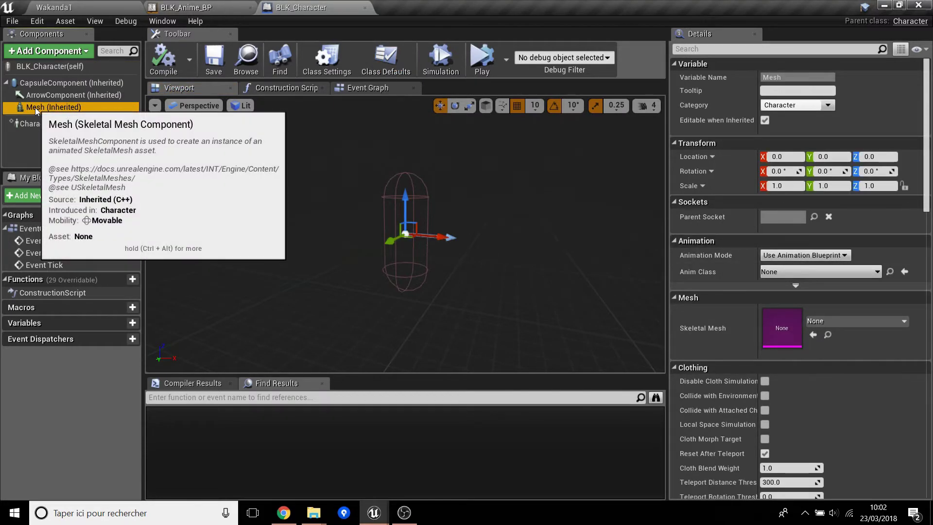
# Set the Mesh's skeletal mesh to BLACK_PANTHER_RIG
pyautogui.click(832, 320)
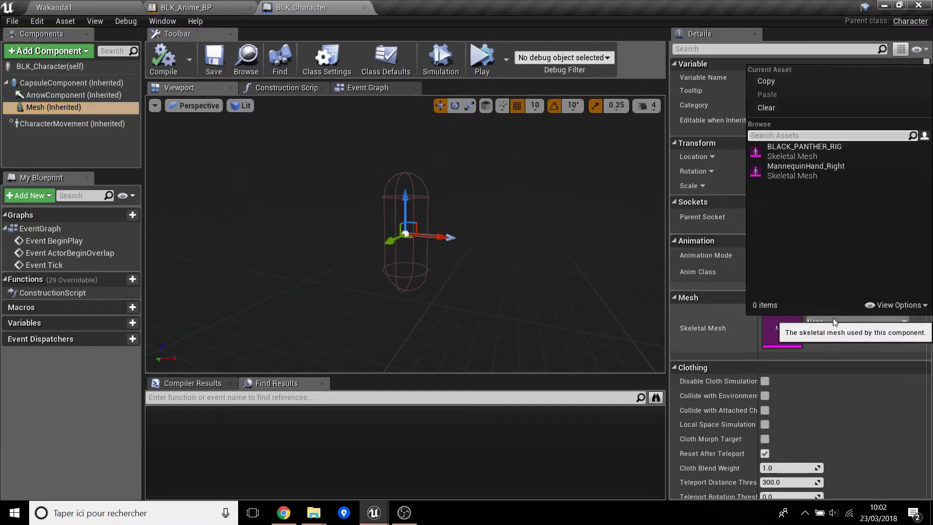
pyautogui.click(812, 157)
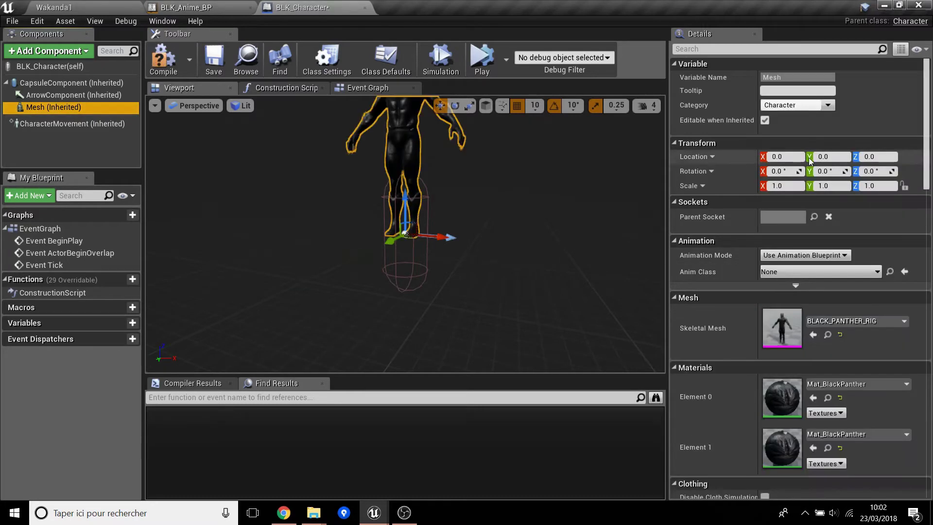
pyautogui.scroll(3, 419, 251)
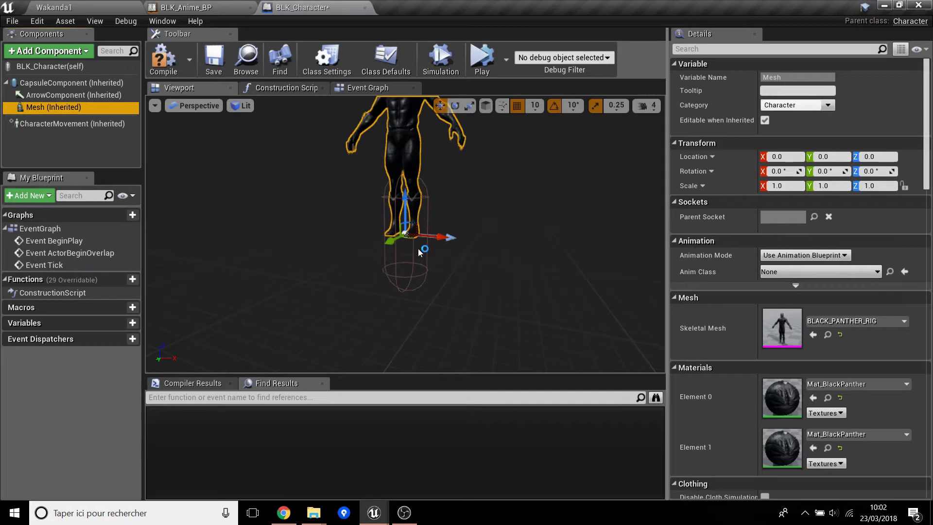
pyautogui.scroll(-1, 428, 172)
# Lower the mesh to Z -90 inside the capsule and apply a uniform 0.8 scale
pyautogui.moveTo(405, 233); pyautogui.dragTo(408, 252)
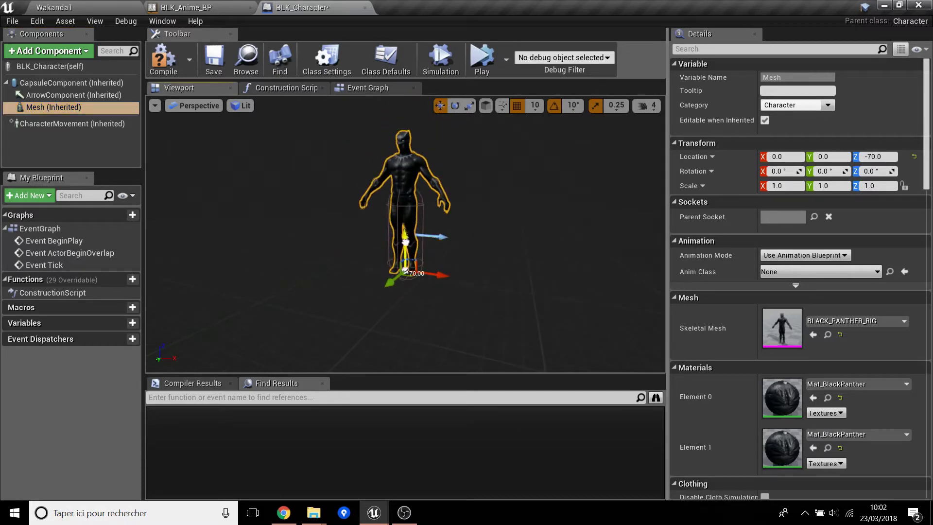
pyautogui.click(787, 185)
pyautogui.write('0.8')
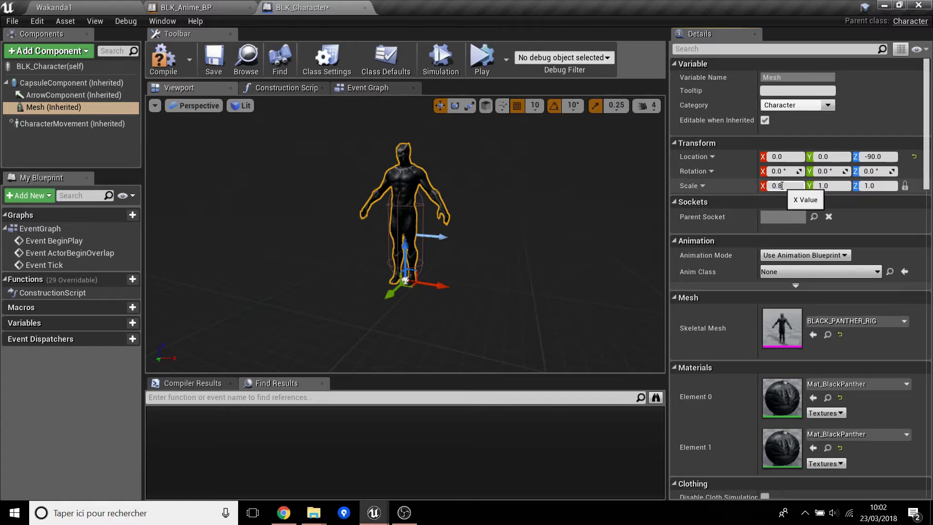
pyautogui.press('Return')
pyautogui.scroll(5, 405, 233)
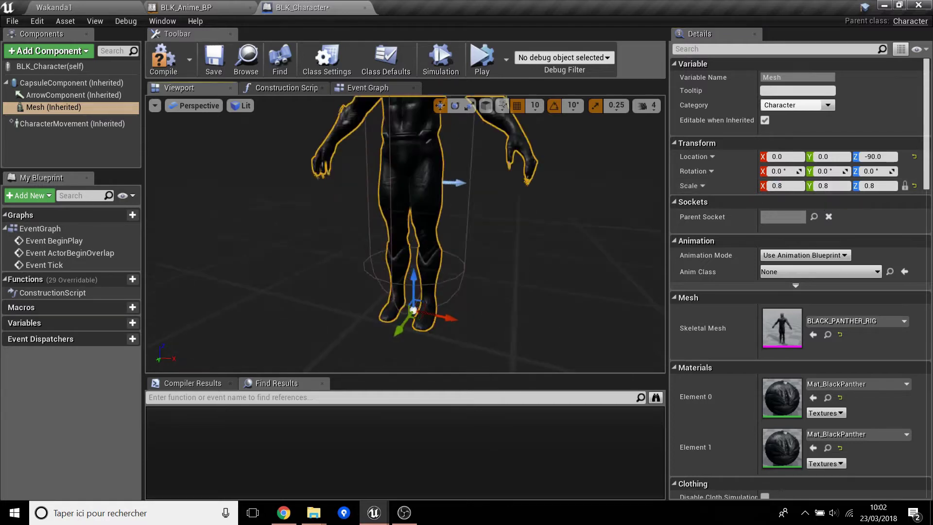
pyautogui.scroll(-5, 534, 253)
pyautogui.scroll(8, 534, 252)
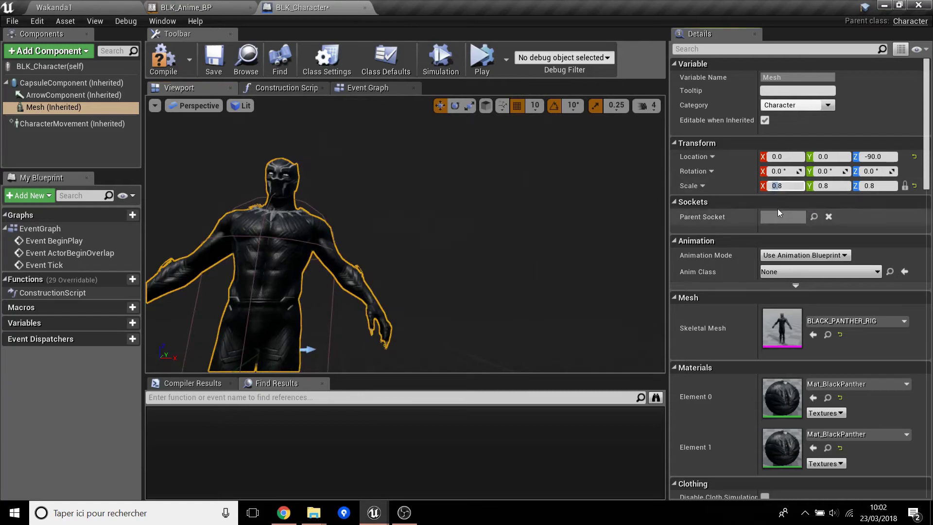
# After checking the figure in the viewport, reduce the uniform scale to 0.7
pyautogui.moveTo(476, 194)
pyautogui.mouseDown(button='middle')
pyautogui.moveTo(429, 300)
pyautogui.moveTo(421, 286)
pyautogui.mouseUp(button='middle')
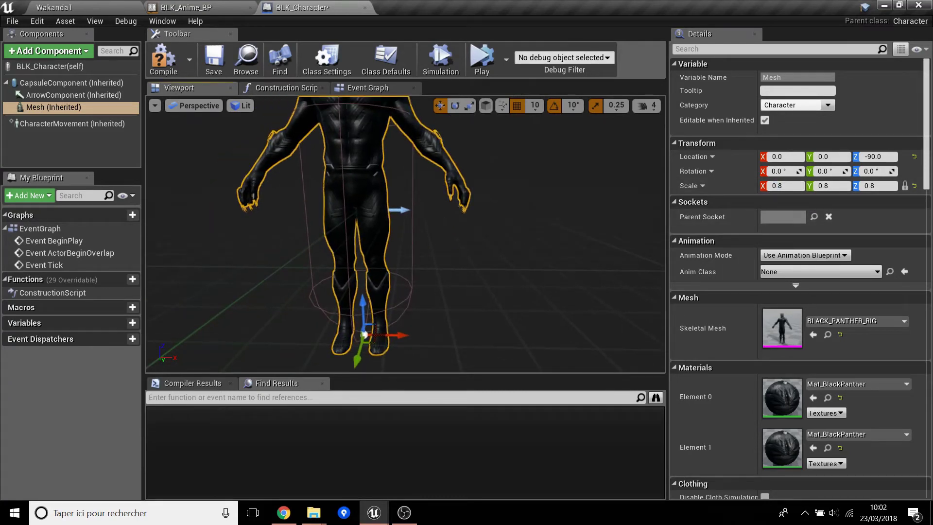
pyautogui.moveTo(593, 250); pyautogui.dragTo(567, 254, button='middle')
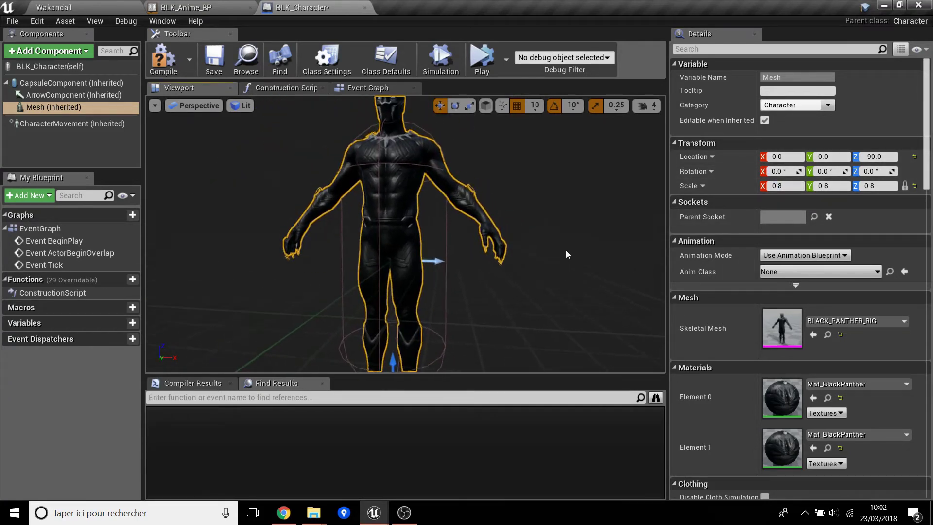
pyautogui.scroll(-2, 566, 253)
pyautogui.click(788, 186)
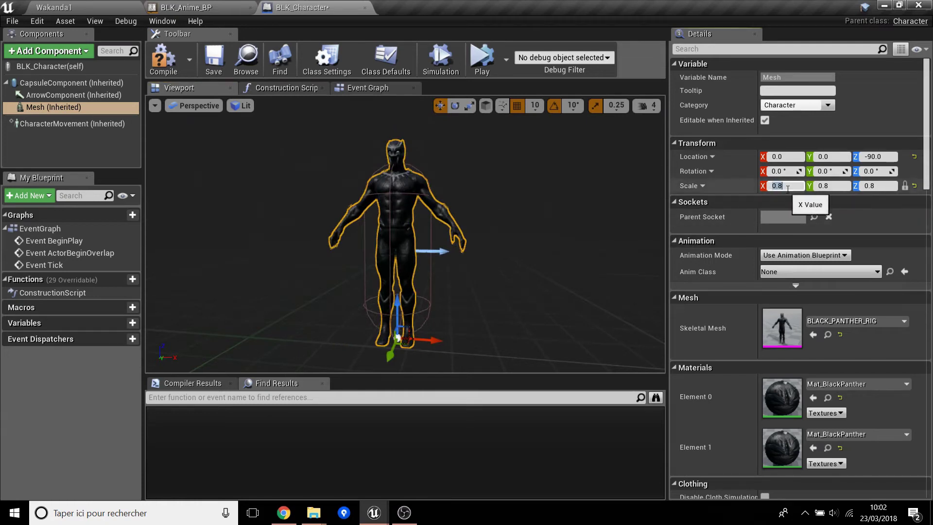
pyautogui.write('0.7')
pyautogui.press('Return')
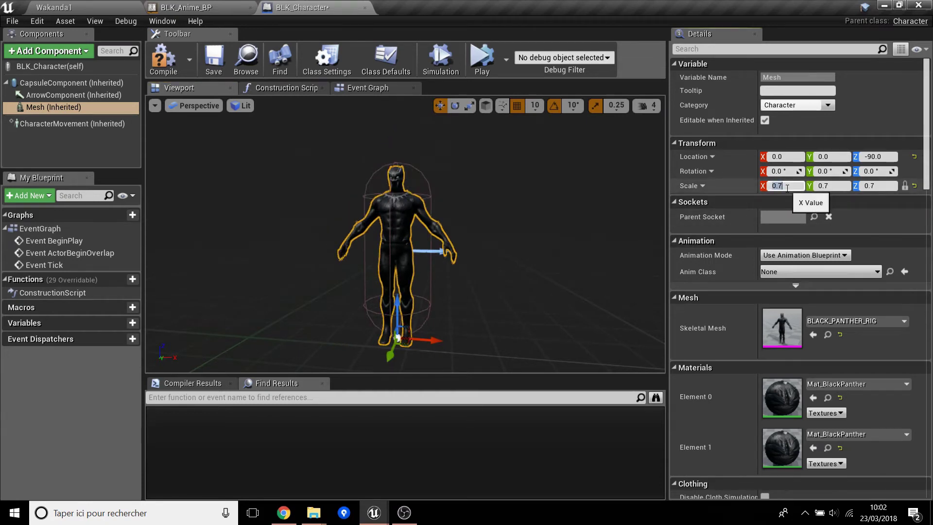
pyautogui.moveTo(437, 218); pyautogui.dragTo(437, 194)
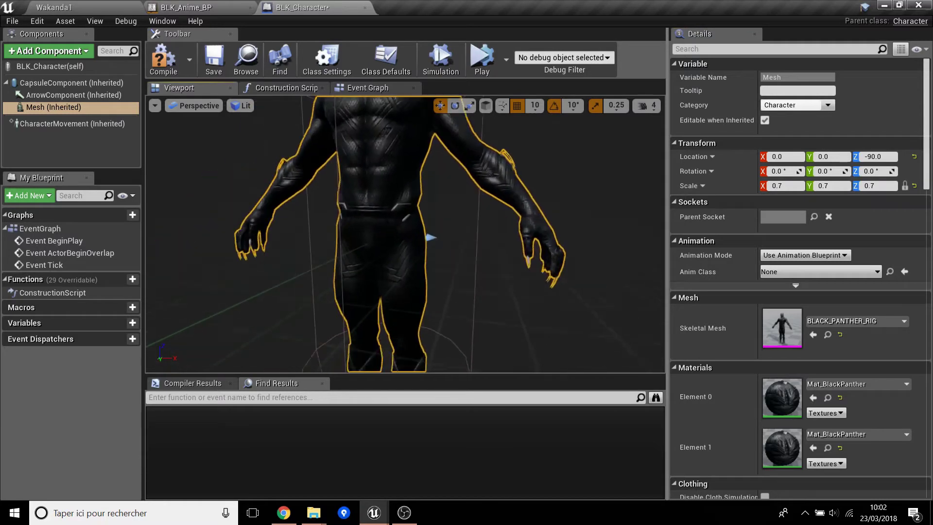
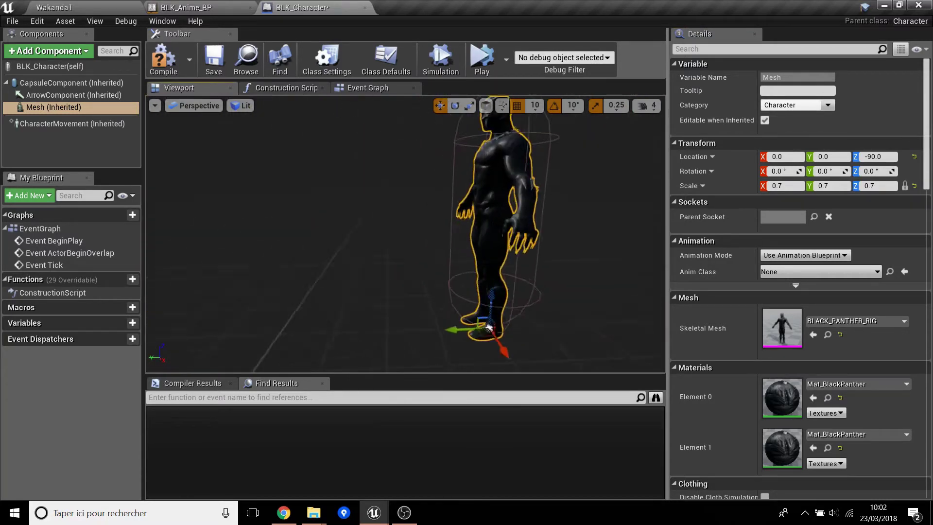
# Frame and orbit the viewport around the character to check its orientation
pyautogui.press('f')
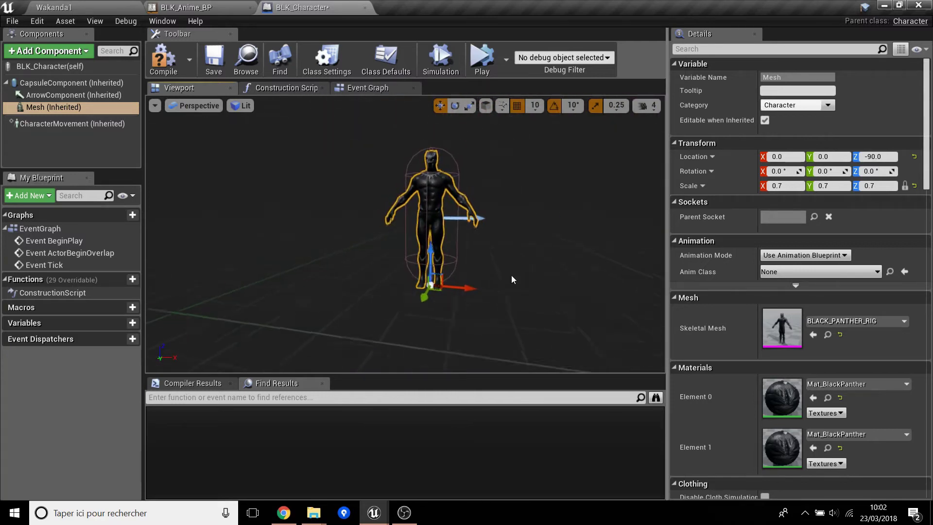
pyautogui.click(460, 219)
pyautogui.moveTo(459, 219); pyautogui.dragTo(460, 194)
pyautogui.press('f')
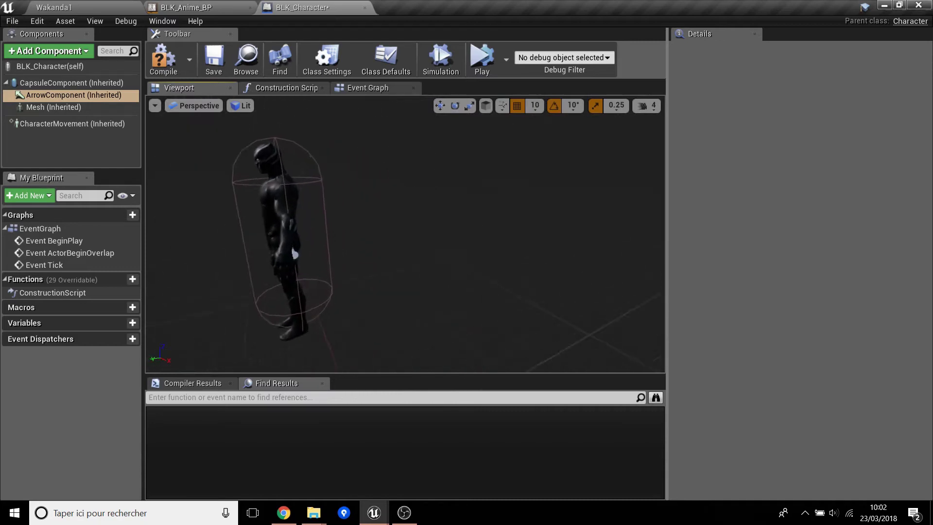
pyautogui.moveTo(401, 218); pyautogui.dragTo(401, 218)
# Set the Mesh component's Z rotation back to -90 and compile BLK_Character
pyautogui.click(333, 228)
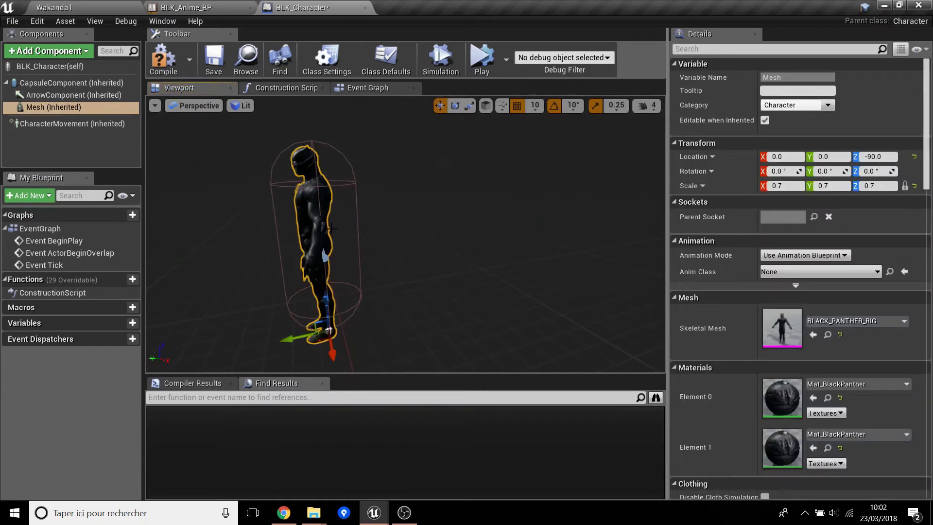
pyautogui.press('e')
pyautogui.moveTo(292, 345); pyautogui.dragTo(292, 345)
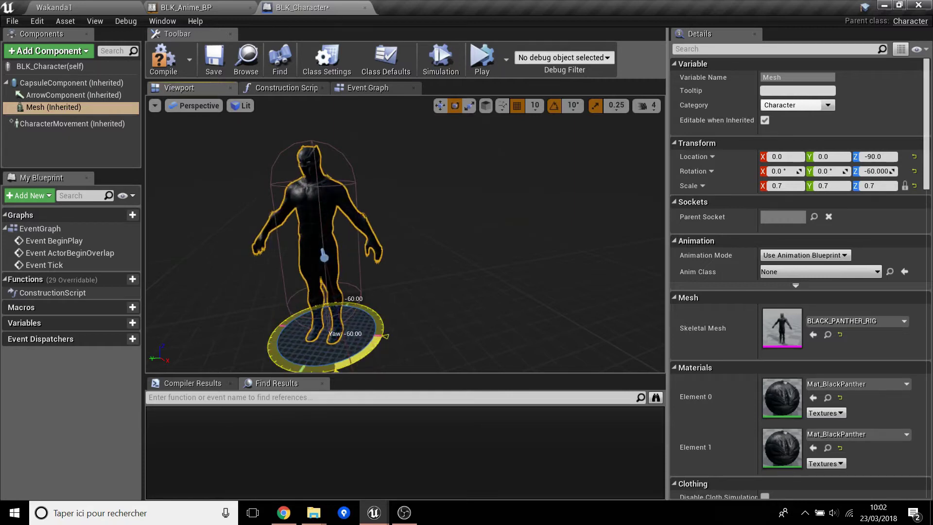
pyautogui.moveTo(377, 309)
pyautogui.mouseDown()
pyautogui.moveTo(386, 319)
pyautogui.moveTo(389, 272)
pyautogui.mouseUp()
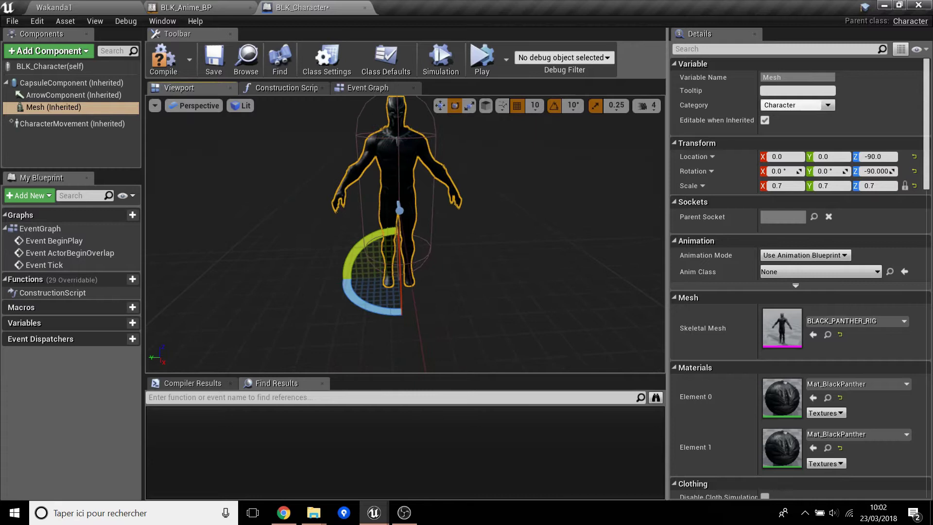
pyautogui.press('f')
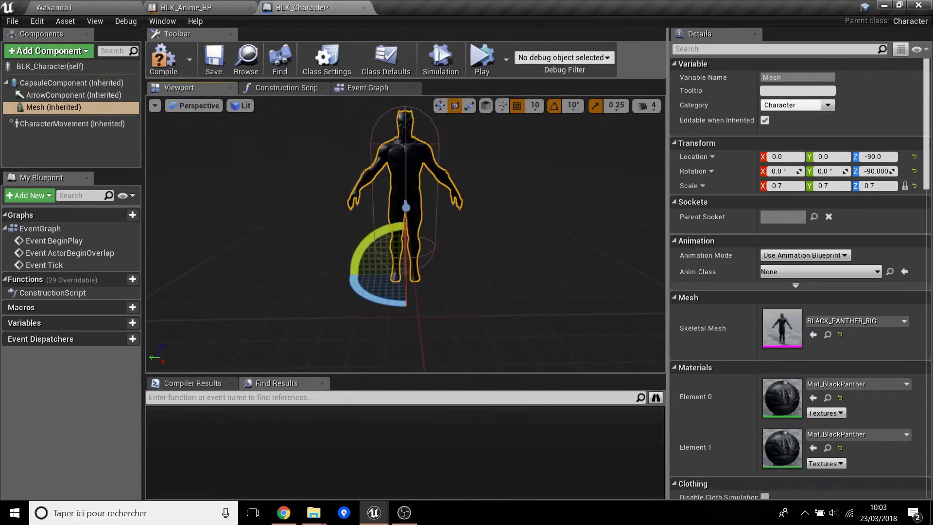
pyautogui.press('w')
pyautogui.moveTo(435, 308); pyautogui.dragTo(433, 296)
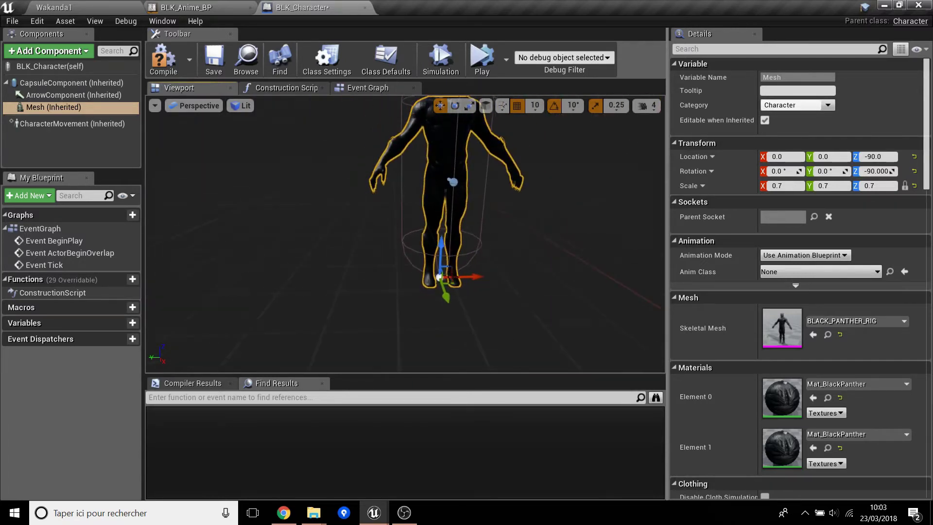
pyautogui.click(168, 70)
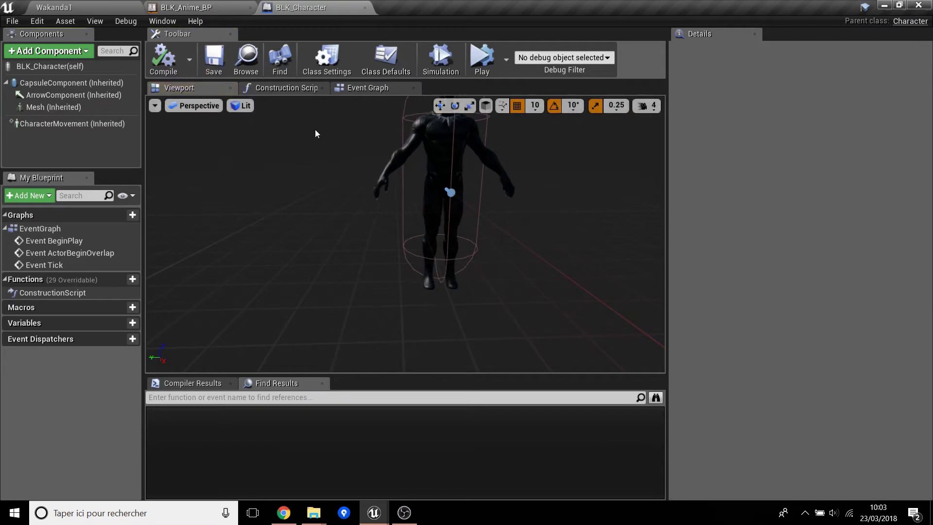
# Drop BLK_Character into the Wakanda1 level and turn it to -170 degrees yaw
pyautogui.click(90, 6)
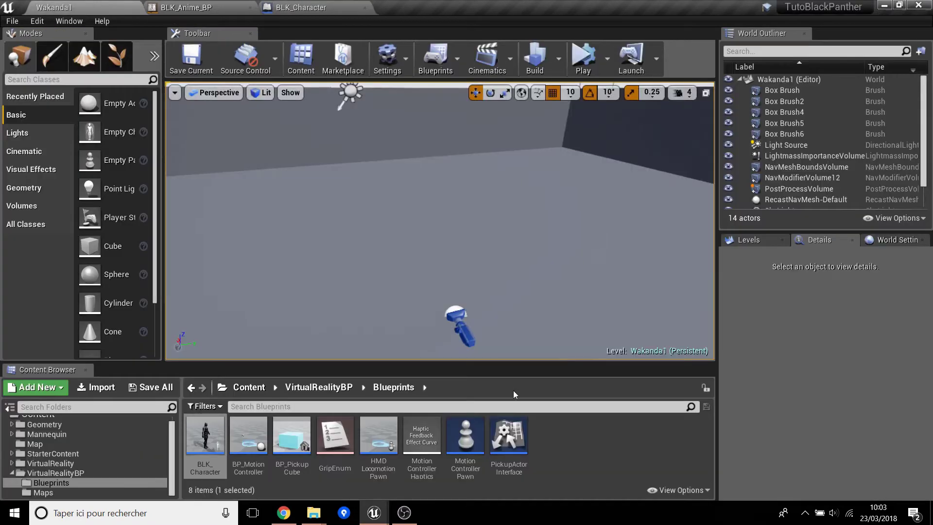
pyautogui.moveTo(216, 462); pyautogui.dragTo(431, 310)
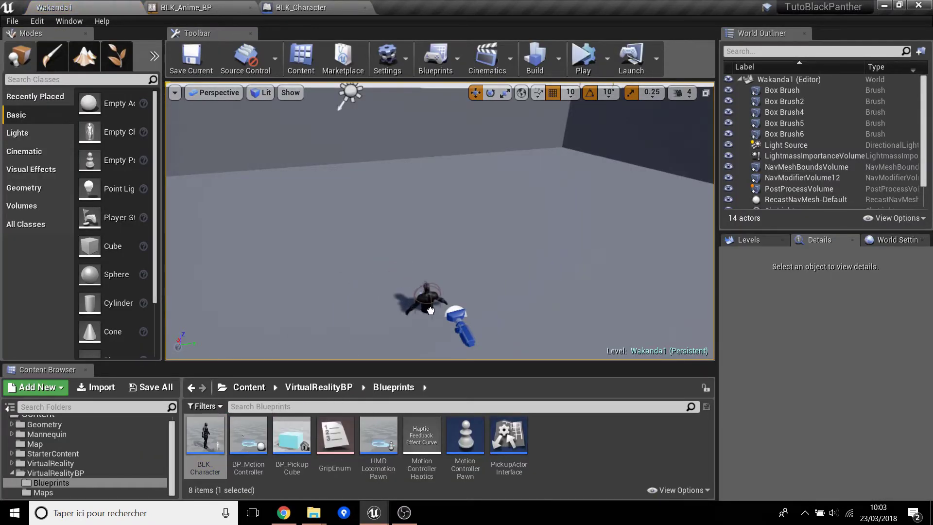
pyautogui.press('f')
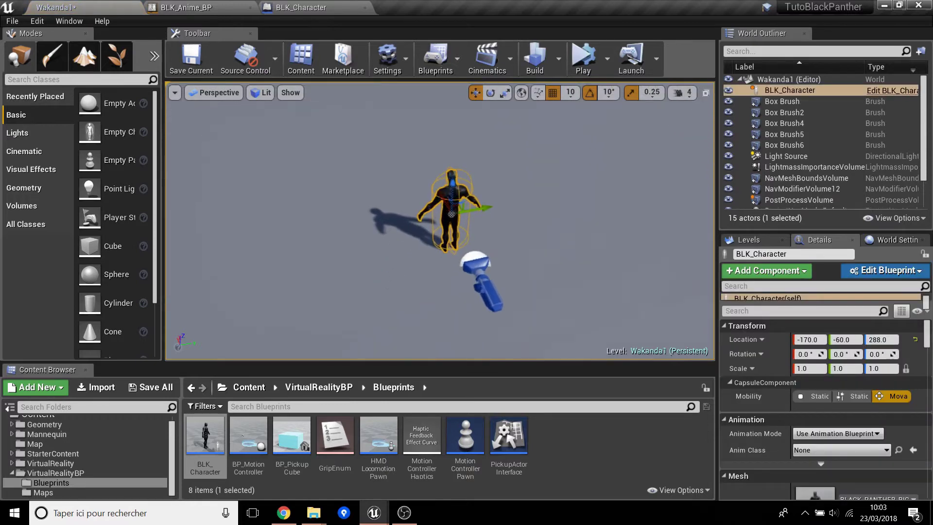
pyautogui.moveTo(440, 221); pyautogui.dragTo(440, 221, button='right')
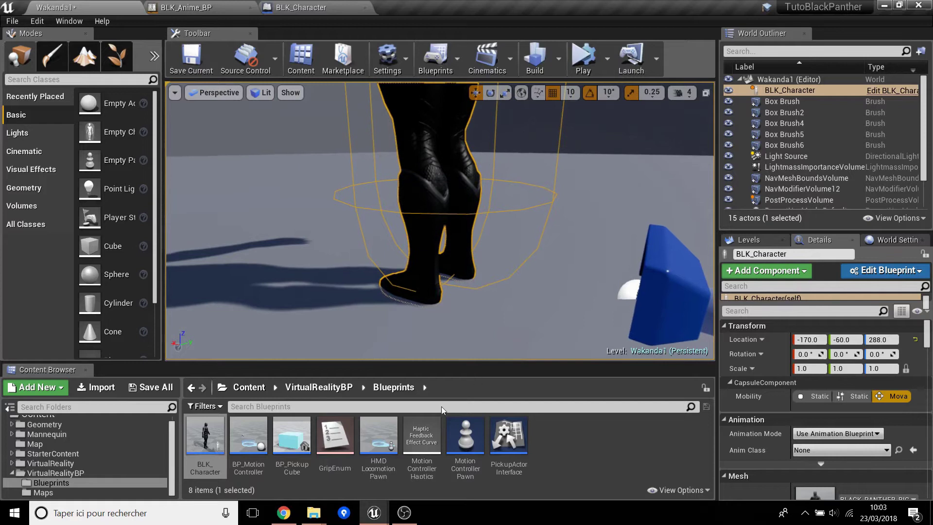
pyautogui.moveTo(443, 332); pyautogui.dragTo(444, 331, button='right')
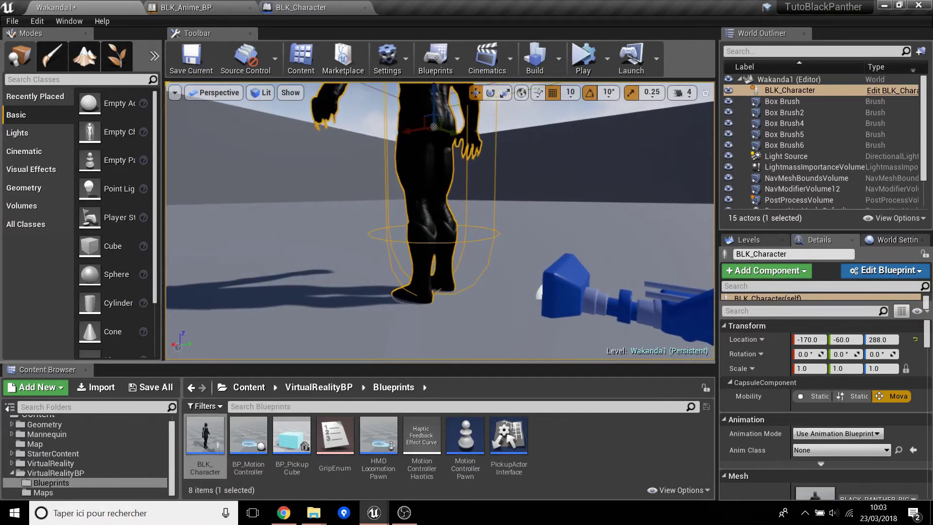
pyautogui.moveTo(444, 331); pyautogui.dragTo(443, 331, button='right')
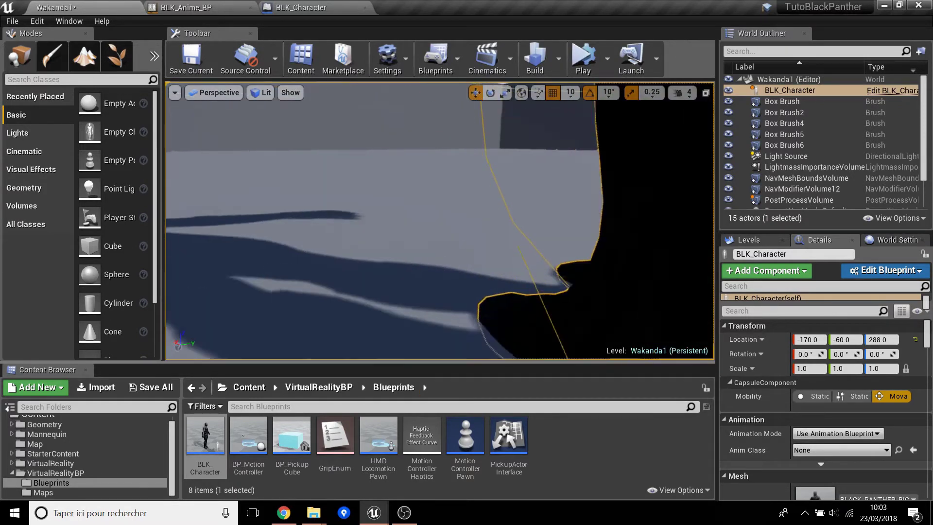
pyautogui.press('e')
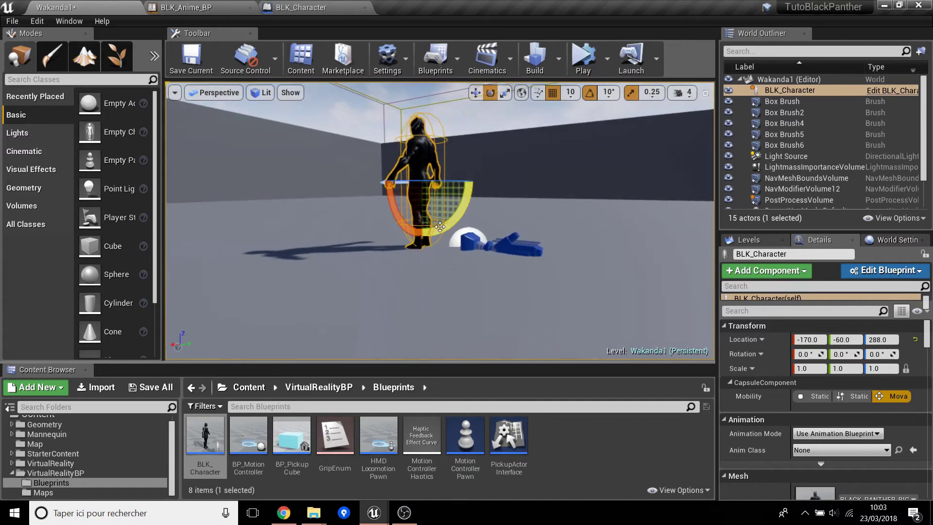
pyautogui.moveTo(440, 179); pyautogui.dragTo(350, 181)
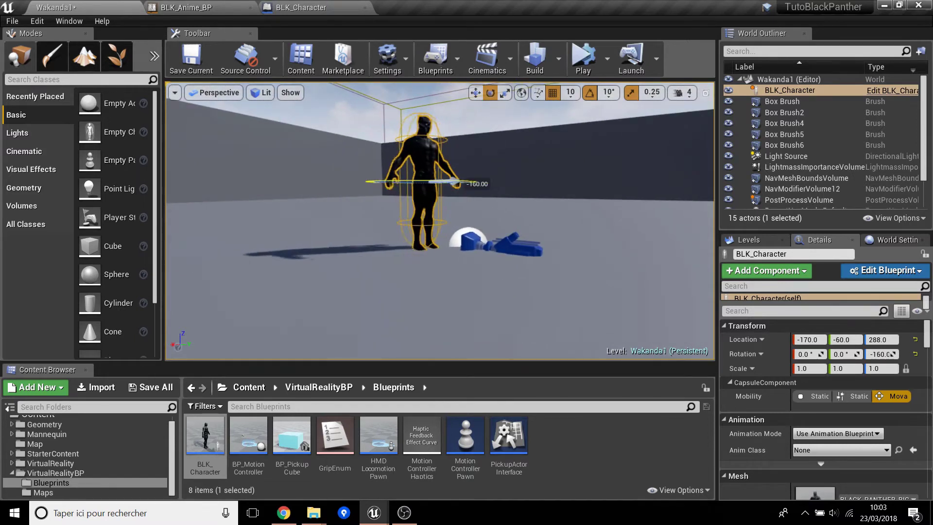
# Slide the character along Y to -20 near the VR pawn, then return to its blueprint
pyautogui.moveTo(471, 226); pyautogui.dragTo(472, 227, button='right')
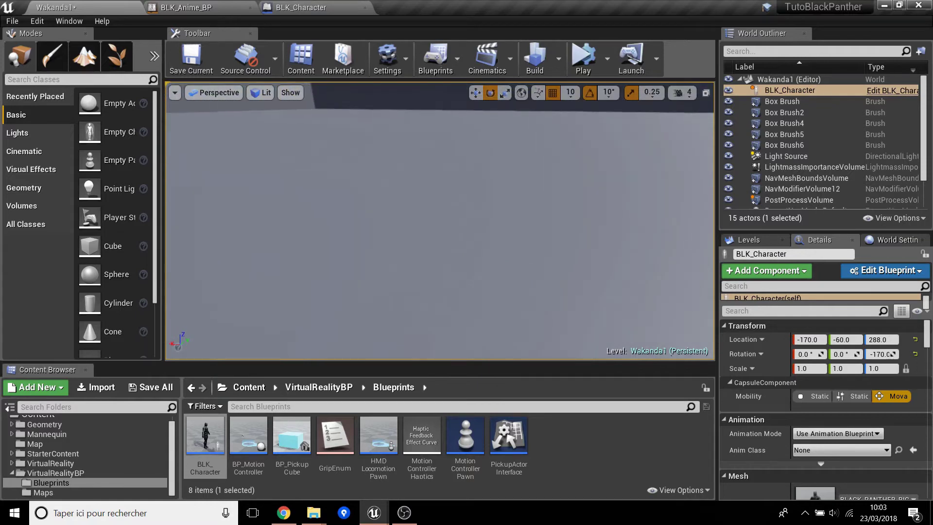
pyautogui.click(464, 230)
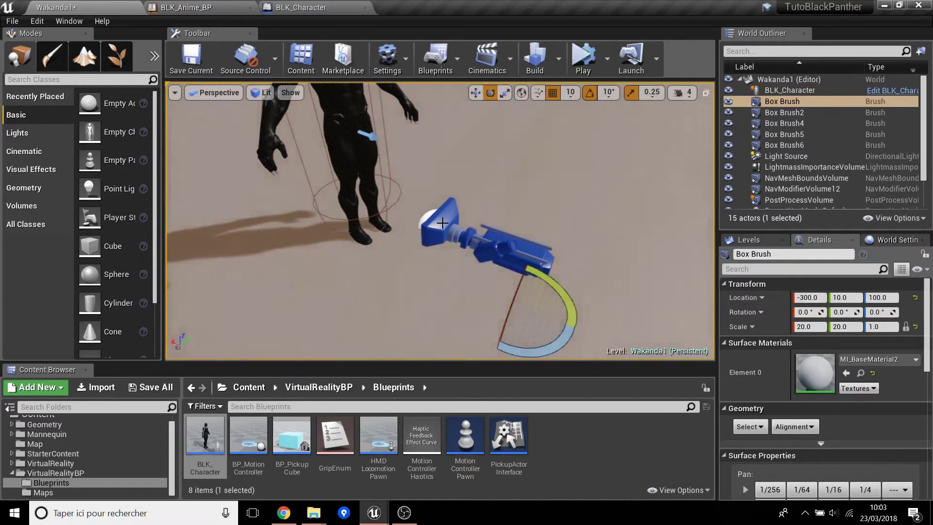
pyautogui.click(456, 224)
pyautogui.scroll(5, 486, 292)
pyautogui.scroll(-5, 440, 221)
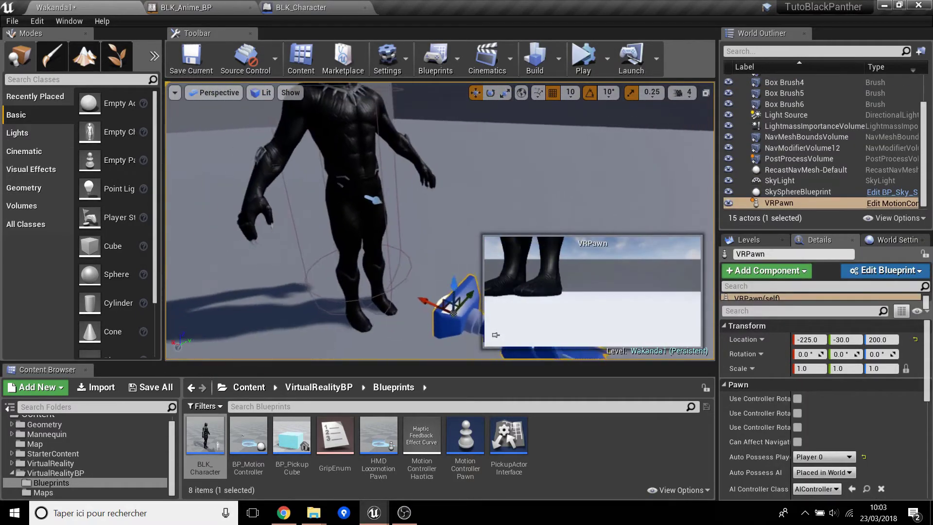
pyautogui.scroll(2, 440, 221)
pyautogui.moveTo(489, 152); pyautogui.dragTo(489, 152, button='right')
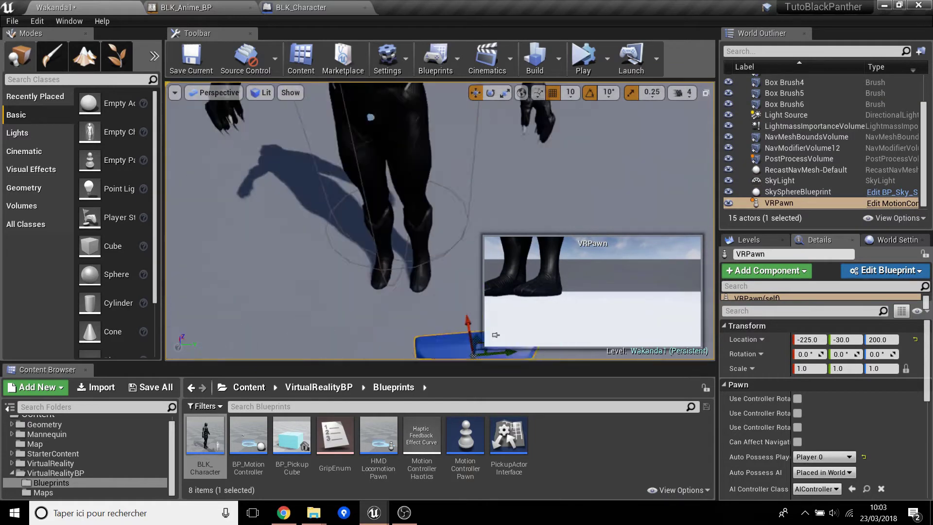
pyautogui.click(489, 153)
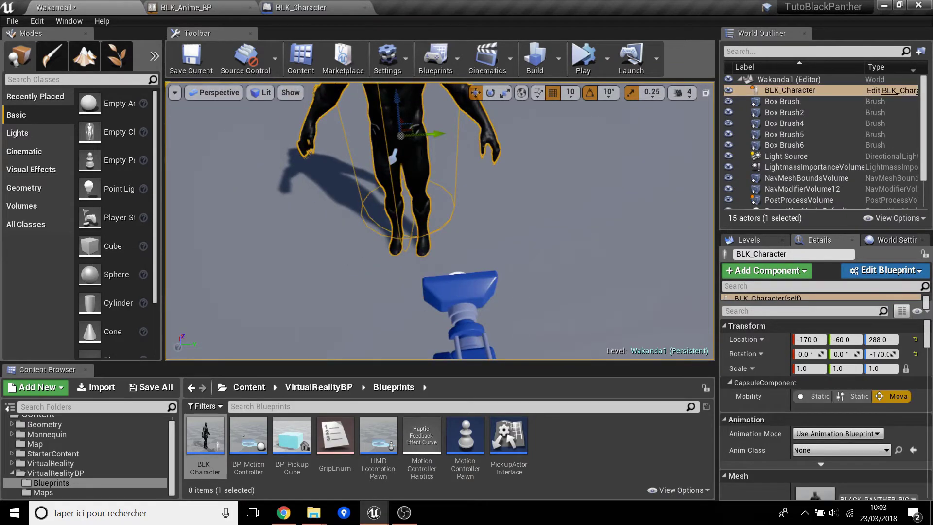
pyautogui.moveTo(433, 133); pyautogui.dragTo(485, 132)
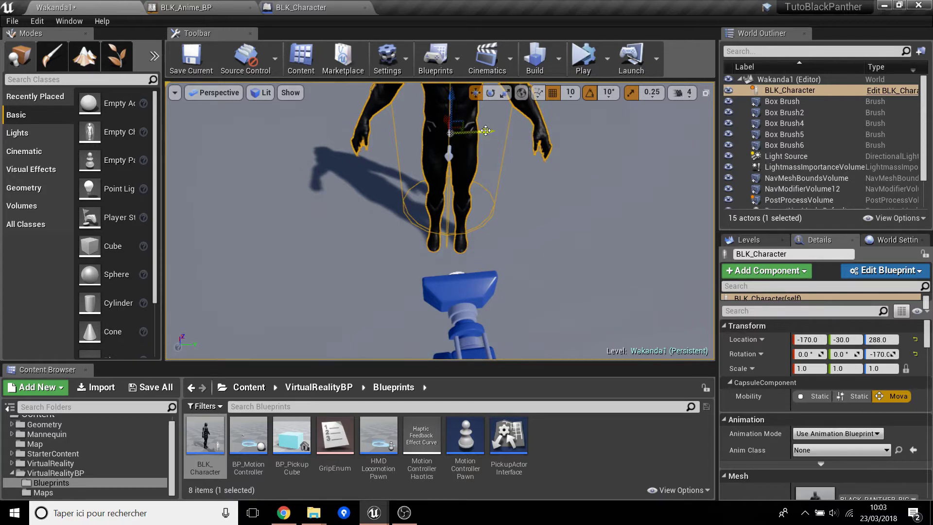
pyautogui.moveTo(485, 131); pyautogui.dragTo(493, 132)
pyautogui.press('f')
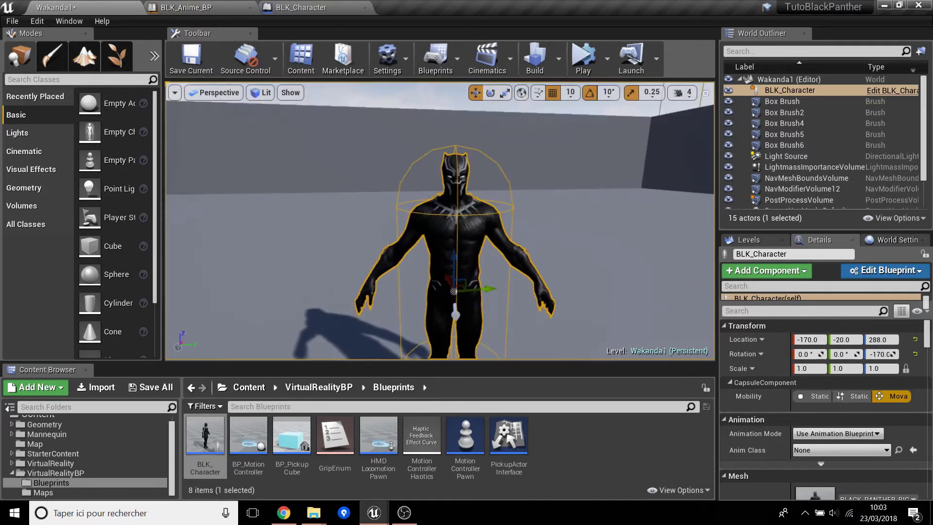
pyautogui.click(301, 8)
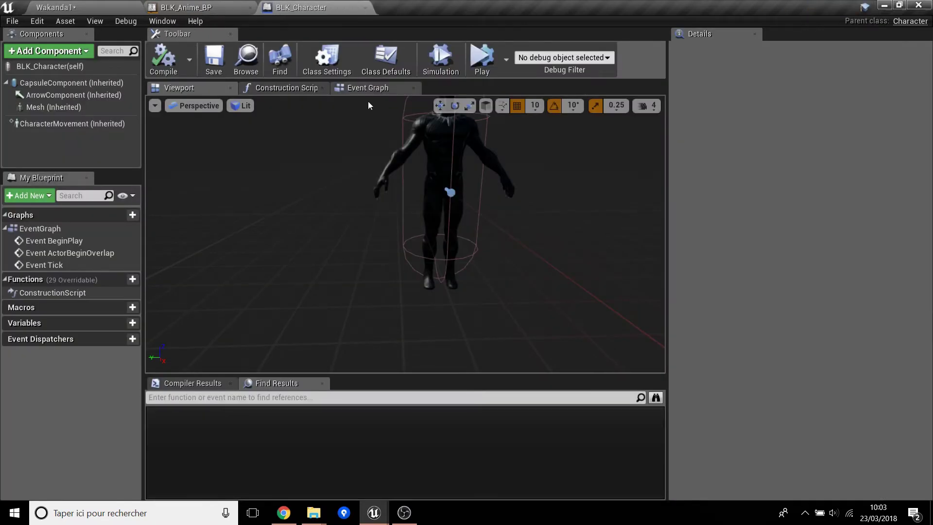
# Clear the BeginPlay, ActorBeginOverlap and Tick nodes from the Event Graph and save
pyautogui.scroll(-3, 406, 234)
pyautogui.scroll(5, 405, 233)
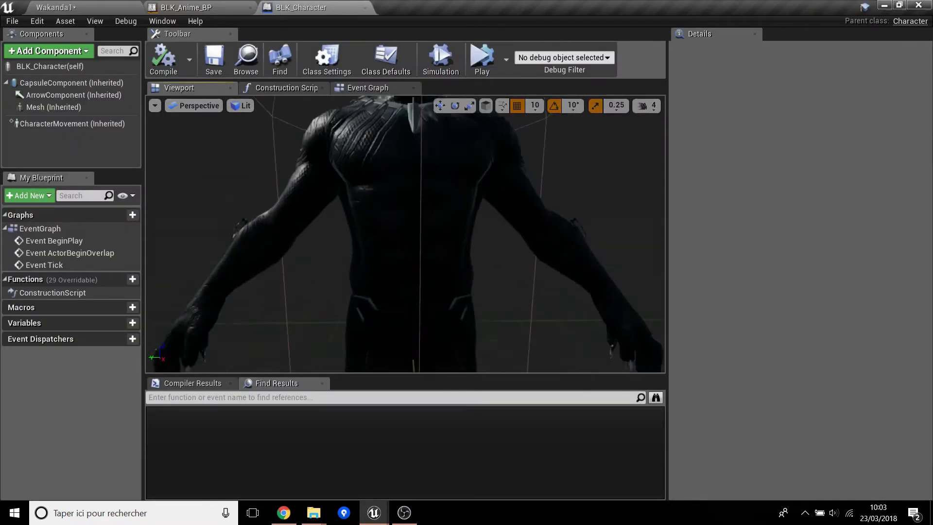
pyautogui.scroll(-4, 406, 234)
pyautogui.click(369, 87)
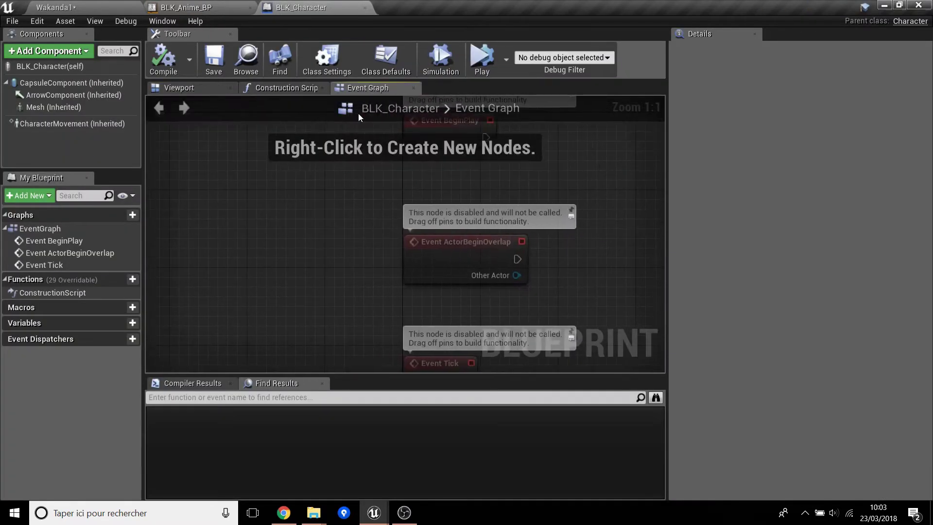
pyautogui.scroll(-4, 350, 285)
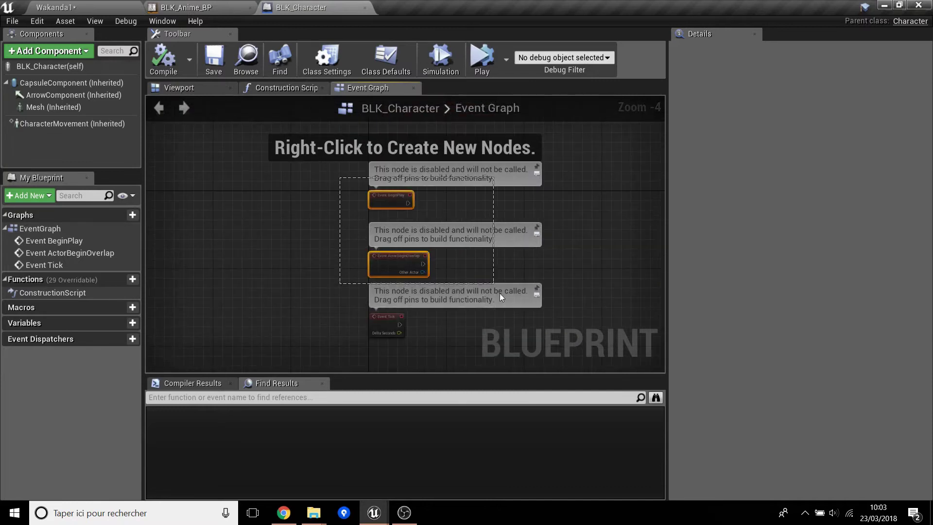
pyautogui.press('Delete')
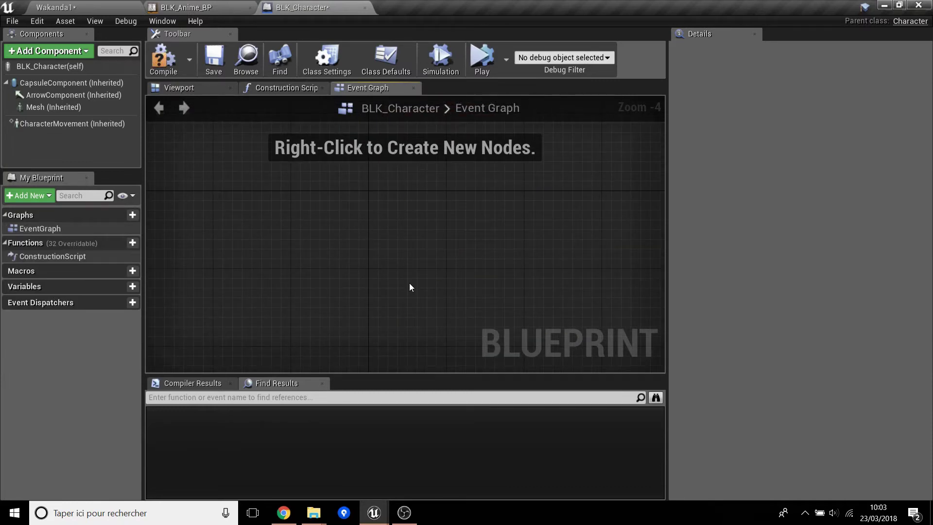
pyautogui.click(223, 52)
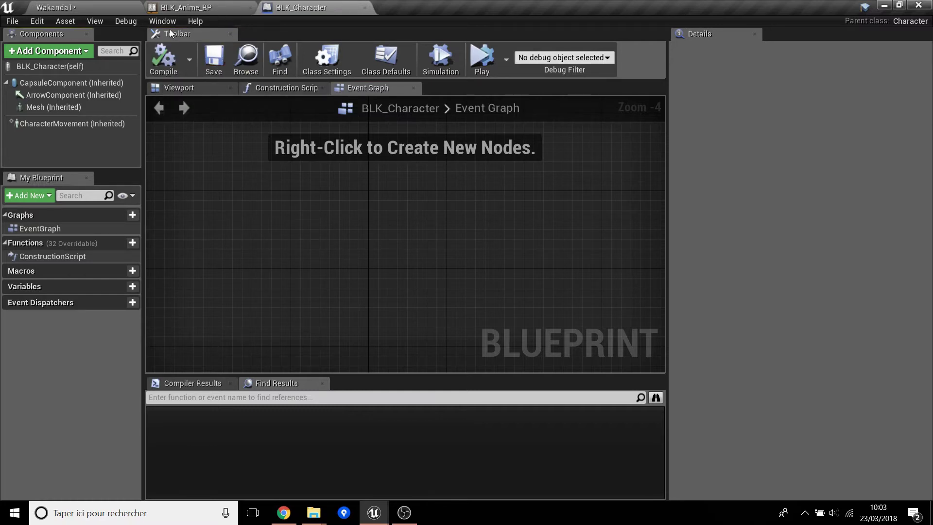
pyautogui.click(198, 86)
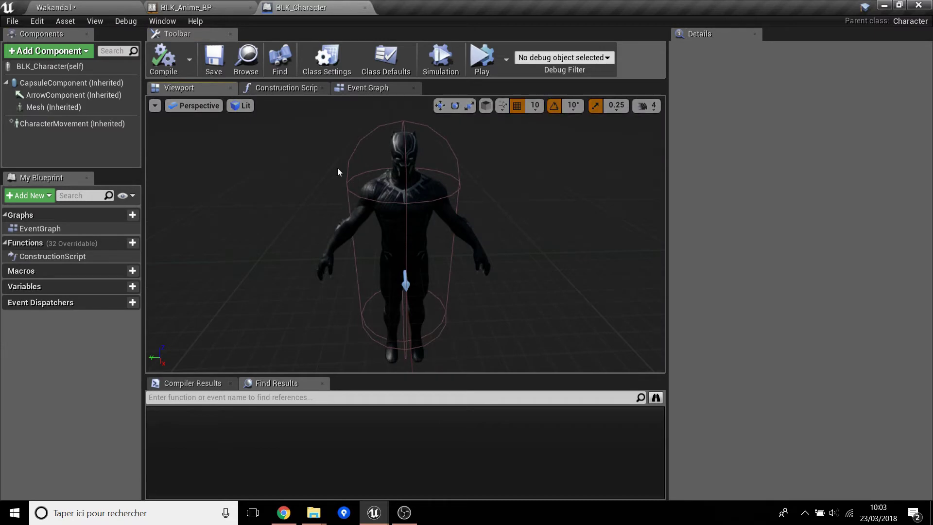
# Add a Sphere Collision component found by searching 'coll' and name it UpperFaceCollision
pyautogui.click(31, 51)
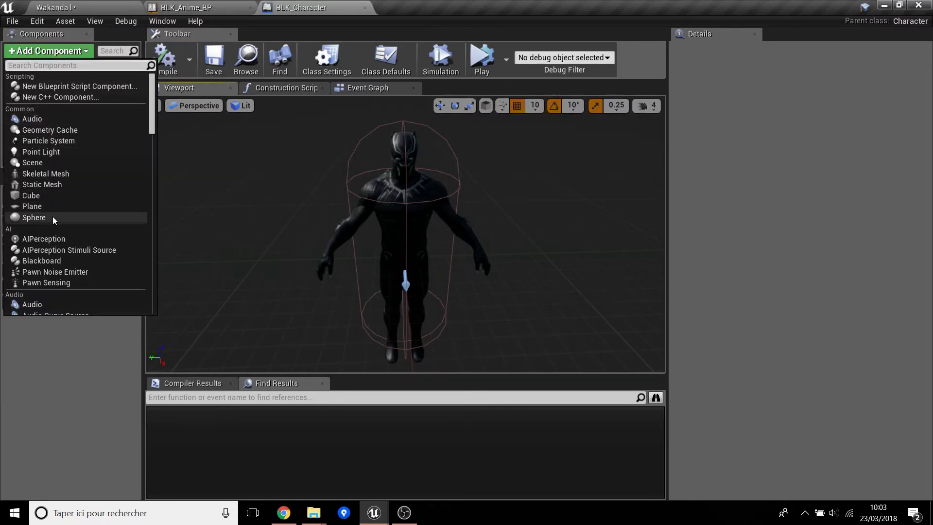
pyautogui.write('coll')
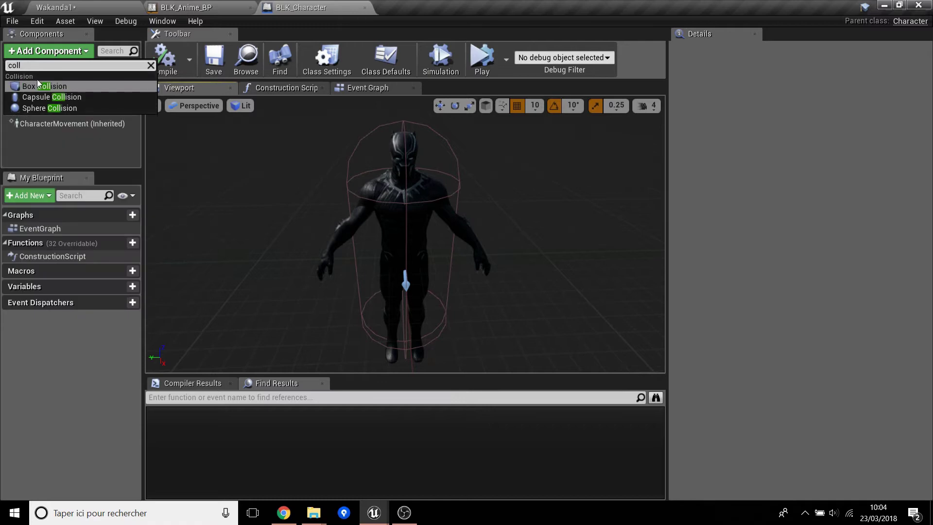
pyautogui.click(72, 108)
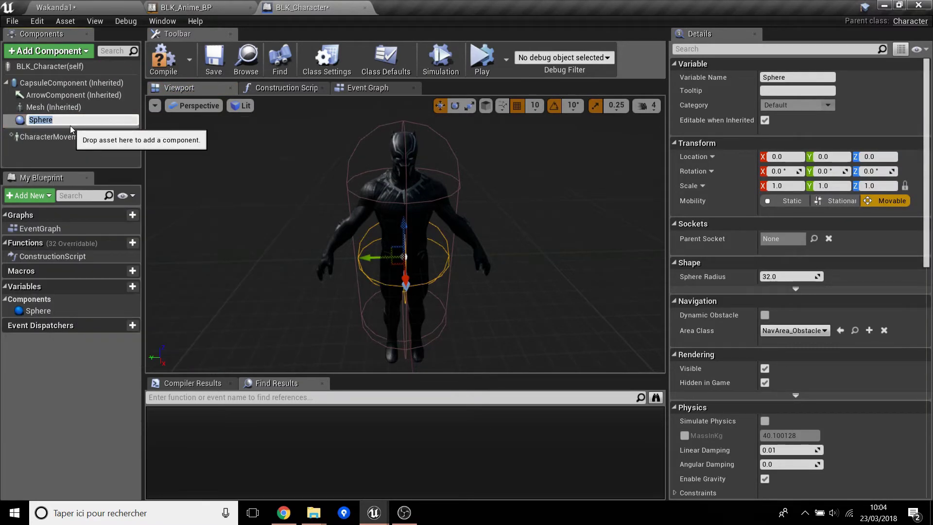
pyautogui.press('BackSpace')
pyautogui.write('UpperFaceCollisio')
pyautogui.write('n')
pyautogui.press('Return')
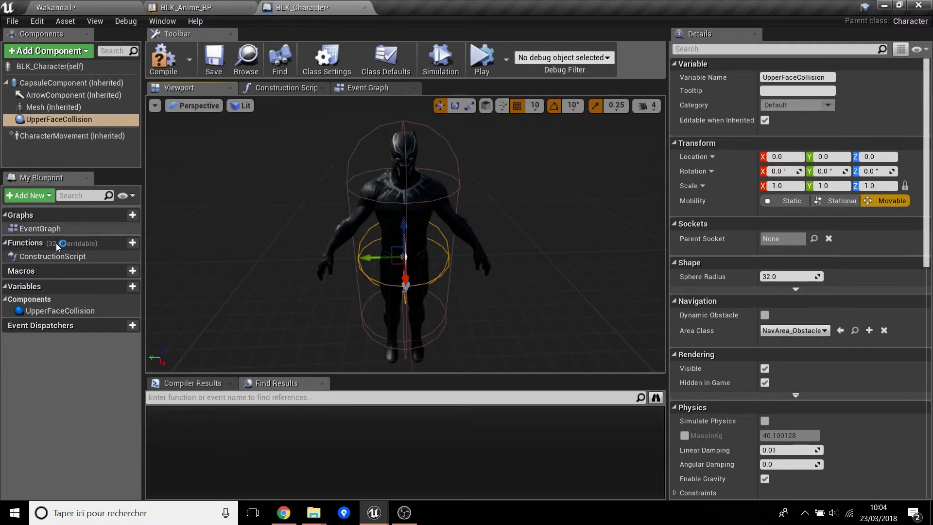
# In the Construction Script, add an AttachToComponent node after the script start
pyautogui.click(50, 257)
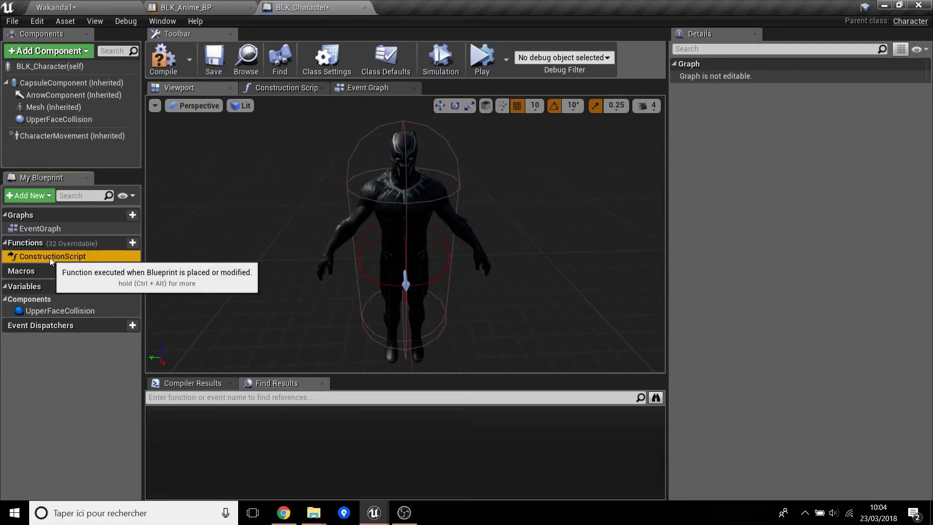
pyautogui.doubleClick(51, 259)
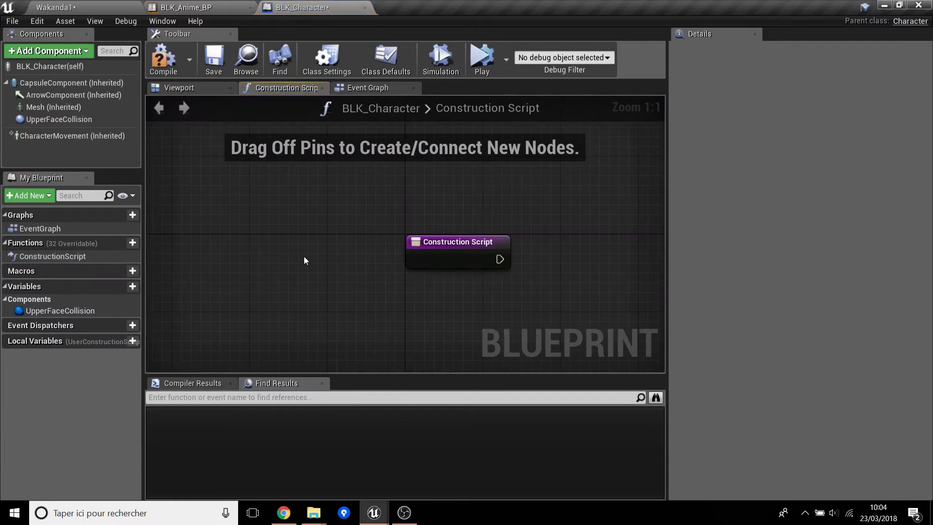
pyautogui.moveTo(306, 260); pyautogui.dragTo(162, 206, button='right')
pyautogui.scroll(-2, 226, 200)
pyautogui.scroll(2, 298, 200)
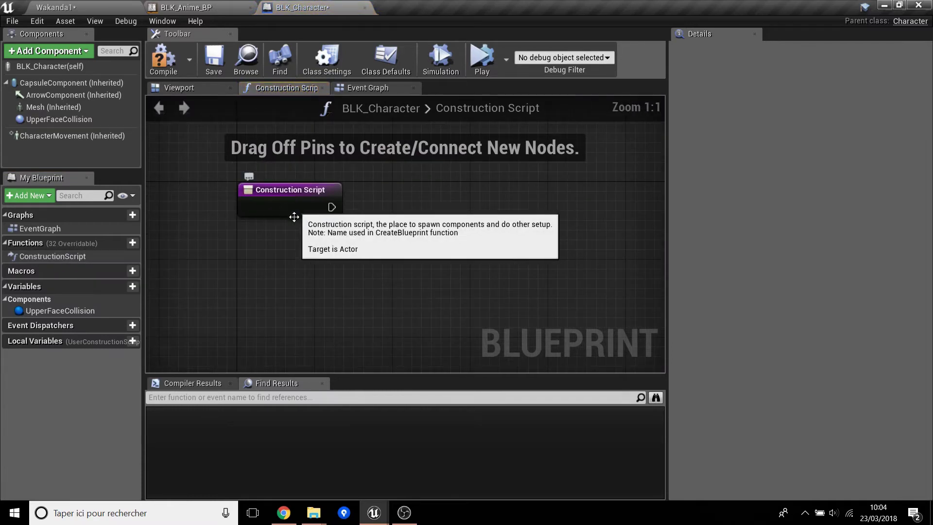
pyautogui.moveTo(332, 207); pyautogui.dragTo(372, 209)
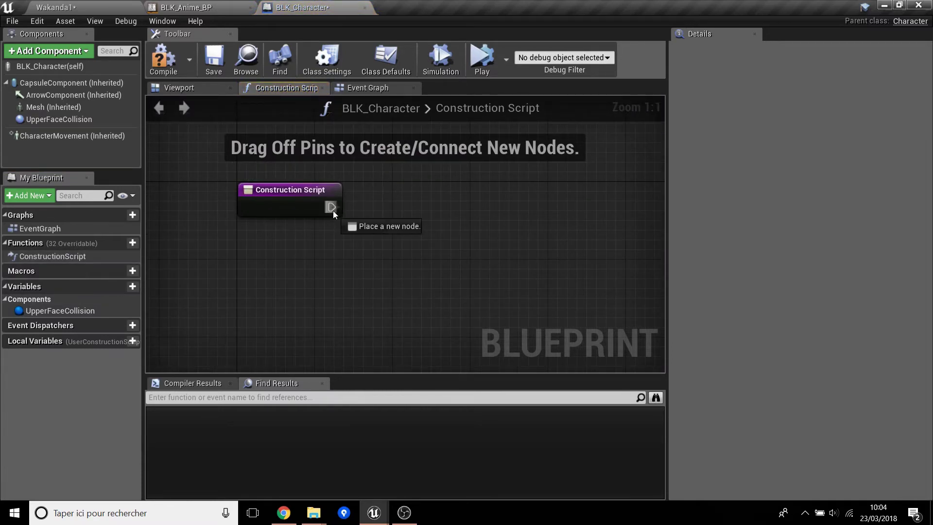
pyautogui.write('attach')
pyautogui.press('Return')
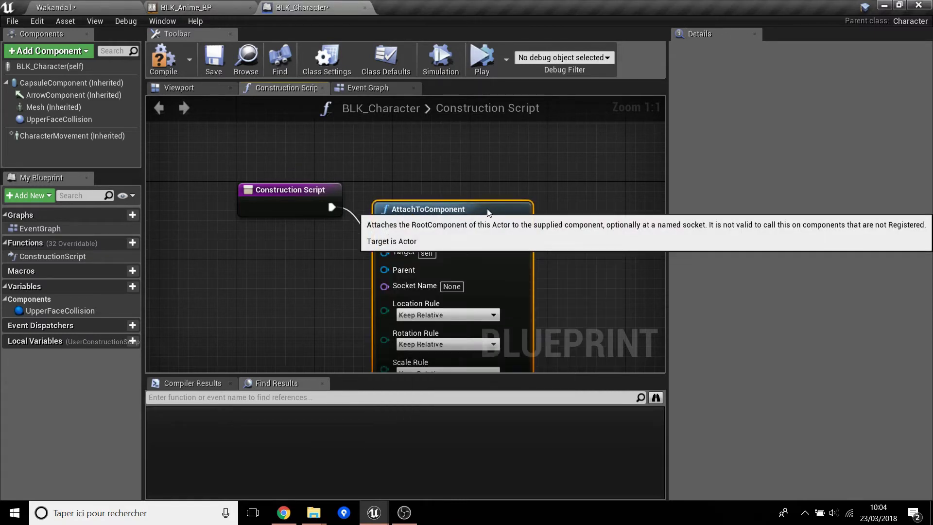
pyautogui.moveTo(398, 267); pyautogui.dragTo(418, 228)
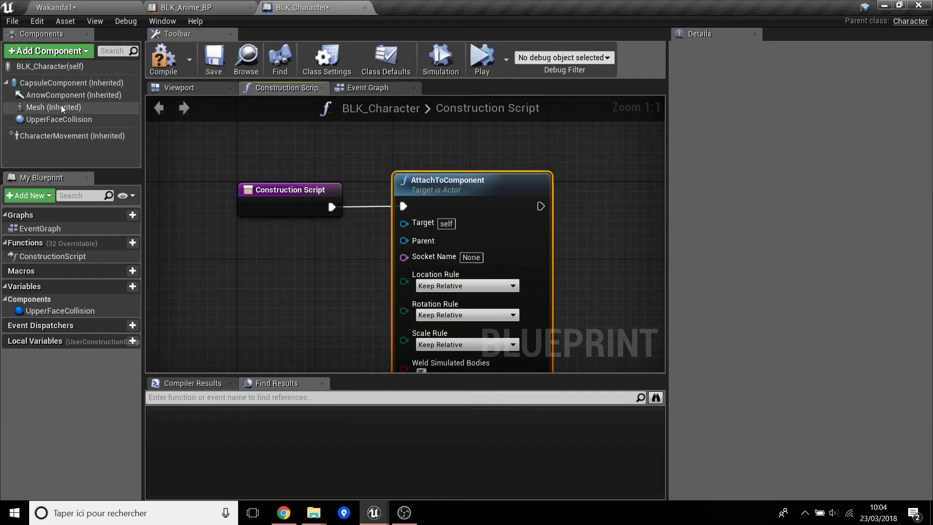
# Replace it with the scene-component AttachToComponent targeting Upper Face Collision, wired to Construction Script
pyautogui.moveTo(58, 119); pyautogui.dragTo(229, 163)
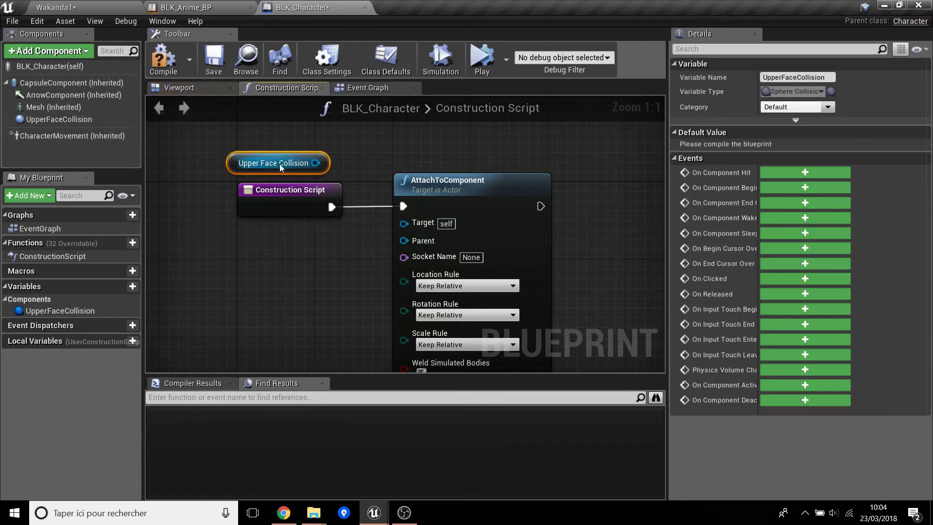
pyautogui.moveTo(316, 163); pyautogui.dragTo(413, 243)
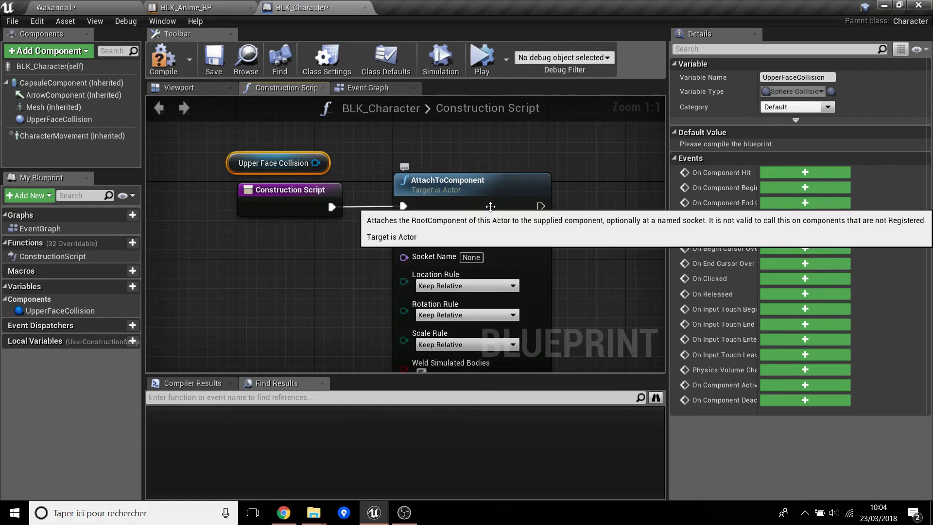
pyautogui.click(490, 206)
pyautogui.press('Delete')
pyautogui.moveTo(316, 163); pyautogui.dragTo(342, 173)
pyautogui.write('atta')
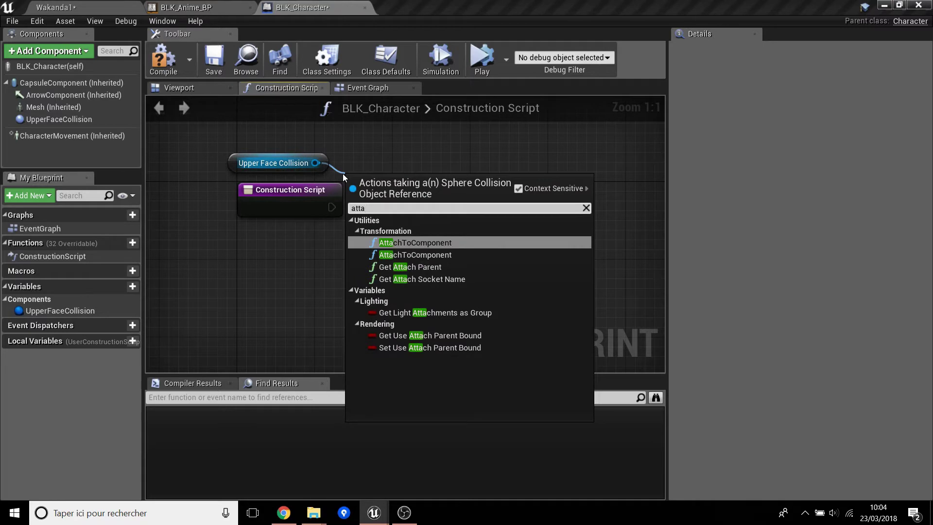
pyautogui.press('Return')
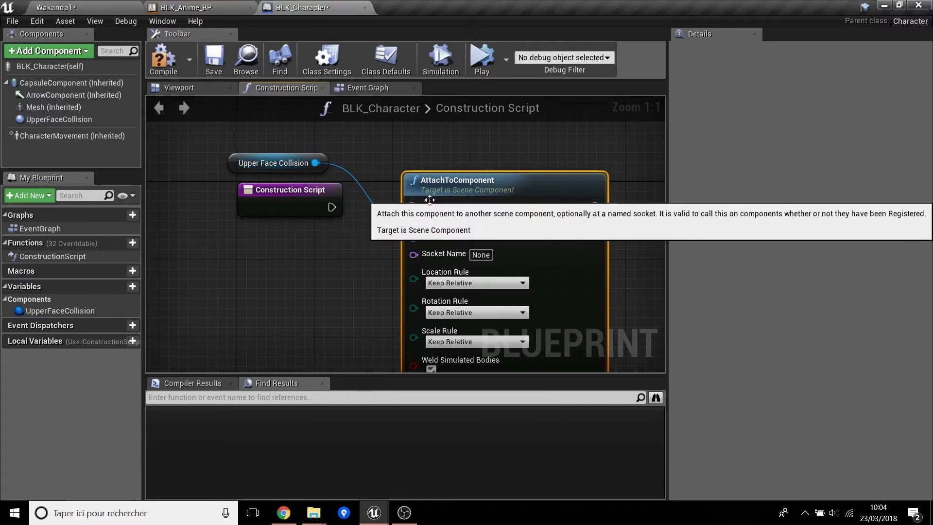
pyautogui.moveTo(332, 207); pyautogui.dragTo(413, 206)
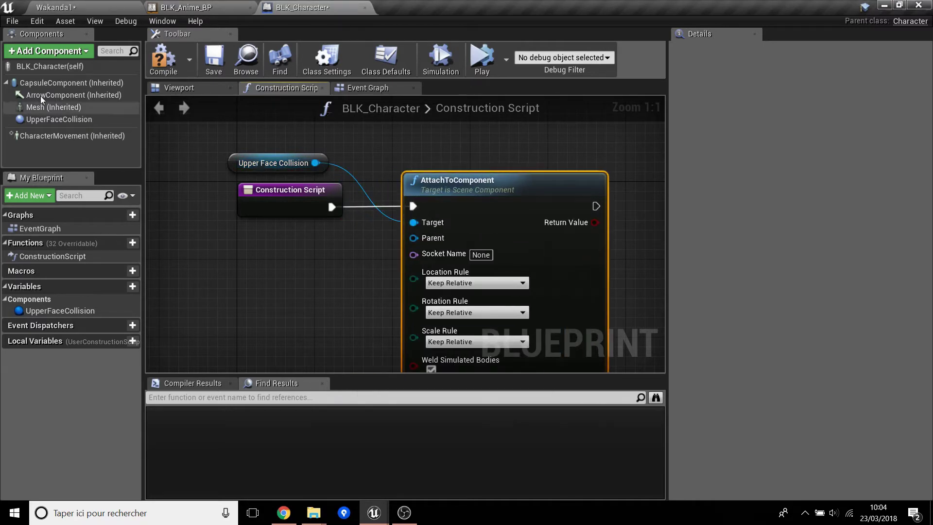
# Connect the Mesh node to the attach node's Parent input
pyautogui.moveTo(38, 107)
pyautogui.mouseDown()
pyautogui.moveTo(330, 268)
pyautogui.moveTo(413, 238)
pyautogui.mouseUp()
pyautogui.press('Escape')
pyautogui.moveTo(350, 262); pyautogui.dragTo(433, 240)
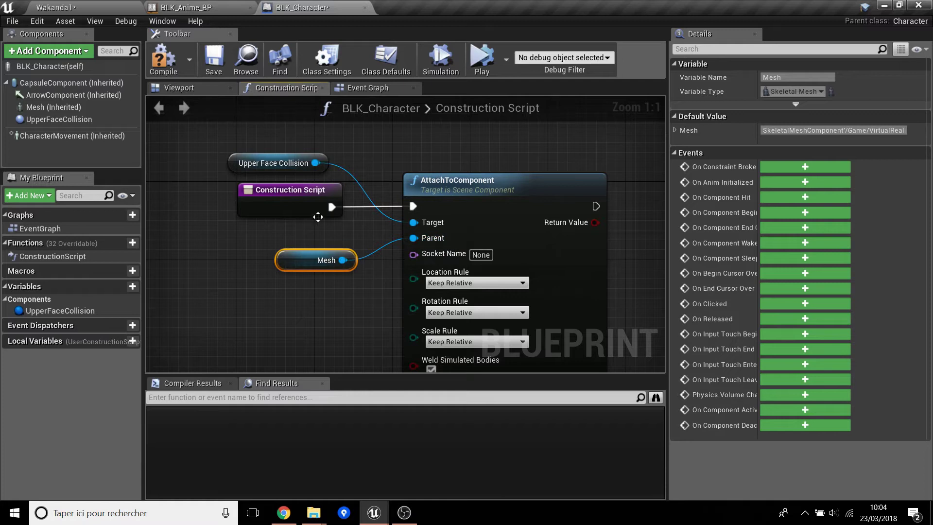
pyautogui.click(285, 264)
pyautogui.scroll(-1, 427, 273)
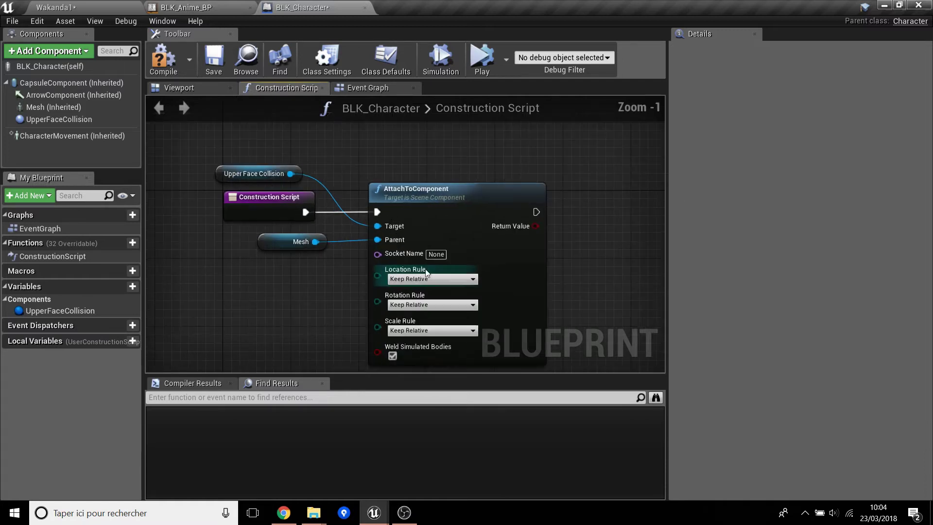
pyautogui.scroll(1, 437, 262)
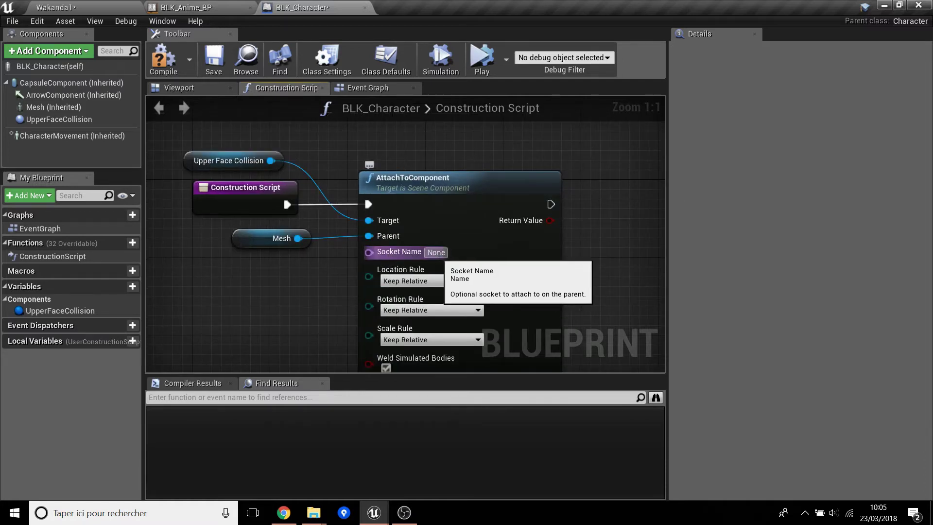
pyautogui.click(436, 252)
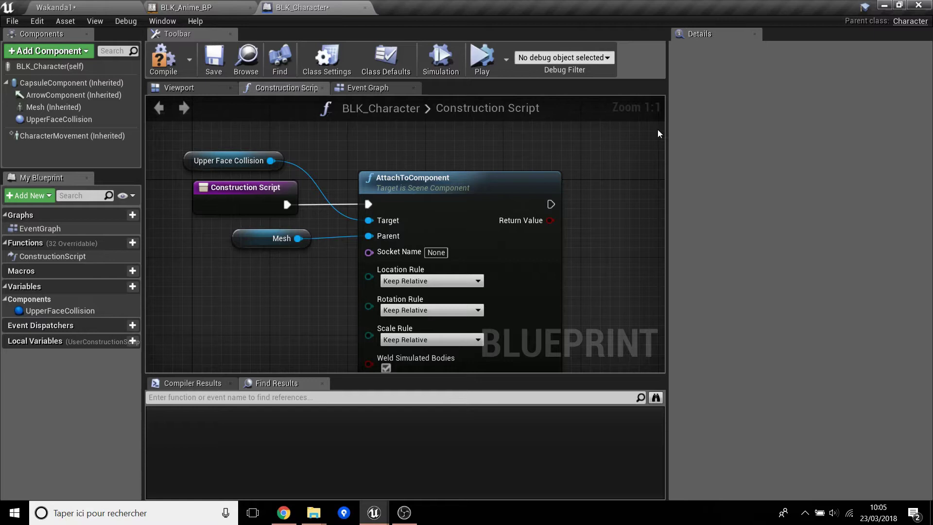
pyautogui.click(199, 89)
# Open the BLACK_PANTHER_RIG skeletal mesh and its skeleton from the Mesh component
pyautogui.click(404, 240)
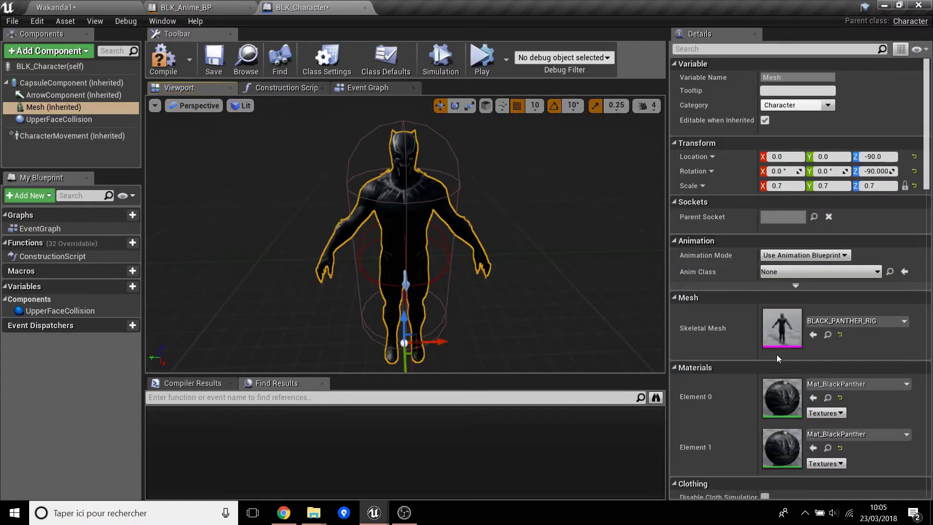
pyautogui.doubleClick(782, 335)
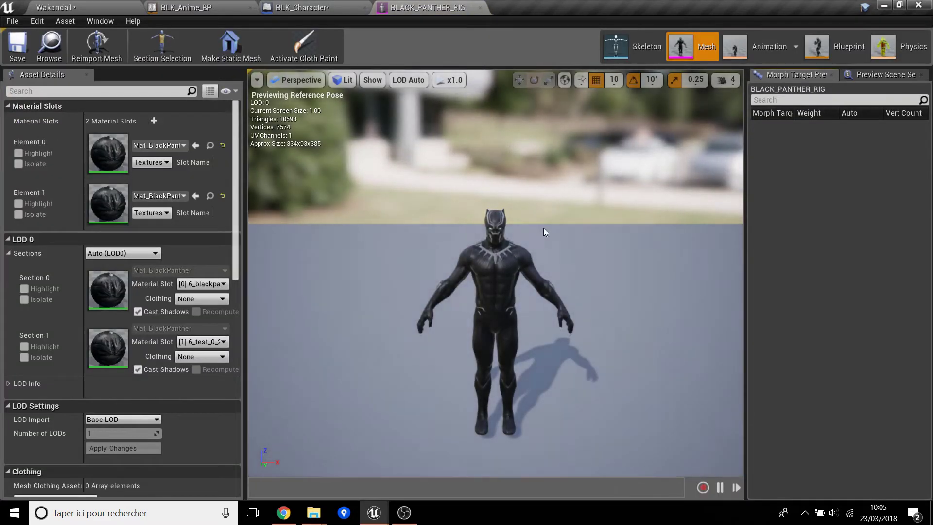
pyautogui.click(643, 56)
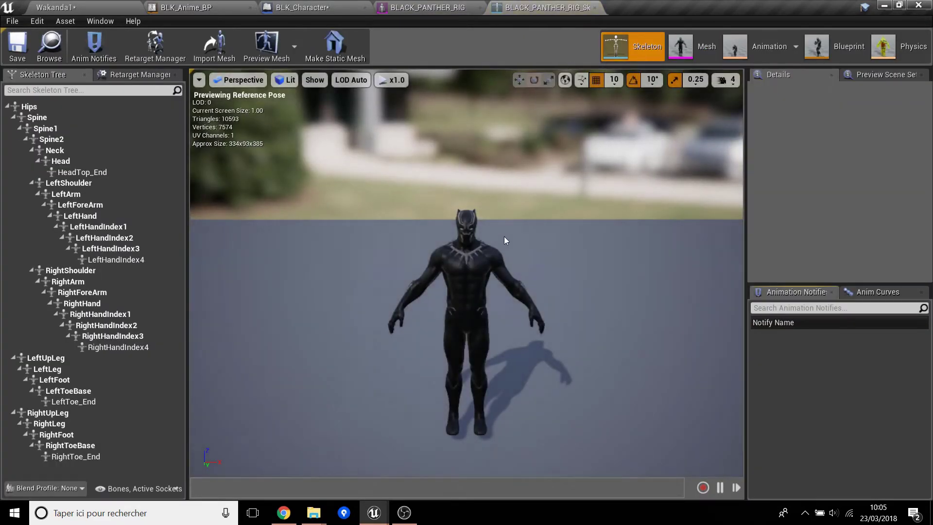
pyautogui.scroll(5, 467, 193)
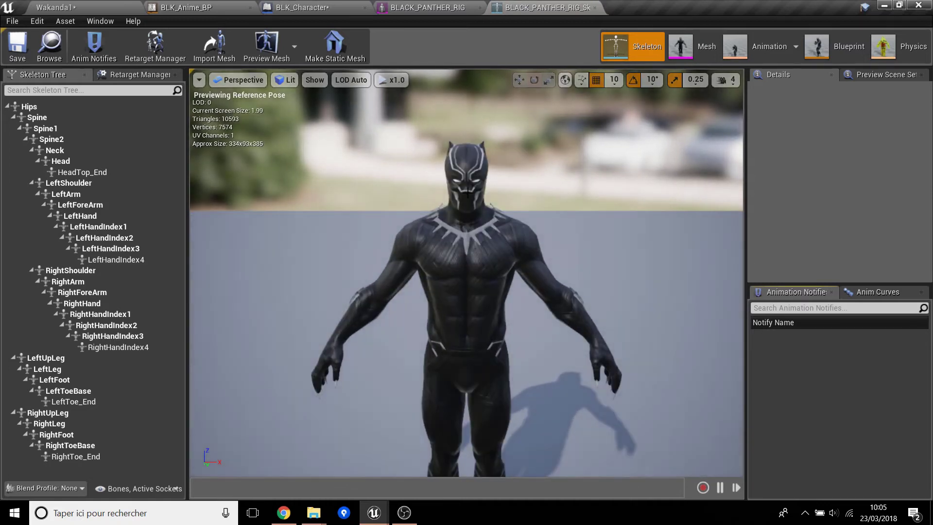
pyautogui.scroll(3, 468, 193)
# Copy the Head bone's name with Copy Selected Bone Names and return to BLK_Character
pyautogui.click(474, 145)
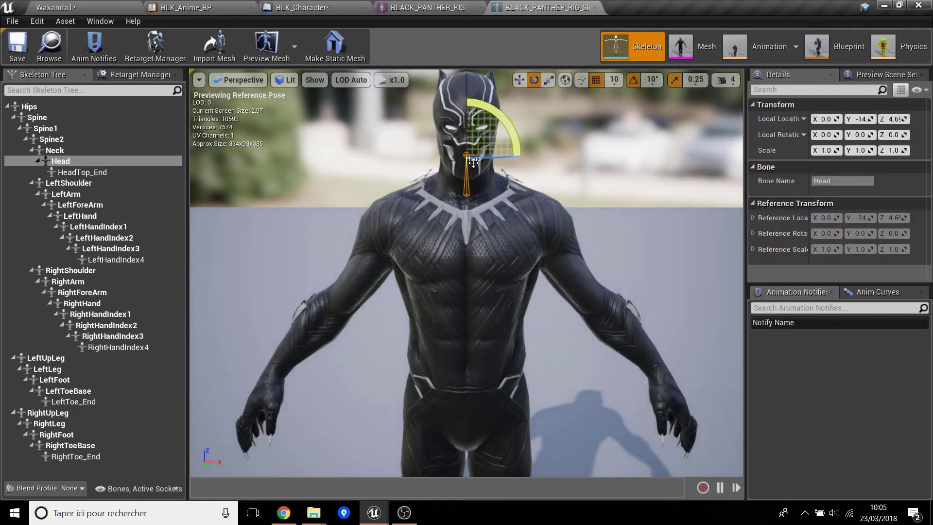
pyautogui.rightClick(68, 160)
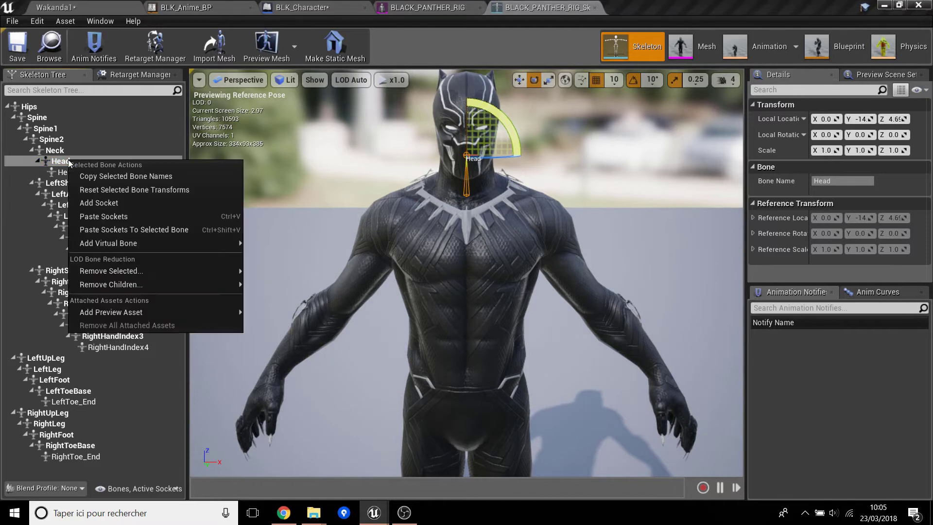
pyautogui.click(103, 174)
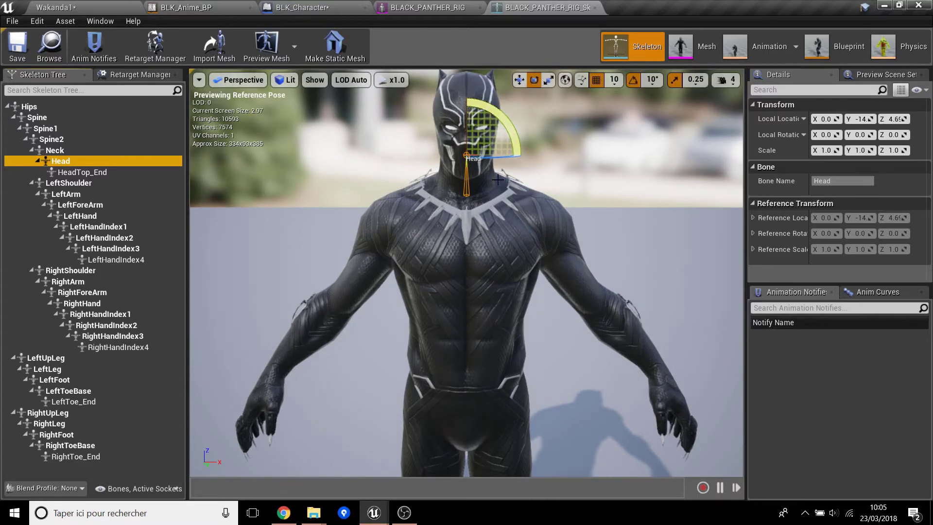
pyautogui.click(433, 7)
pyautogui.click(320, 6)
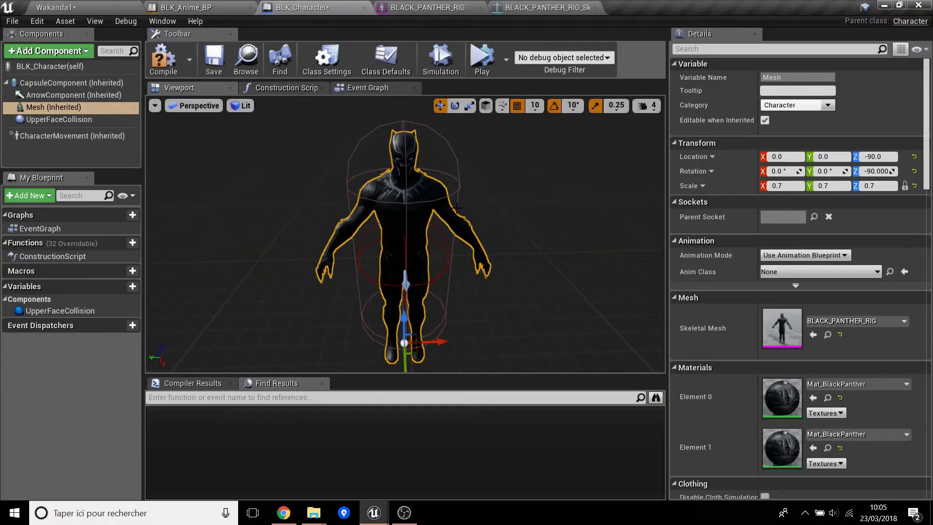
# Set the AttachToComponent Socket Name to Head and compile BLK_Character
pyautogui.click(291, 88)
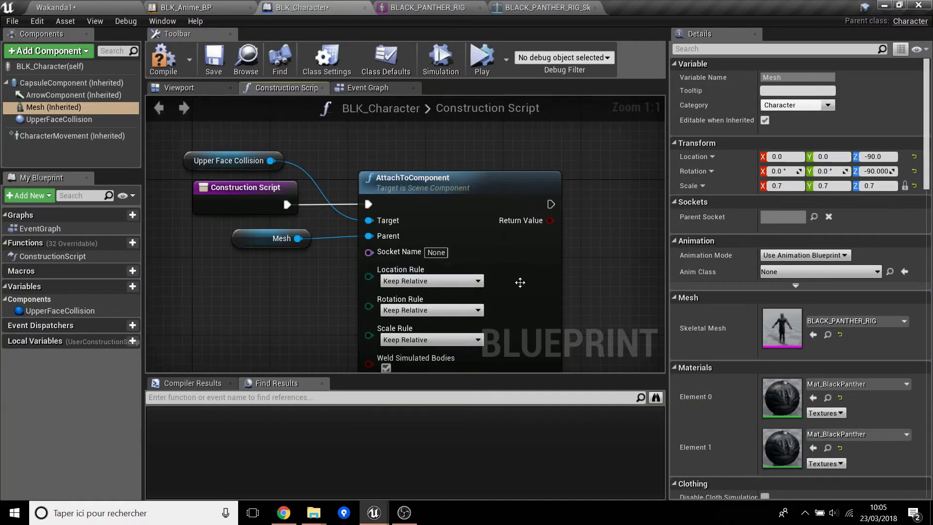
pyautogui.moveTo(482, 263); pyautogui.dragTo(443, 195, button='right')
pyautogui.scroll(2, 413, 203)
pyautogui.scroll(1, 413, 203)
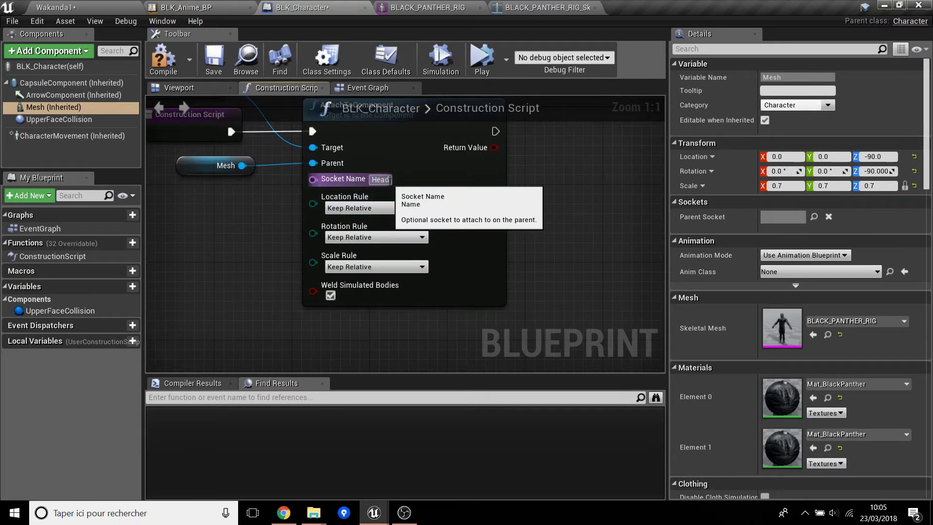
pyautogui.scroll(-2, 507, 260)
pyautogui.click(158, 51)
pyautogui.click(189, 89)
pyautogui.click(361, 172)
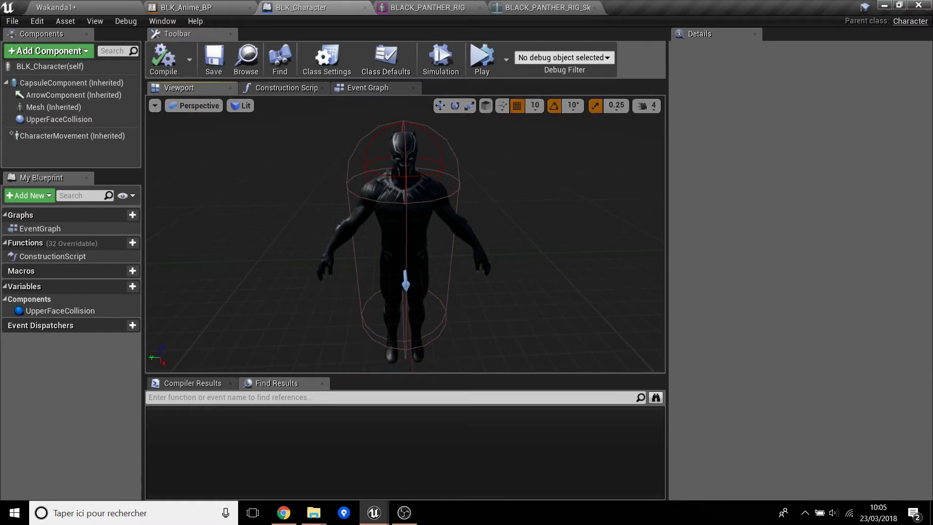
# Shrink the UpperFaceCollision sphere to half size around the character's head
pyautogui.click(403, 160)
pyautogui.click(58, 119)
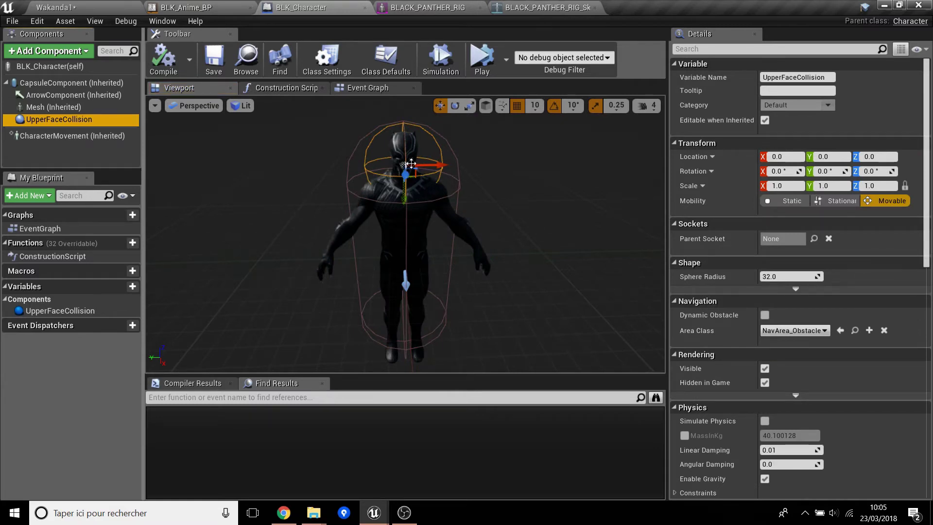
pyautogui.click(403, 219)
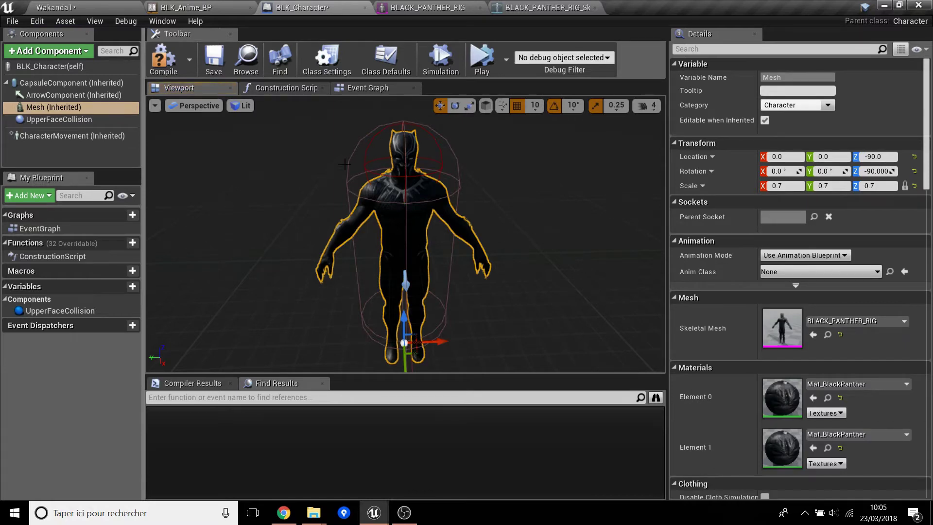
pyautogui.click(362, 168)
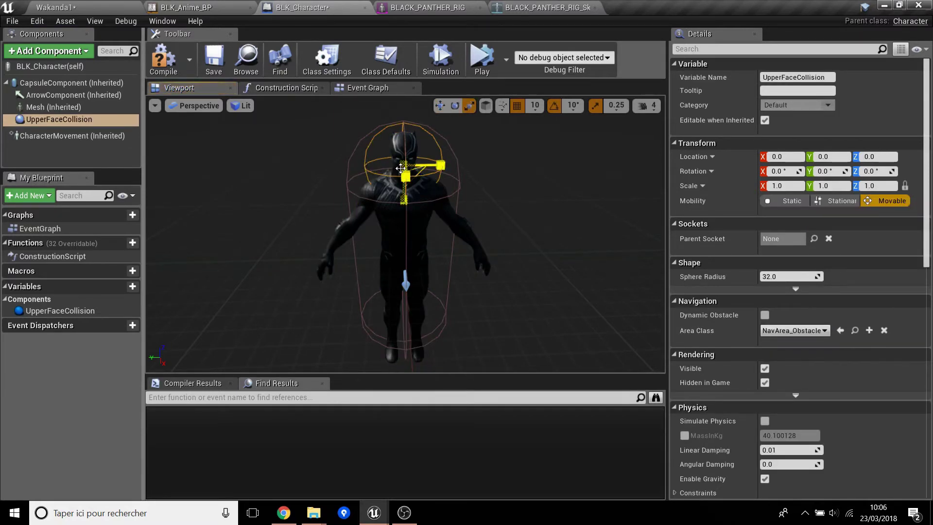
pyautogui.moveTo(403, 166); pyautogui.dragTo(392, 187)
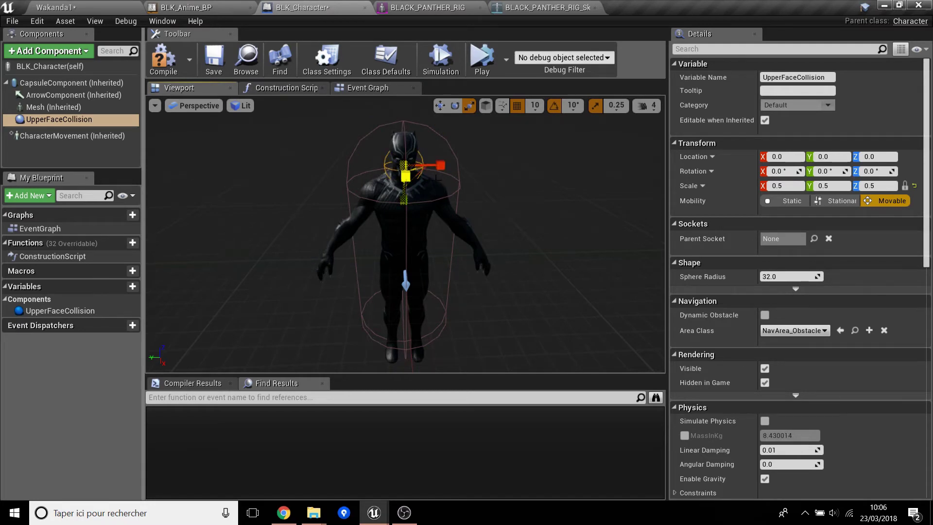
pyautogui.moveTo(436, 178); pyautogui.dragTo(516, 206)
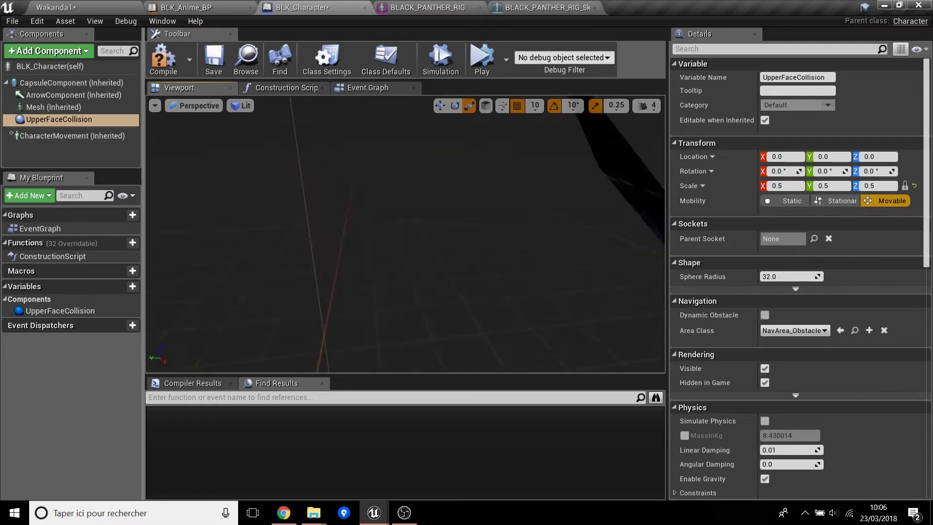
pyautogui.click(646, 108)
# Set scale snap to 0.03125, rotation snap to 5° and grid snap to 1
pyautogui.click(616, 105)
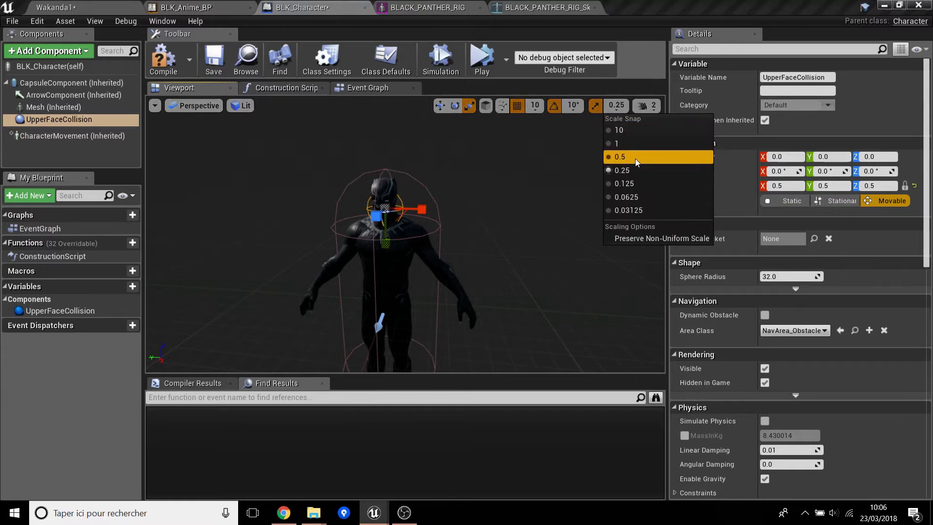
pyautogui.click(642, 207)
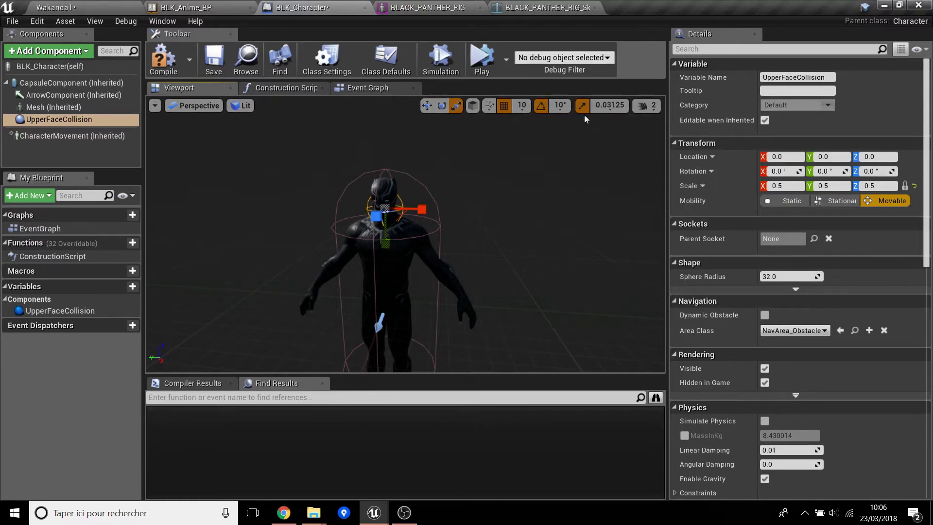
pyautogui.click(560, 107)
pyautogui.click(569, 129)
pyautogui.click(530, 106)
pyautogui.click(535, 129)
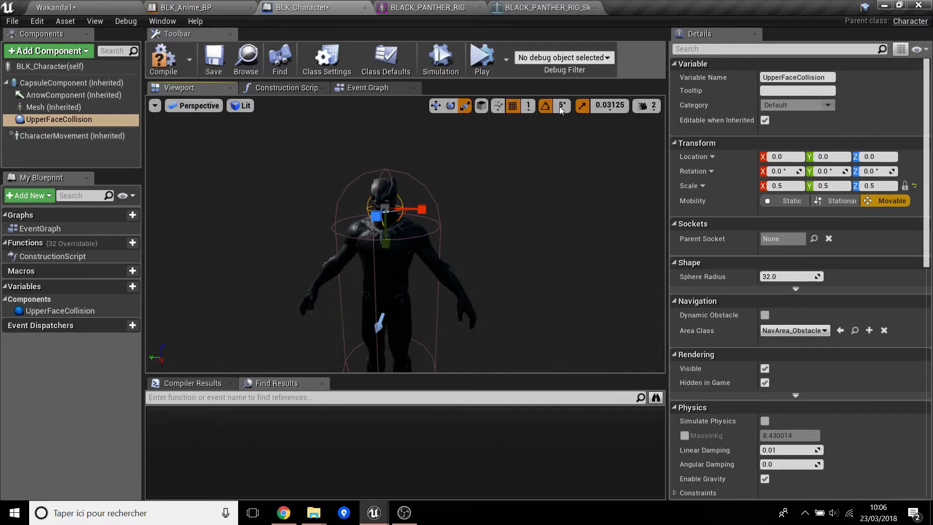
# Raise the UpperFaceCollision sphere up to the character's head
pyautogui.moveTo(534, 218); pyautogui.dragTo(486, 218, button='right')
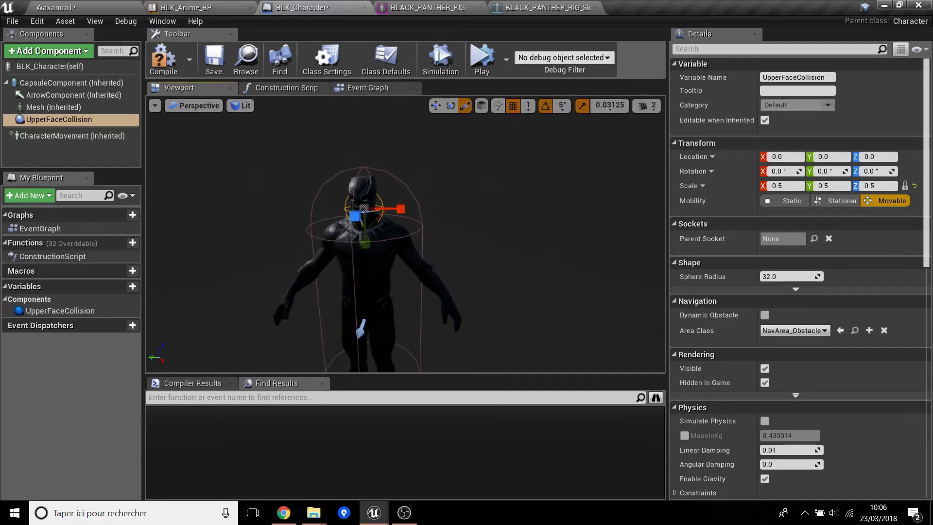
pyautogui.moveTo(527, 169); pyautogui.dragTo(486, 175, button='right')
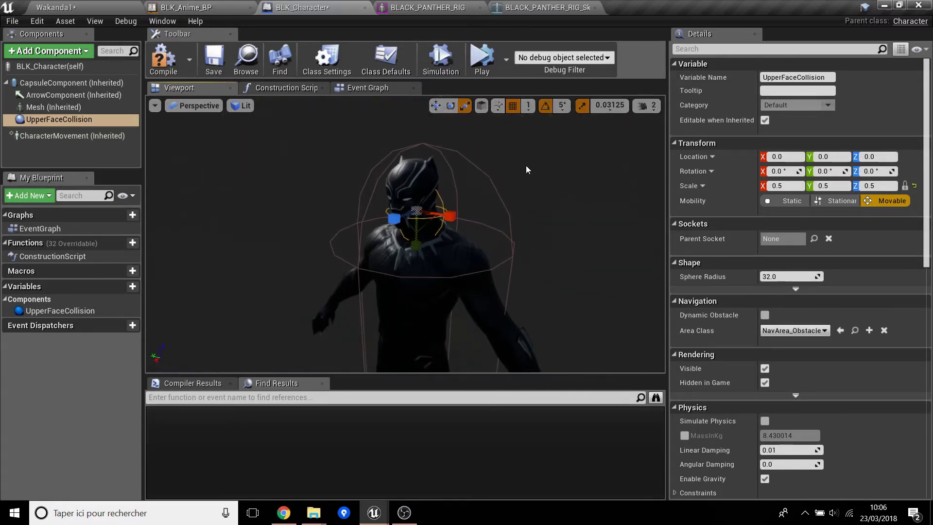
pyautogui.press('w')
pyautogui.moveTo(396, 220)
pyautogui.mouseDown()
pyautogui.moveTo(370, 227)
pyautogui.moveTo(384, 231)
pyautogui.mouseUp()
pyautogui.press('r')
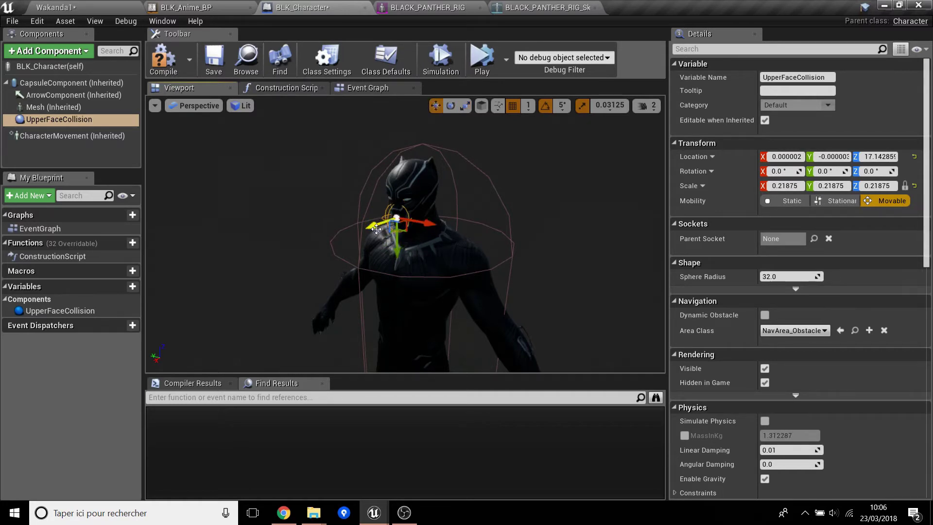
# Position the sphere over the mouth and chin, then compile BLK_Character
pyautogui.moveTo(373, 228); pyautogui.dragTo(373, 229, button='right')
pyautogui.moveTo(384, 248); pyautogui.dragTo(386, 261)
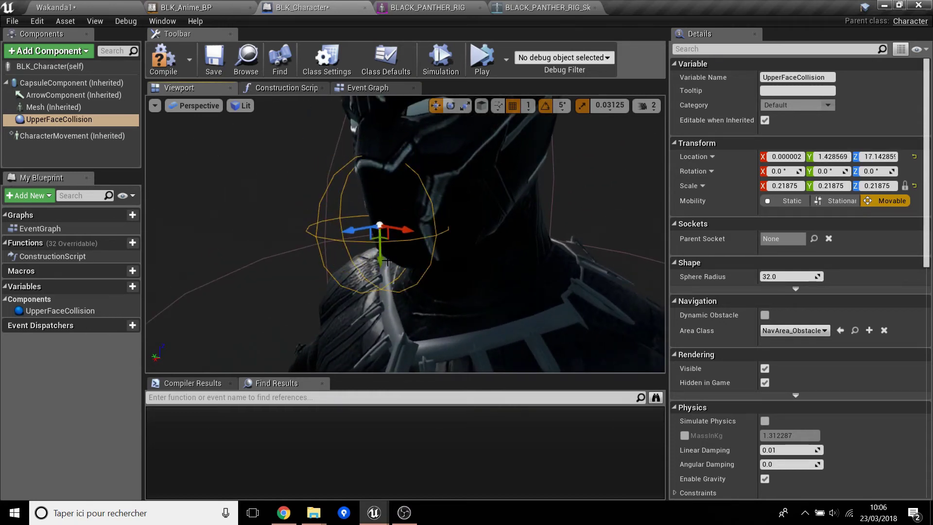
pyautogui.moveTo(353, 232); pyautogui.dragTo(364, 236)
pyautogui.moveTo(367, 238); pyautogui.dragTo(369, 238, button='right')
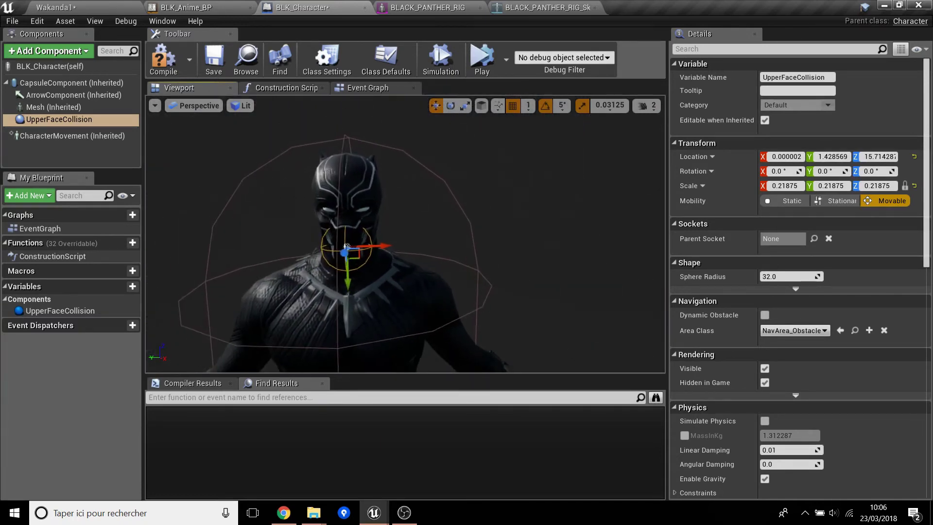
pyautogui.click(164, 53)
# Save BLK_Character and add an On Component Begin Overlap event for UpperFaceCollision
pyautogui.click(214, 57)
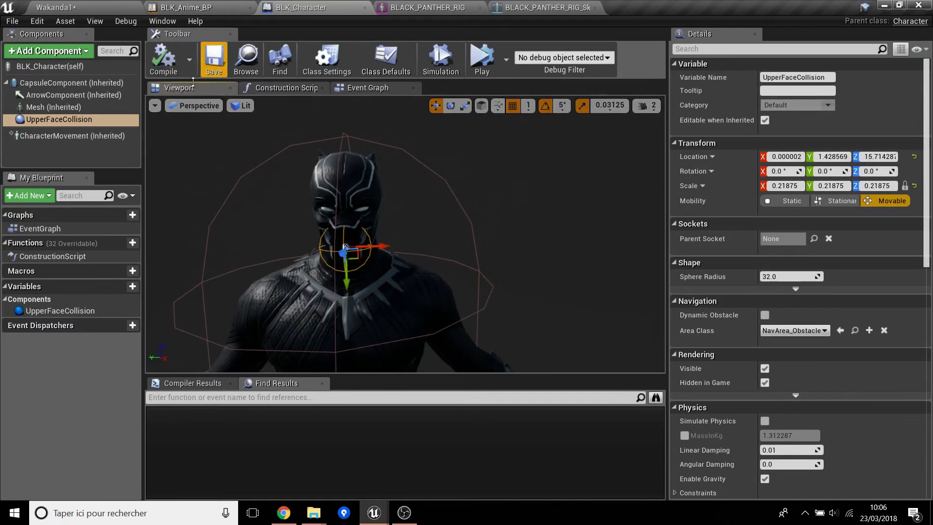
pyautogui.scroll(-5, 850, 293)
pyautogui.scroll(-5, 848, 292)
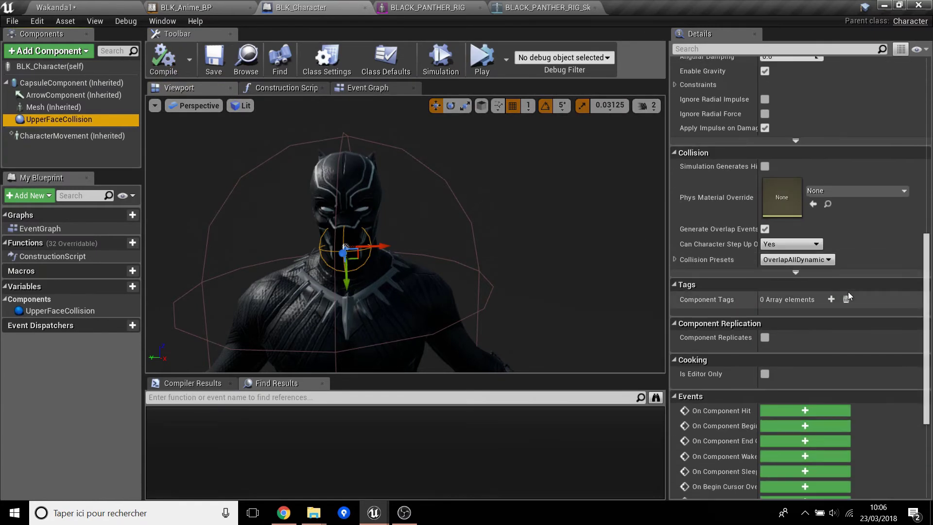
pyautogui.scroll(-5, 848, 291)
pyautogui.scroll(-2, 771, 398)
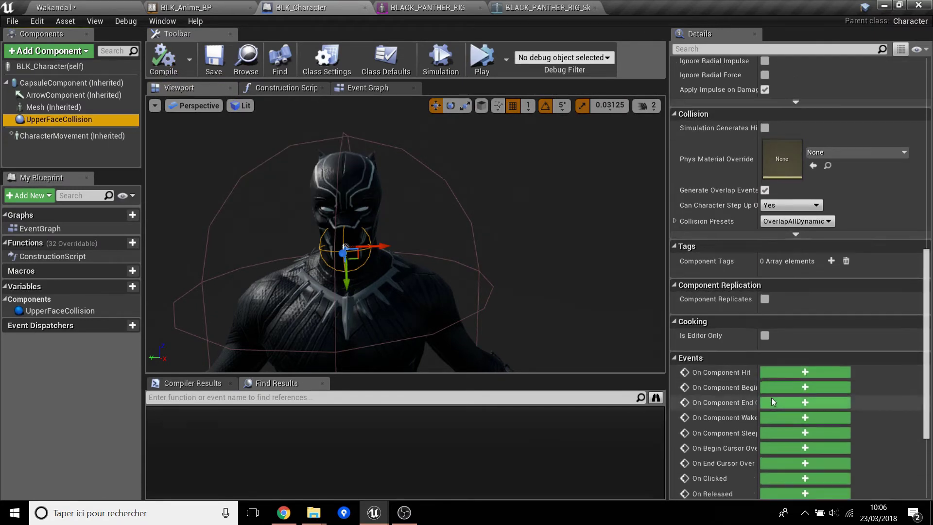
pyautogui.scroll(-3, 787, 363)
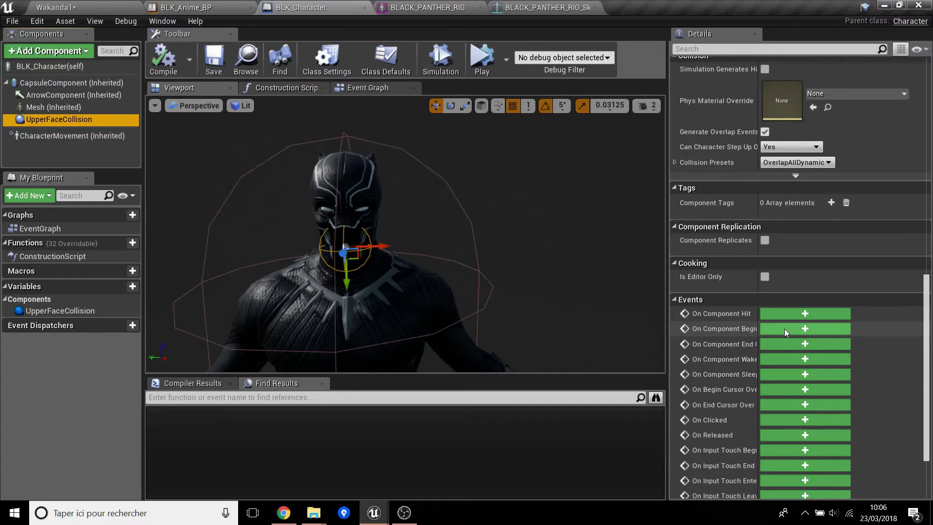
pyautogui.click(784, 329)
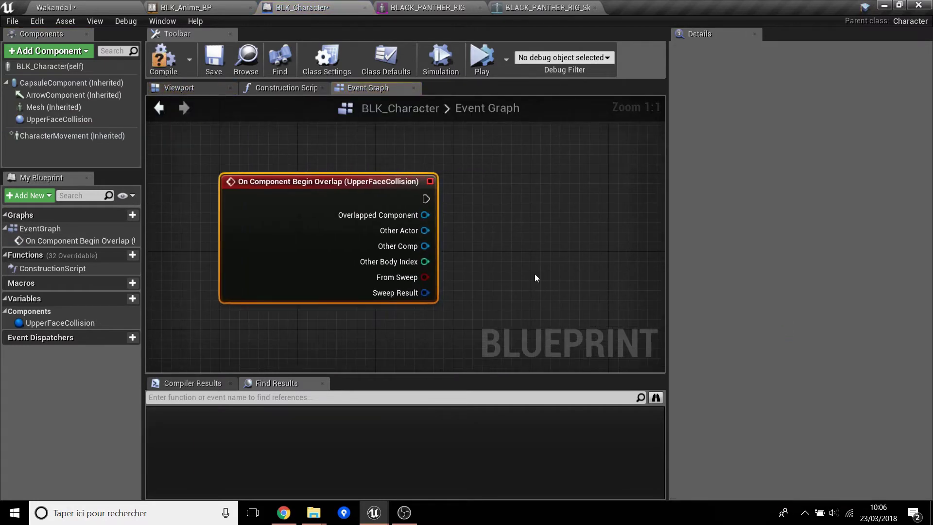
pyautogui.scroll(-2, 535, 275)
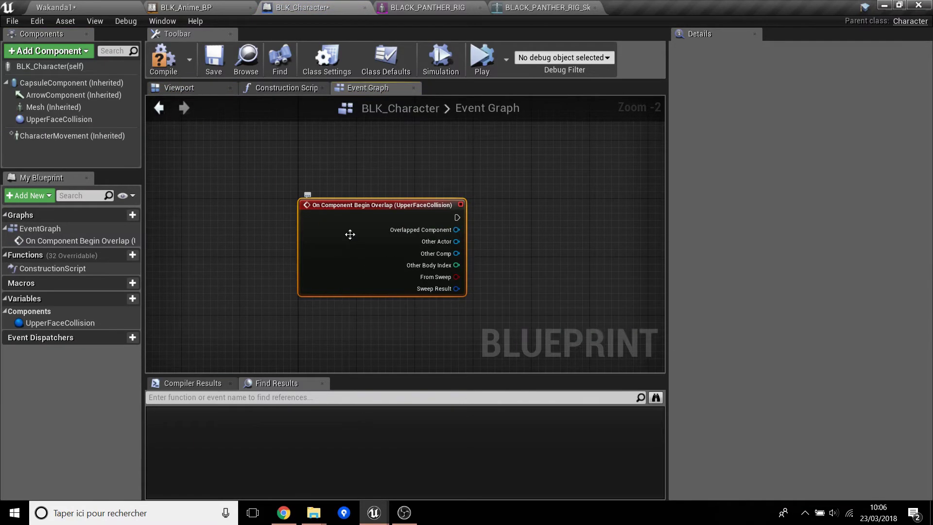
pyautogui.moveTo(506, 208); pyautogui.dragTo(366, 203, button='right')
pyautogui.scroll(-3, 367, 205)
pyautogui.scroll(2, 367, 205)
# Follow the overlap event with Cast To BP_MotionController, feeding Other Actor into its Object input
pyautogui.moveTo(316, 205); pyautogui.dragTo(375, 203)
pyautogui.write('cast')
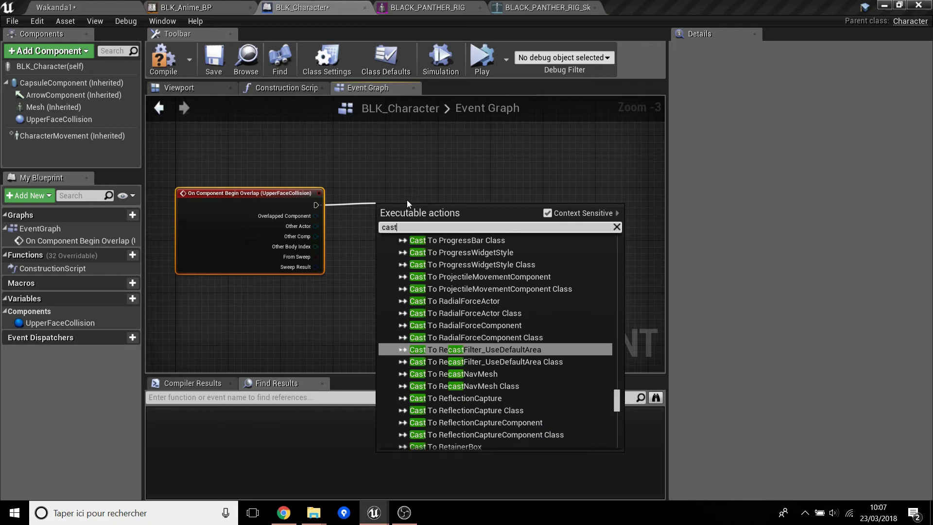
pyautogui.write(' to bp')
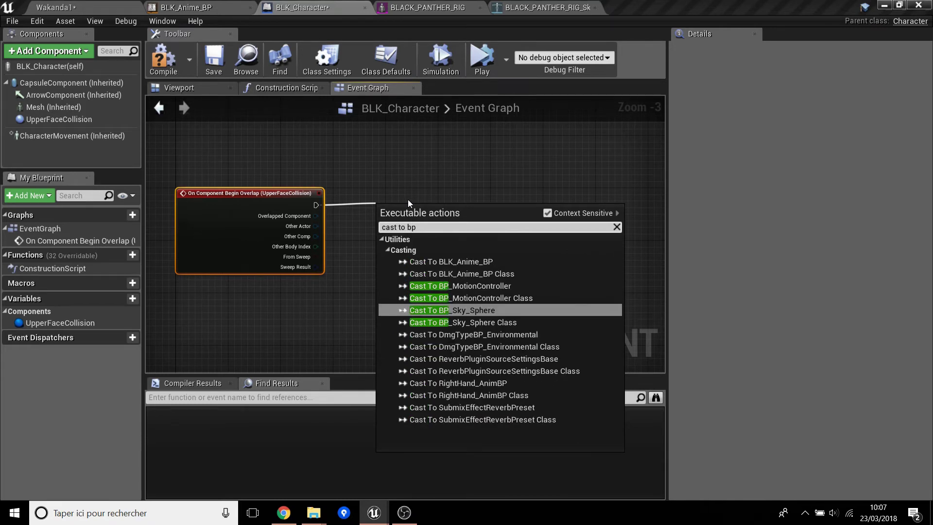
pyautogui.press('Up')
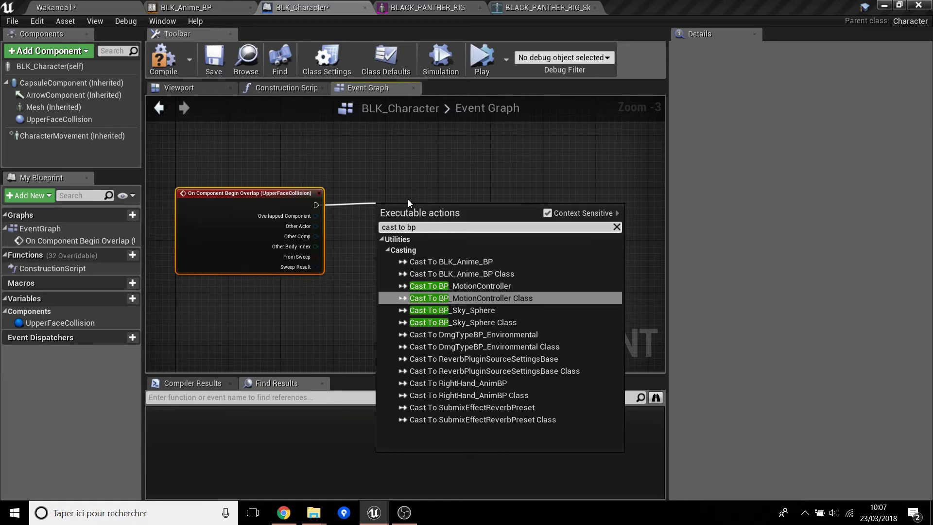
pyautogui.press('Up')
pyautogui.press('Return')
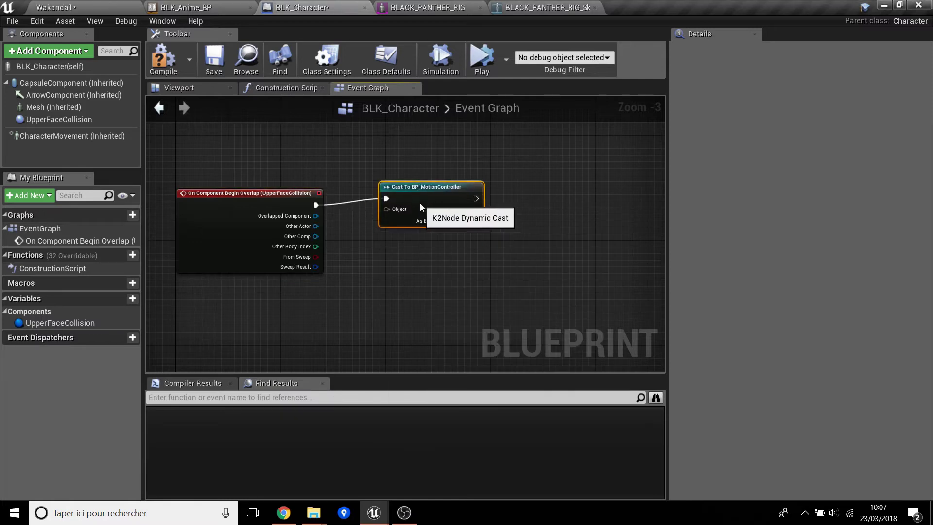
pyautogui.scroll(2, 365, 224)
pyautogui.moveTo(294, 228); pyautogui.dragTo(403, 214)
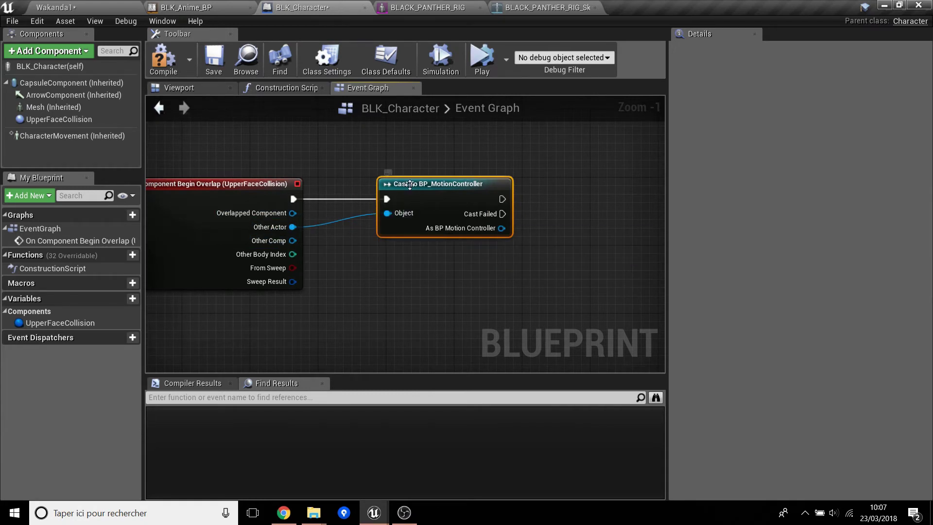
# Add a Print String after the cast that prints Other Actor's Get Display Name
pyautogui.scroll(-1, 369, 235)
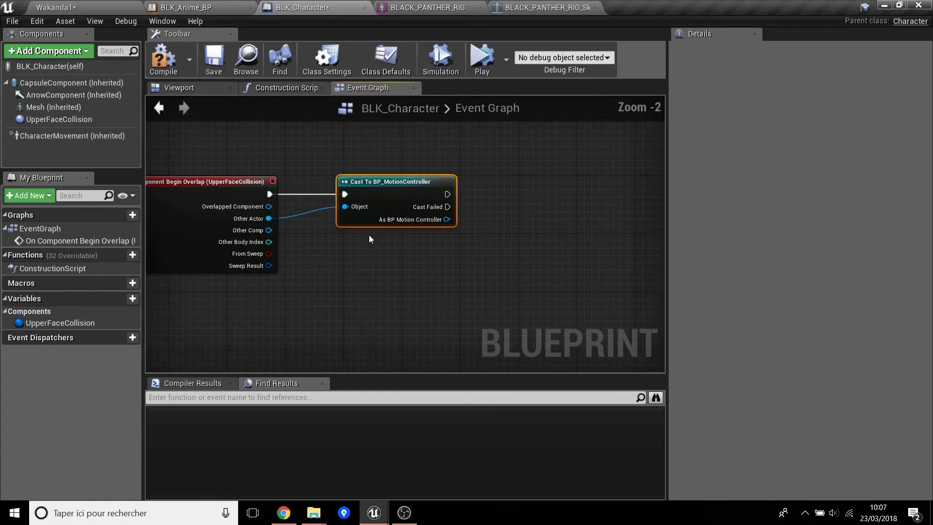
pyautogui.moveTo(463, 196); pyautogui.dragTo(398, 201, button='right')
pyautogui.moveTo(382, 198); pyautogui.dragTo(408, 208)
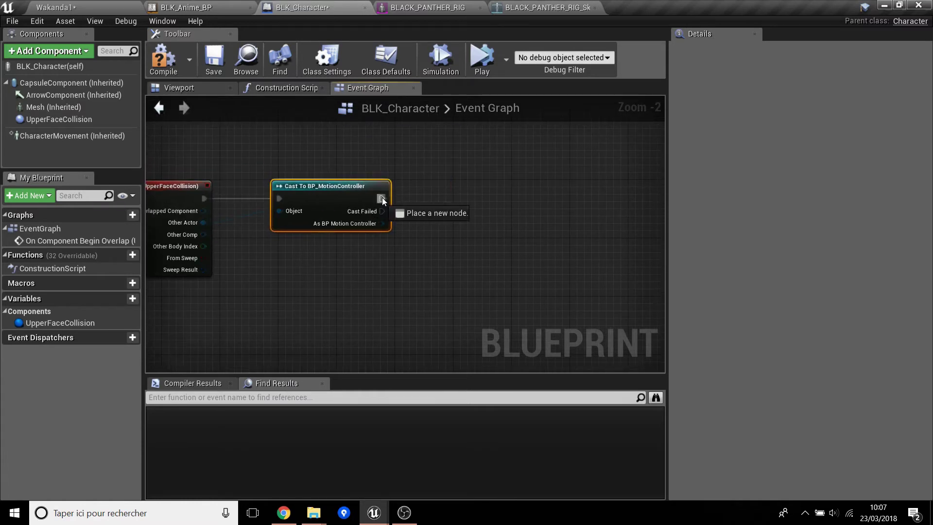
pyautogui.write('print')
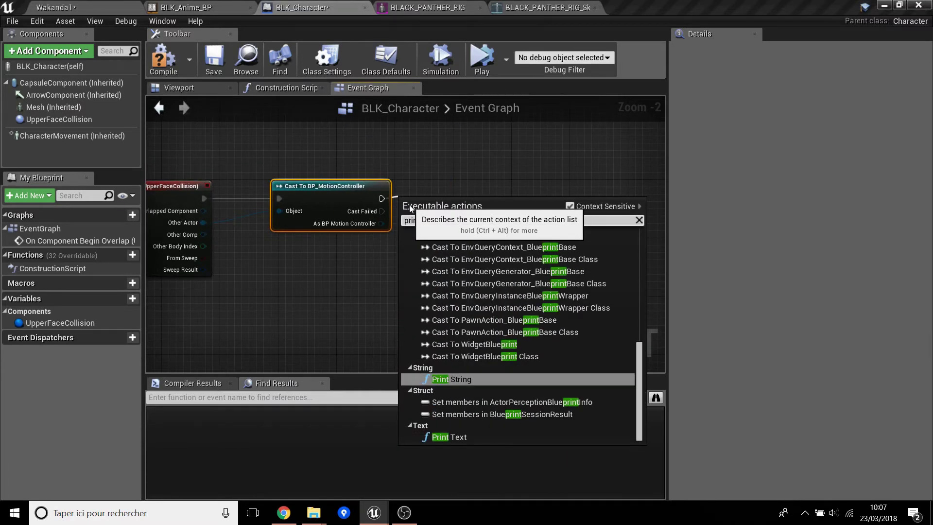
pyautogui.press('Return')
pyautogui.moveTo(404, 190); pyautogui.dragTo(463, 176)
pyautogui.click(423, 258)
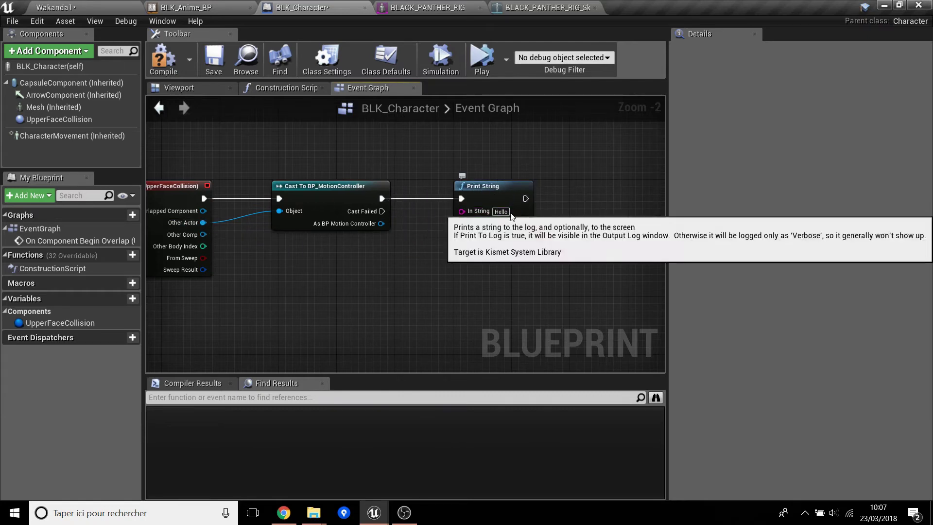
pyautogui.moveTo(203, 222); pyautogui.dragTo(322, 258)
pyautogui.press('Escape')
pyautogui.moveTo(203, 222); pyautogui.dragTo(462, 211)
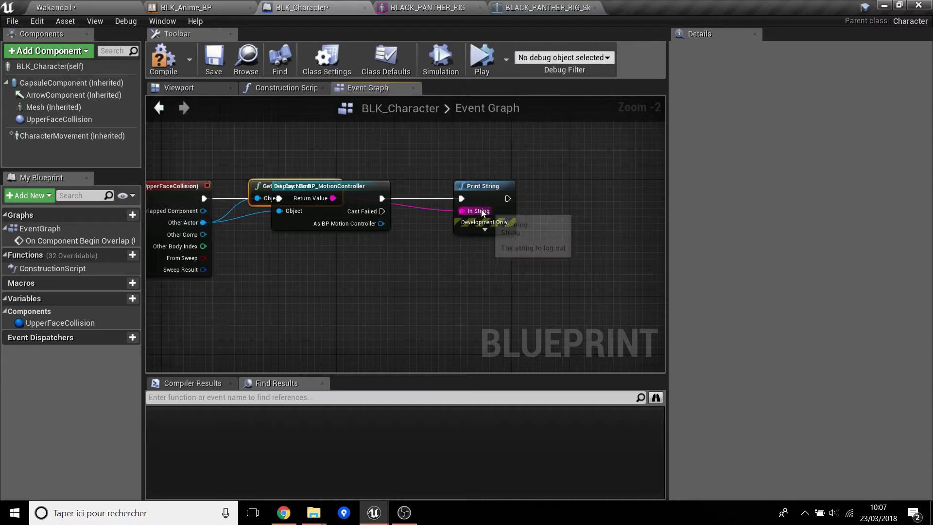
pyautogui.moveTo(260, 203); pyautogui.dragTo(316, 251)
pyautogui.moveTo(386, 244); pyautogui.dragTo(375, 246)
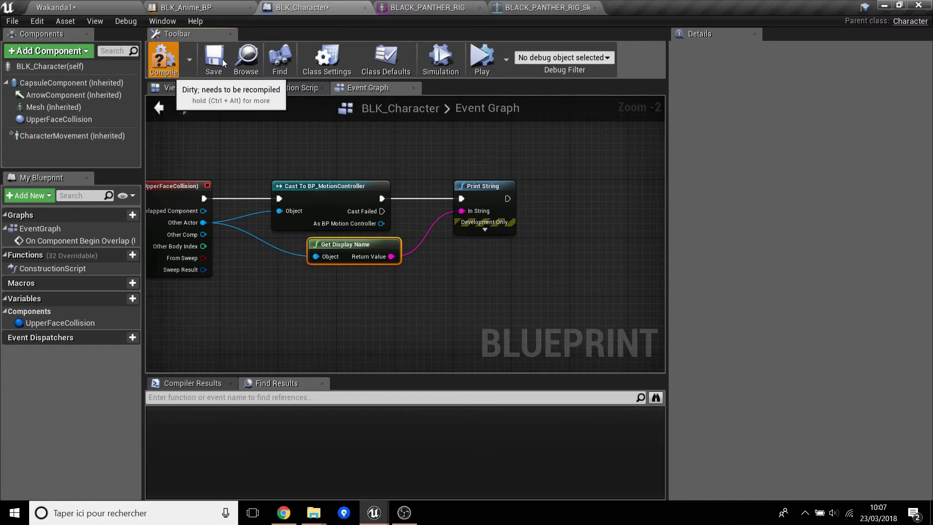
# Compile and save BLK_Character, then return to the Wakanda1 level framed on the character
pyautogui.click(164, 58)
pyautogui.moveTo(237, 133)
pyautogui.mouseDown(button='right')
pyautogui.moveTo(318, 122)
pyautogui.moveTo(373, 139)
pyautogui.moveTo(309, 212)
pyautogui.mouseUp(button='right')
pyautogui.scroll(-2, 373, 139)
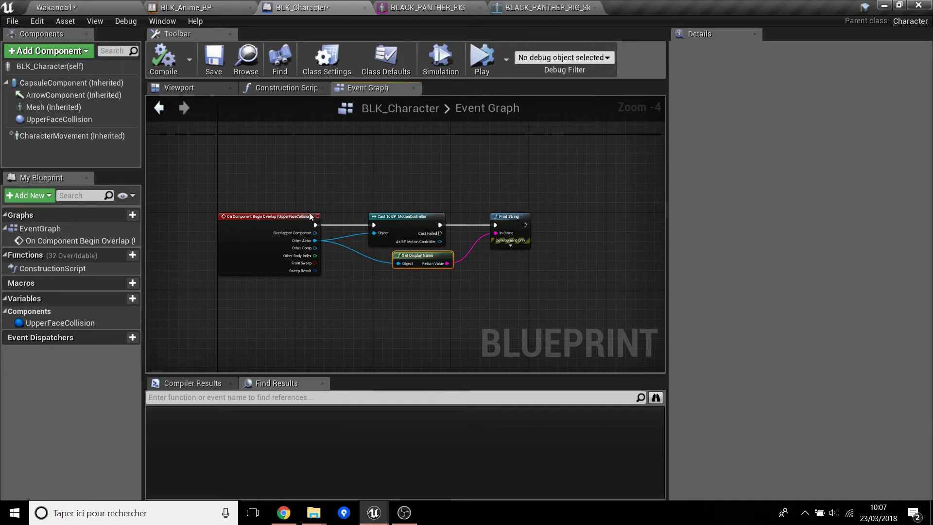
pyautogui.scroll(1, 441, 238)
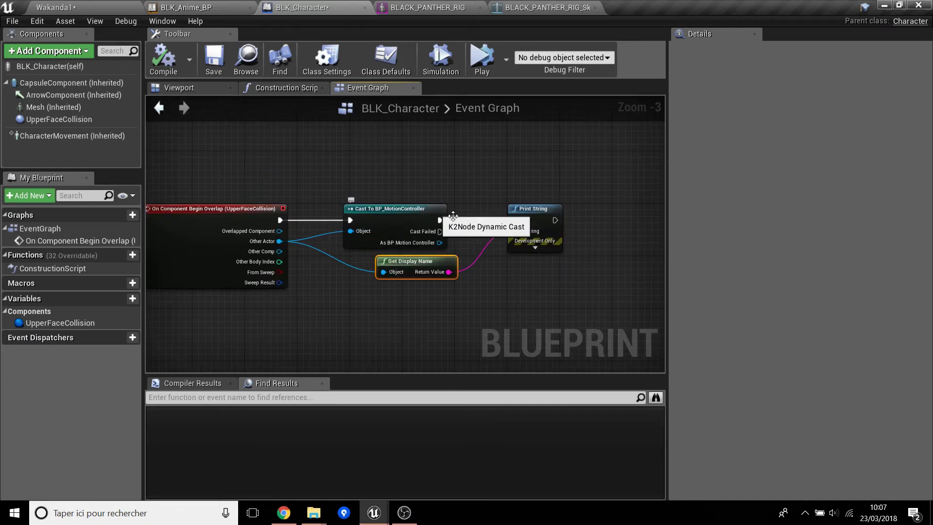
pyautogui.click(214, 58)
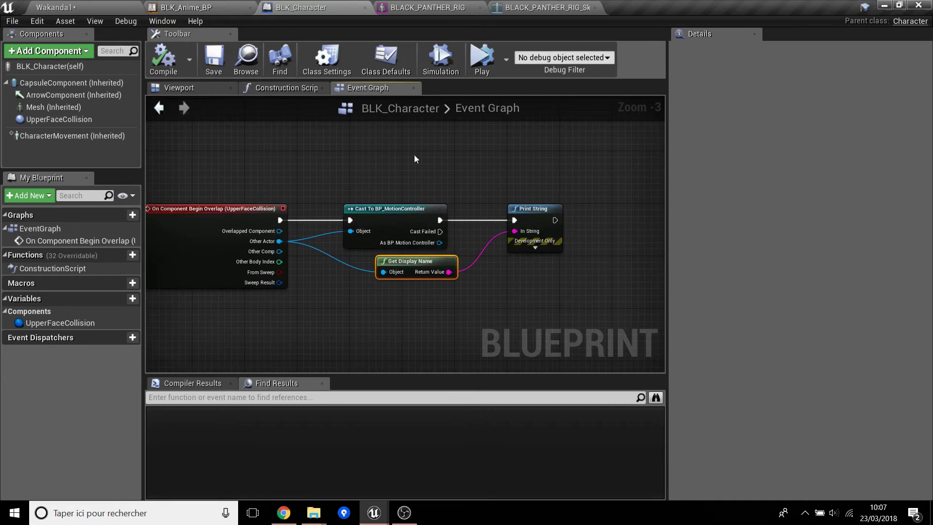
pyautogui.click(77, 6)
pyautogui.press('f')
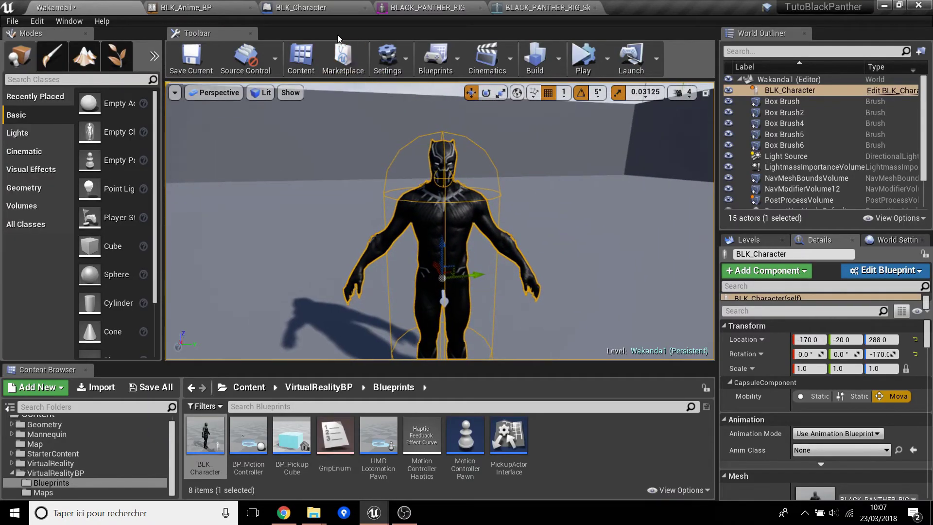
# Play the level, move BP_MotionController1 up to the character's head, then stop playing
pyautogui.moveTo(425, 146)
pyautogui.mouseDown()
pyautogui.moveTo(370, 205)
pyautogui.moveTo(369, 252)
pyautogui.mouseUp()
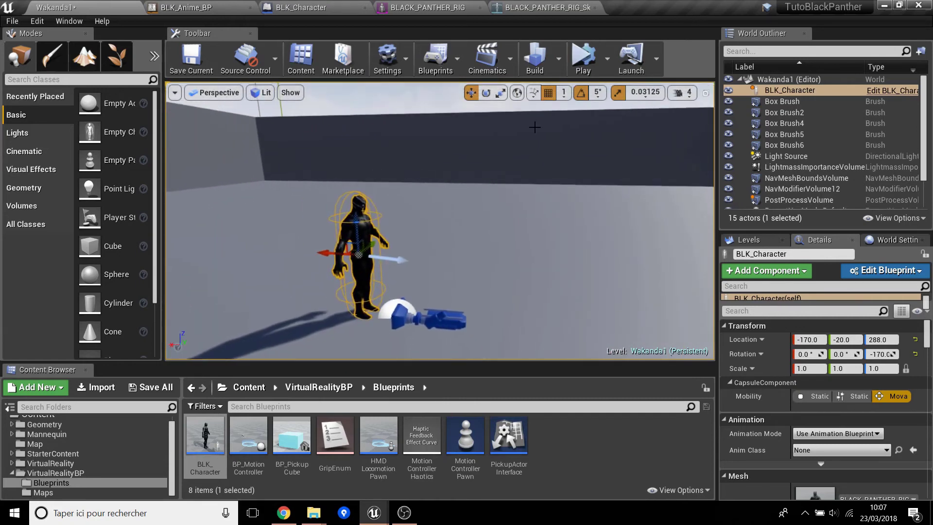
pyautogui.click(586, 71)
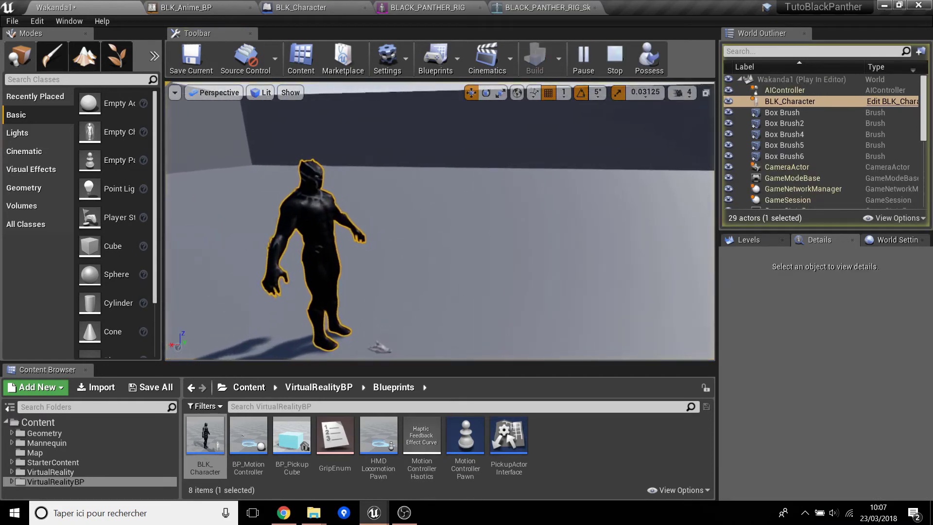
pyautogui.click(377, 350)
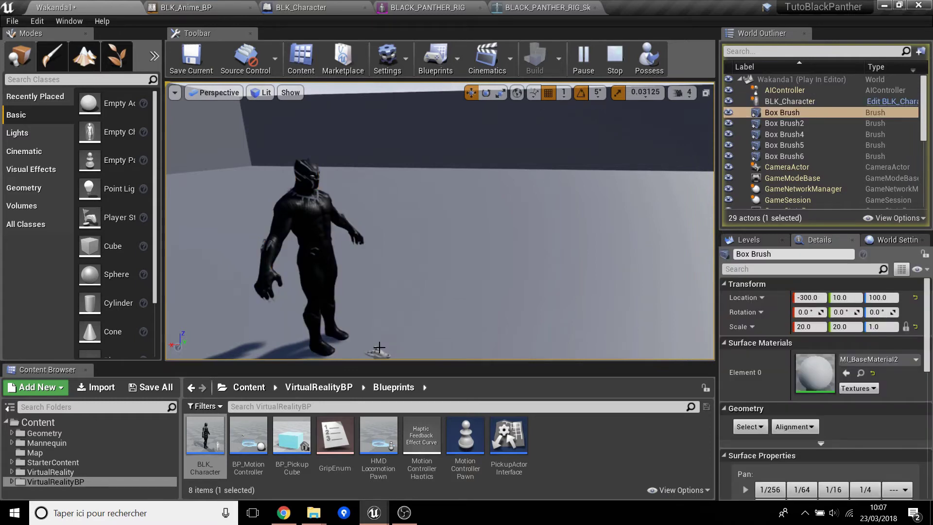
pyautogui.moveTo(373, 330); pyautogui.dragTo(368, 142)
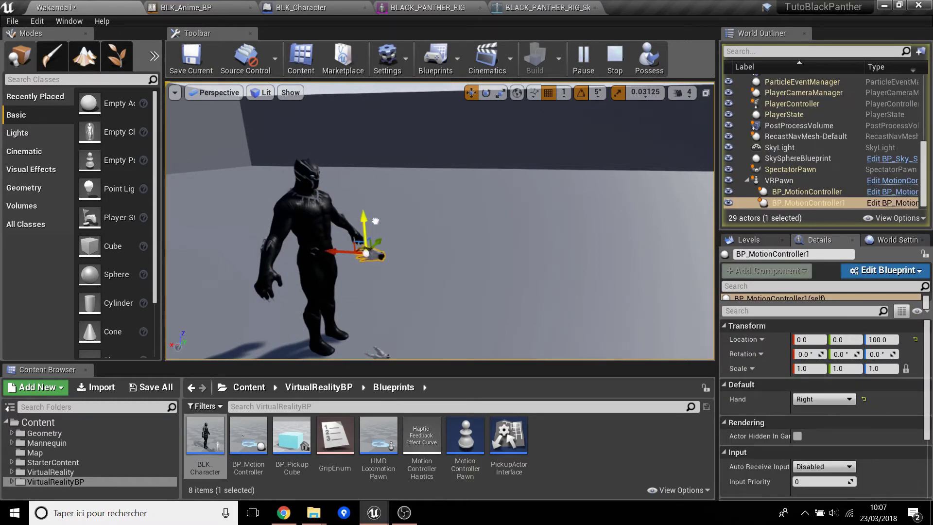
pyautogui.moveTo(329, 174)
pyautogui.mouseDown()
pyautogui.moveTo(349, 212)
pyautogui.moveTo(306, 266)
pyautogui.mouseUp()
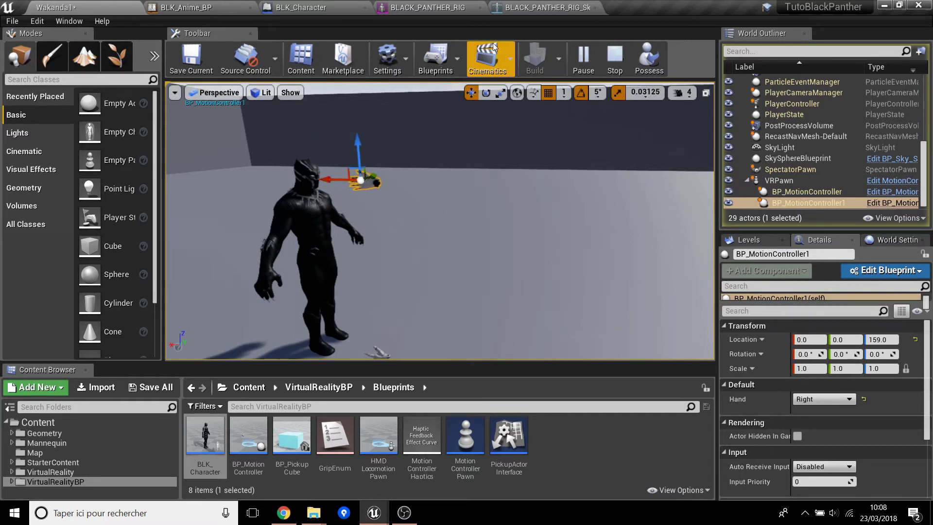
pyautogui.click(612, 54)
# Switch to the BLK_Anime_BP animation blueprint and open its Event Graph
pyautogui.click(301, 7)
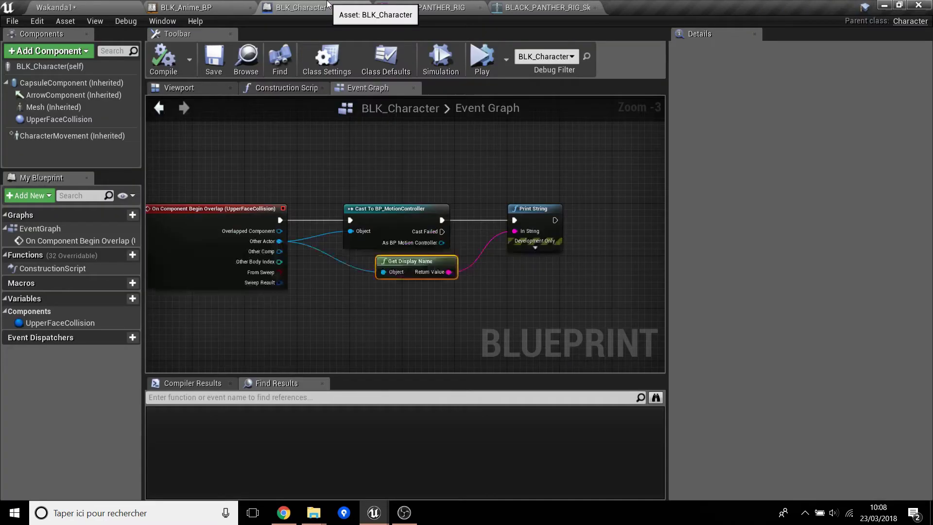
pyautogui.scroll(-4, 471, 157)
pyautogui.scroll(2, 483, 151)
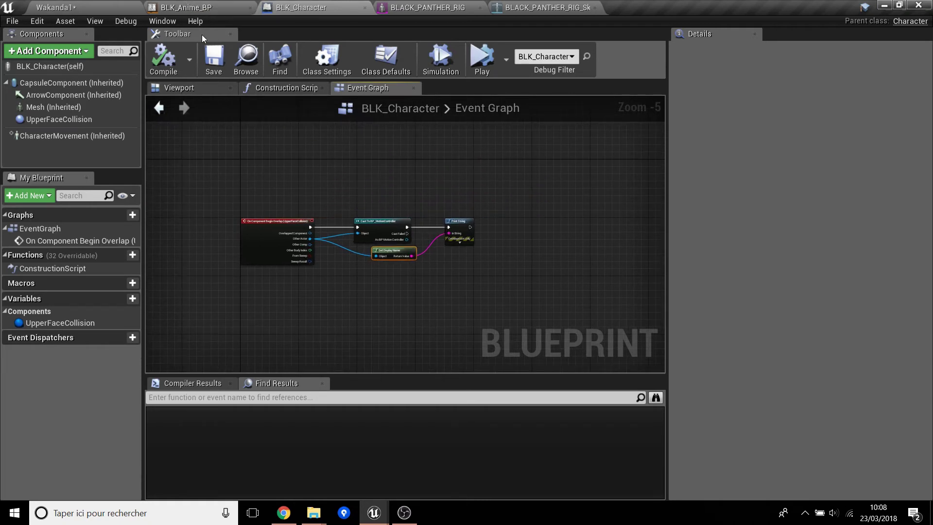
pyautogui.click(197, 9)
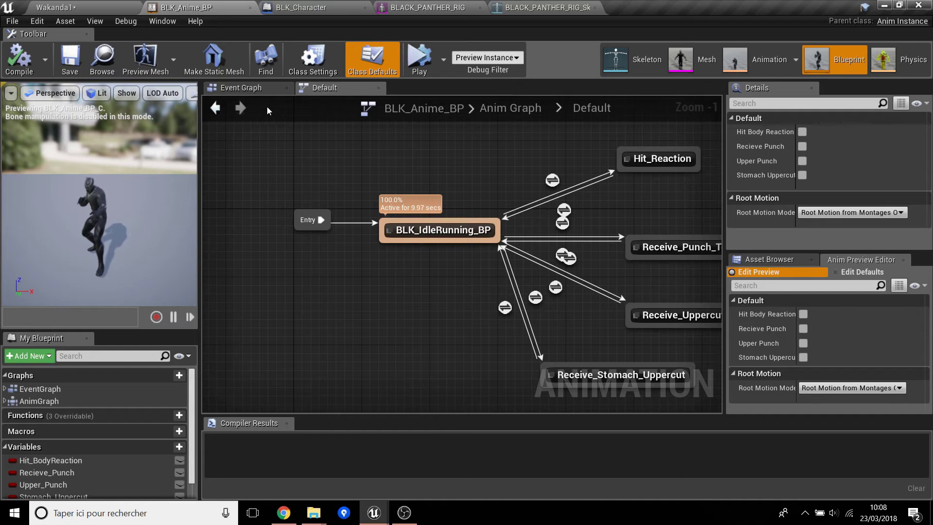
pyautogui.click(256, 92)
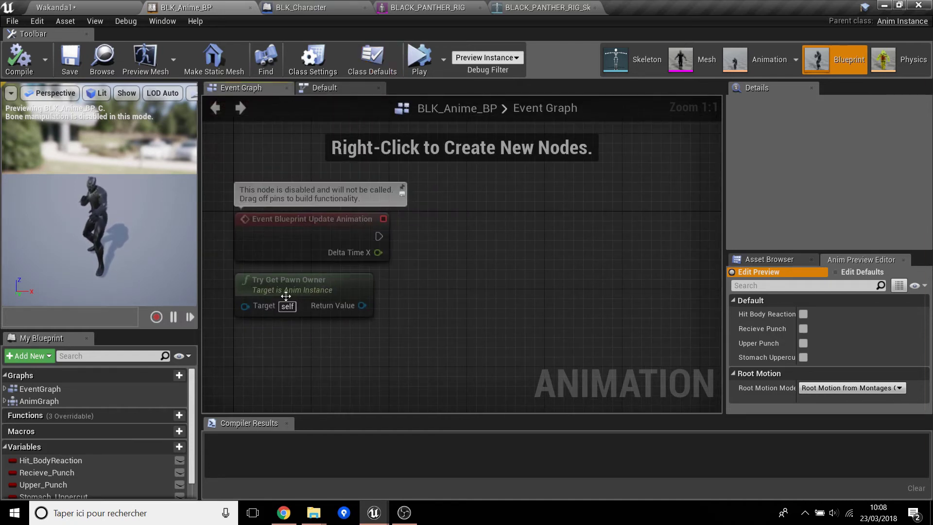
pyautogui.moveTo(382, 323); pyautogui.dragTo(445, 317, button='right')
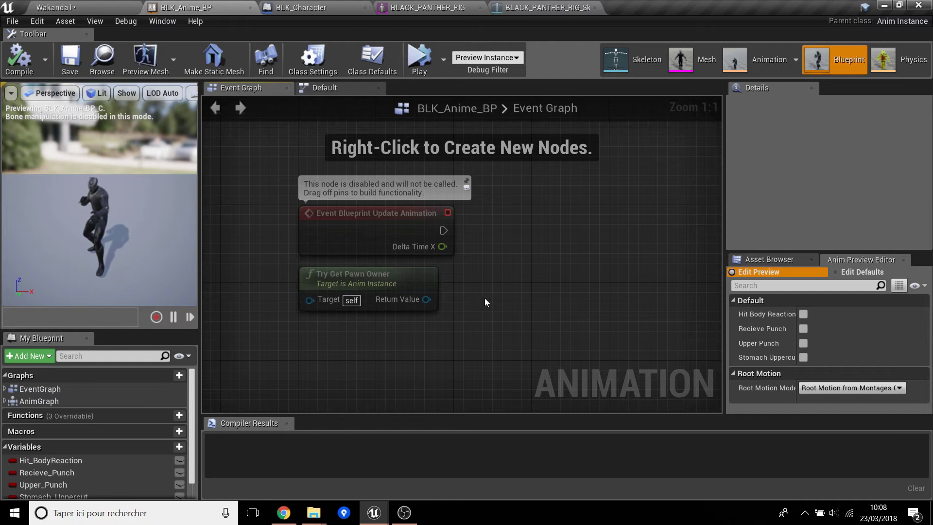
pyautogui.moveTo(409, 287); pyautogui.dragTo(358, 289, button='right')
# Add Cast To BLK_Character after Event Blueprint Update Animation, with Try Get Pawn Owner as Object
pyautogui.moveTo(391, 233); pyautogui.dragTo(456, 244)
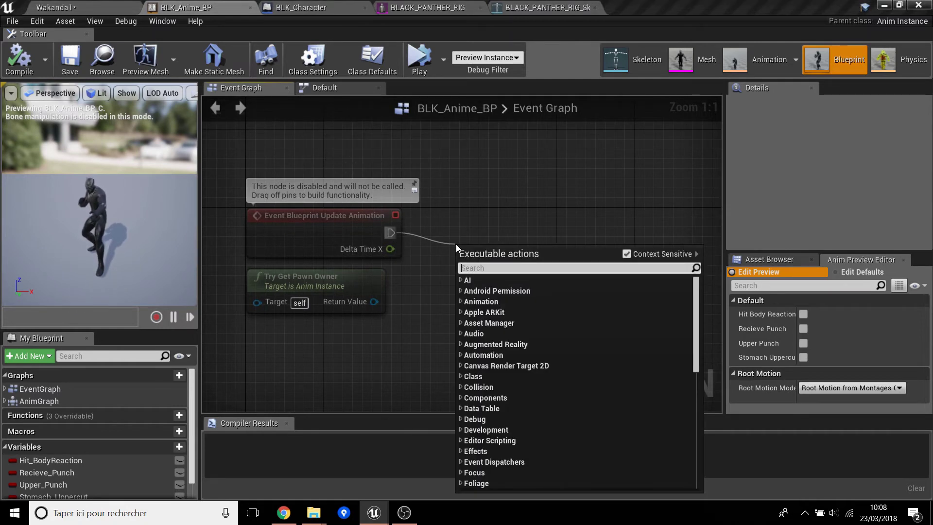
pyautogui.write('casy')
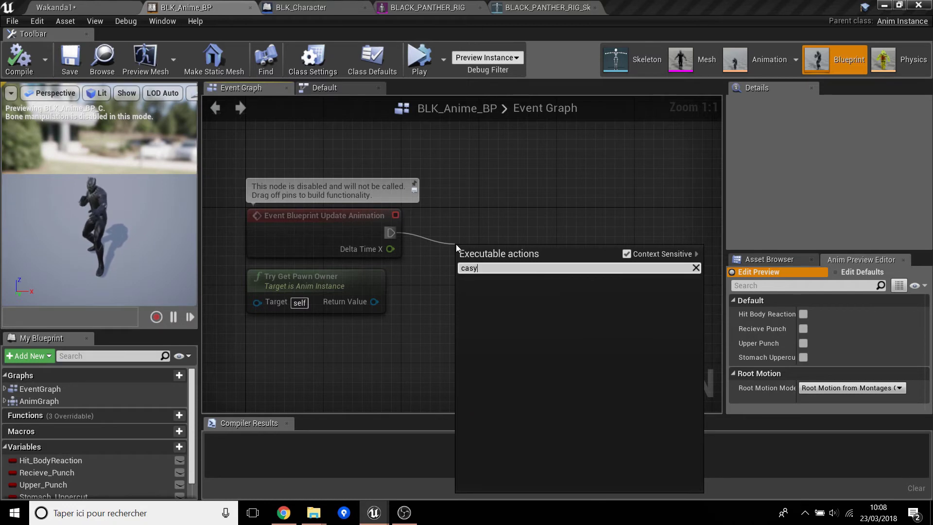
pyautogui.press('BackSpace')
pyautogui.write('t ')
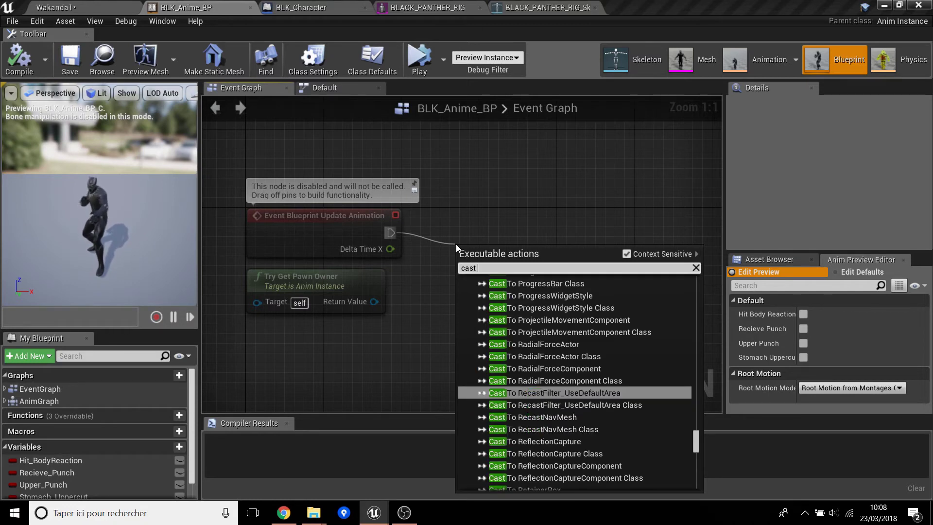
pyautogui.write('blk')
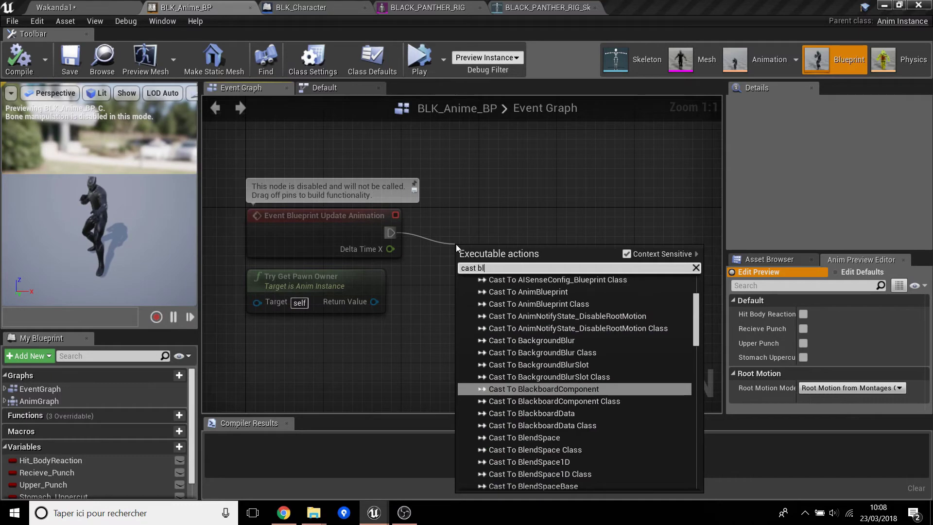
pyautogui.press('Down')
pyautogui.press('Down')
pyautogui.press('Down')
pyautogui.press('Up')
pyautogui.press('Return')
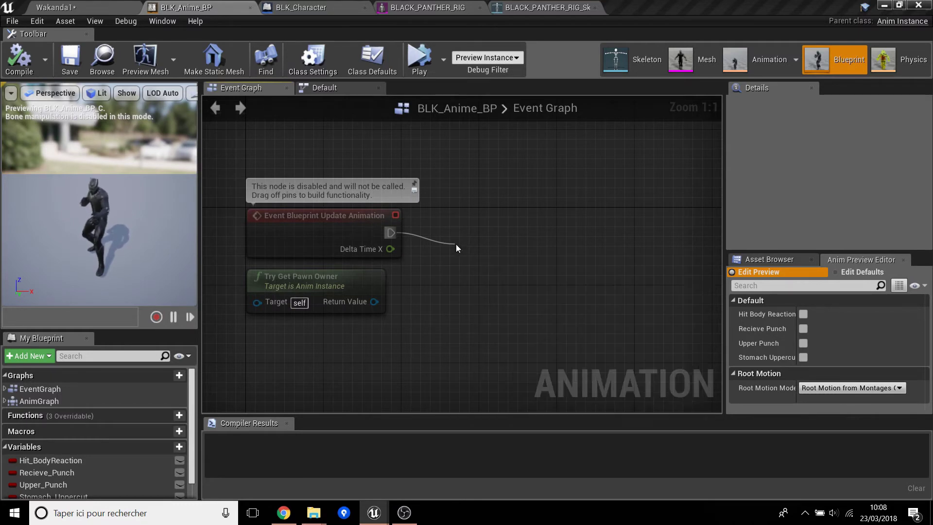
pyautogui.moveTo(493, 263); pyautogui.dragTo(503, 243)
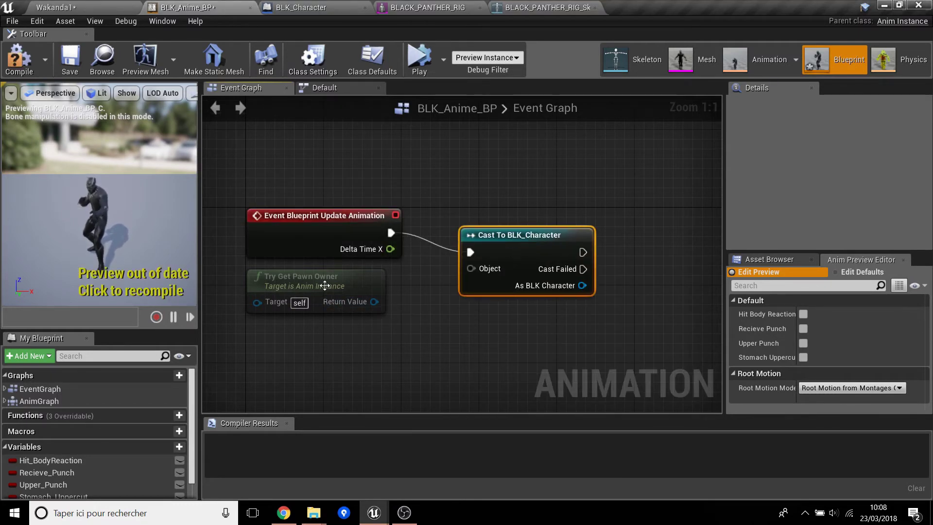
pyautogui.moveTo(374, 302)
pyautogui.mouseDown()
pyautogui.moveTo(394, 303)
pyautogui.moveTo(470, 269)
pyautogui.mouseUp()
pyautogui.moveTo(468, 348); pyautogui.dragTo(386, 366, button='right')
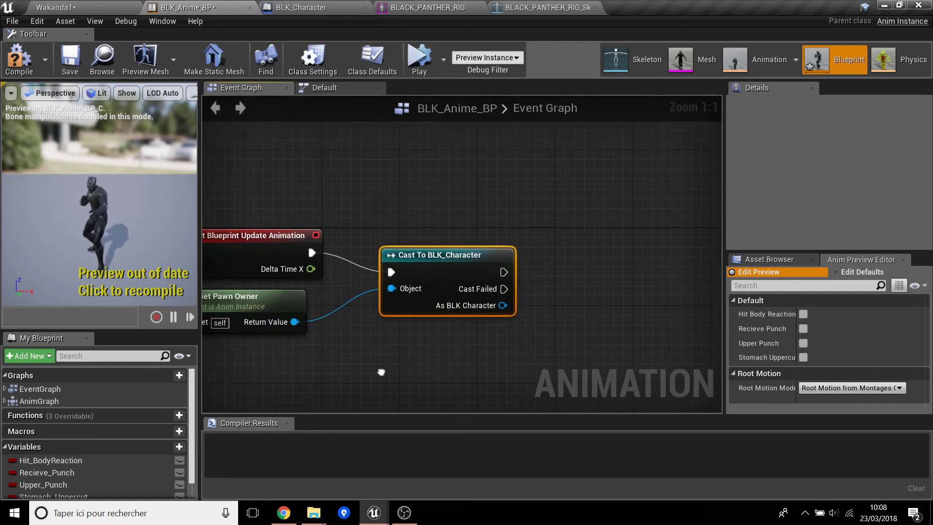
pyautogui.press('q')
pyautogui.moveTo(440, 246); pyautogui.dragTo(366, 243, button='right')
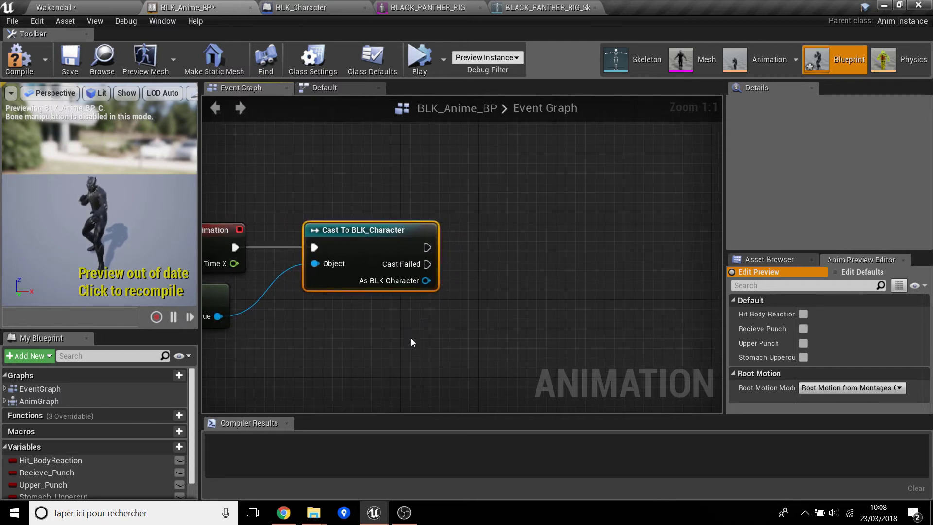
# Promote the cast's As BLK Character output to a variable named BLK Character
pyautogui.rightClick(426, 281)
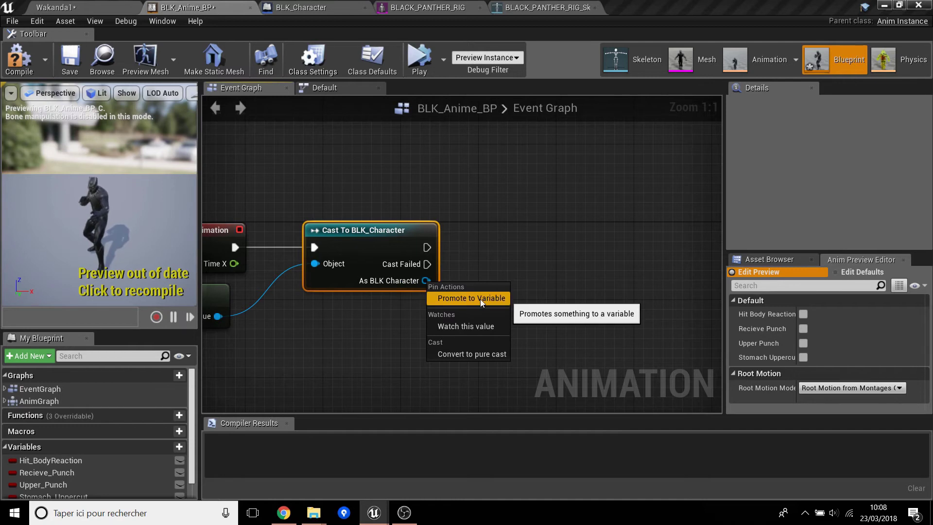
pyautogui.click(481, 299)
pyautogui.moveTo(590, 242); pyautogui.dragTo(573, 242)
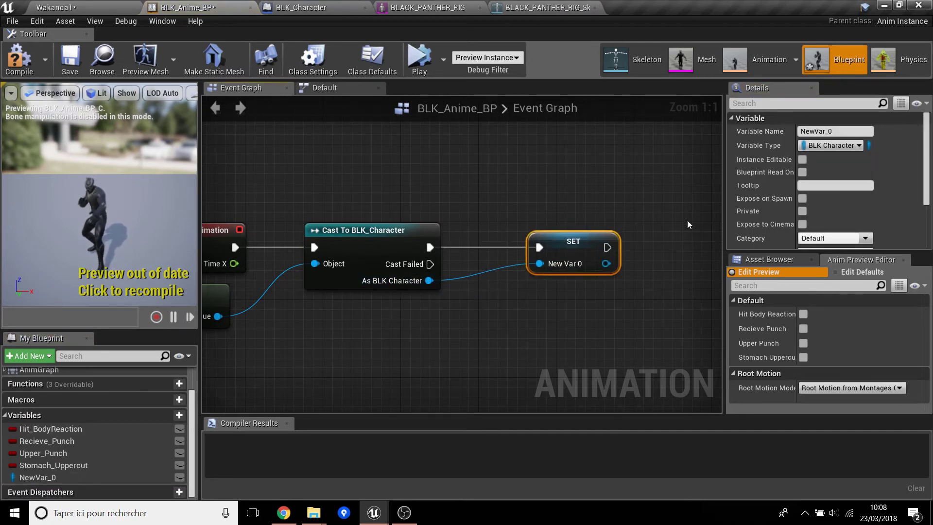
pyautogui.click(848, 135)
pyautogui.write('BLK Character')
pyautogui.press('Return')
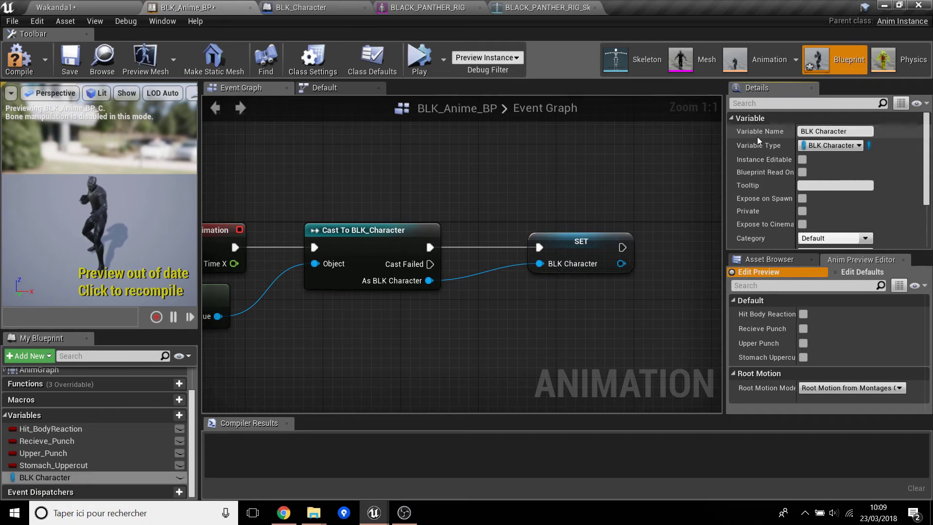
pyautogui.scroll(-1, 589, 319)
pyautogui.scroll(-1, 610, 283)
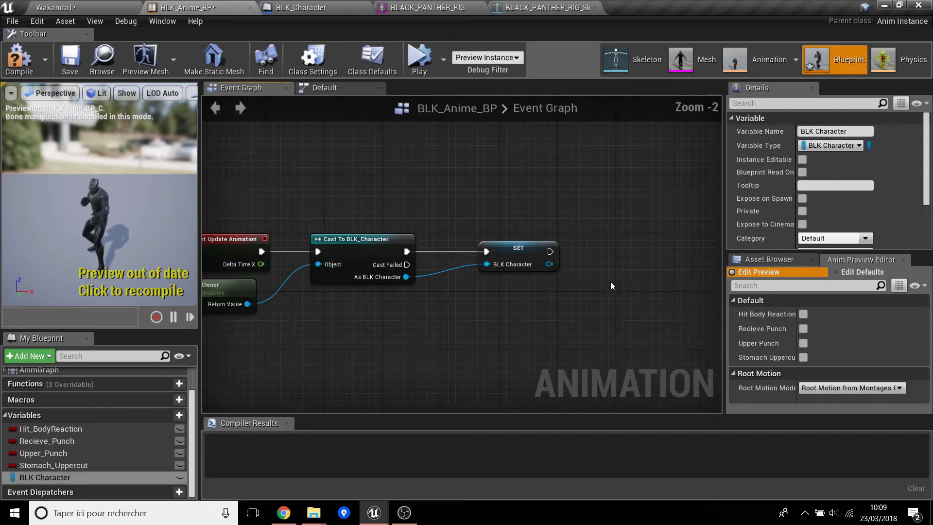
# Add a Branch node after the SET BLK Character node and lay out the chain
pyautogui.moveTo(548, 250); pyautogui.dragTo(585, 252)
pyautogui.write('brancgh')
pyautogui.press('BackSpace')
pyautogui.press('BackSpace')
pyautogui.write('h')
pyautogui.press('Return')
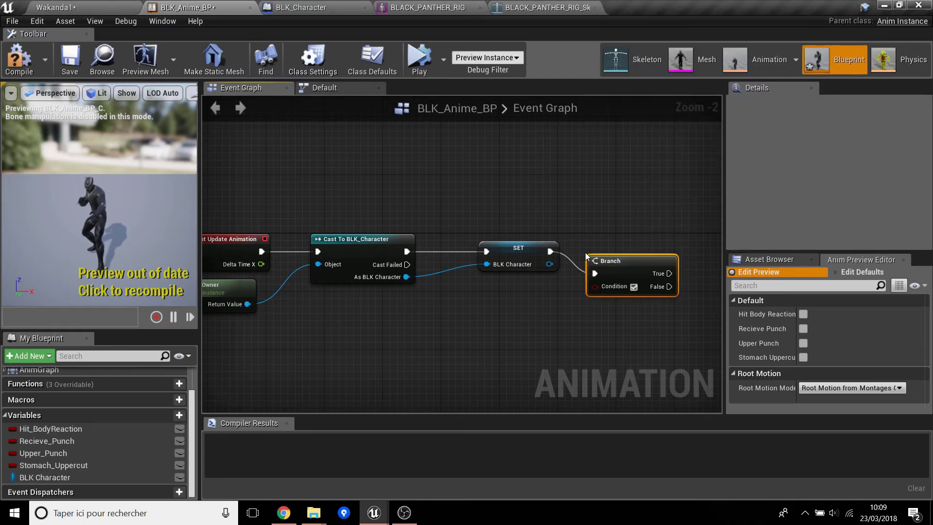
pyautogui.moveTo(618, 265); pyautogui.dragTo(639, 244)
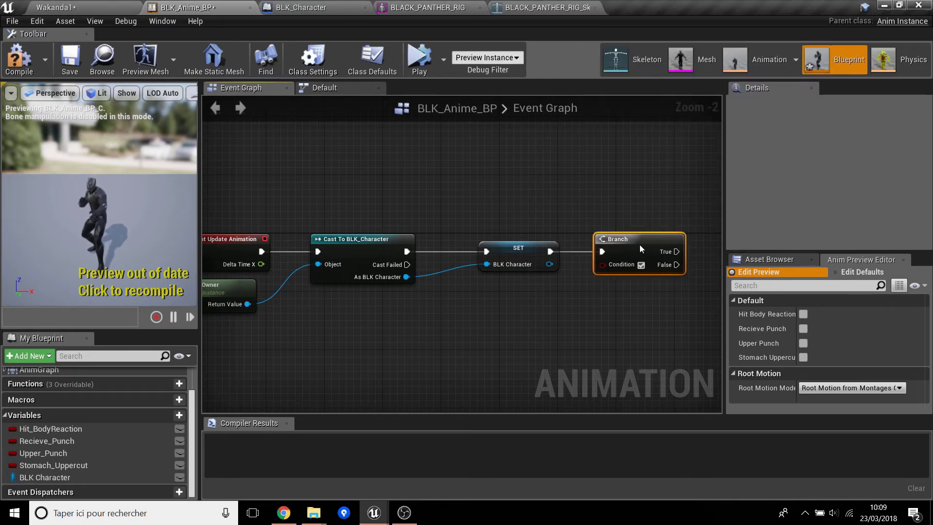
pyautogui.scroll(2, 616, 295)
pyautogui.moveTo(618, 296); pyautogui.dragTo(564, 298, button='right')
pyautogui.scroll(-2, 563, 298)
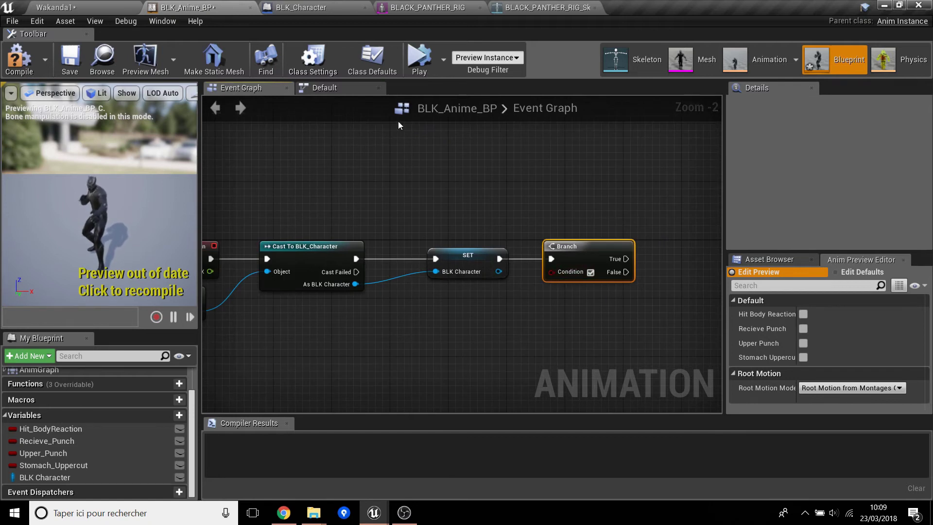
pyautogui.click(336, 7)
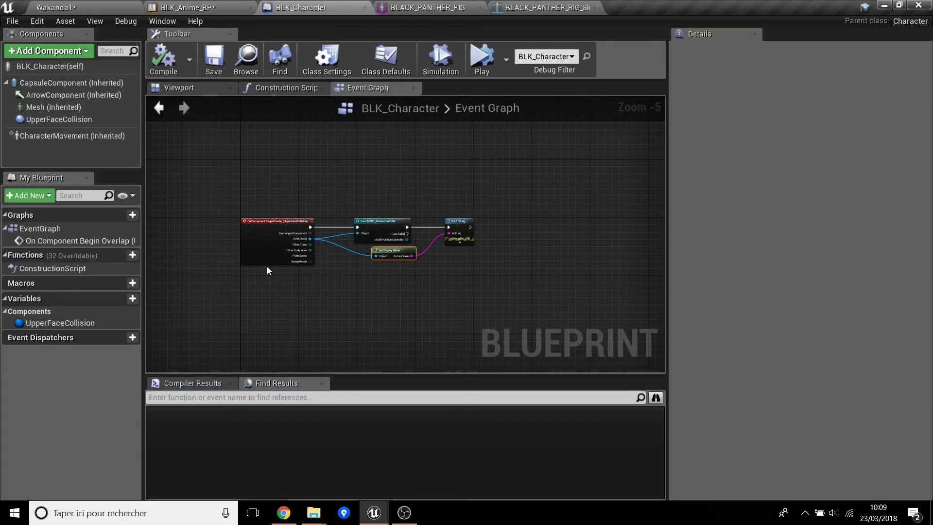
# Add a Boolean variable named Upper to BLK_Character, categorized as Recieve Punch
pyautogui.scroll(2, 296, 243)
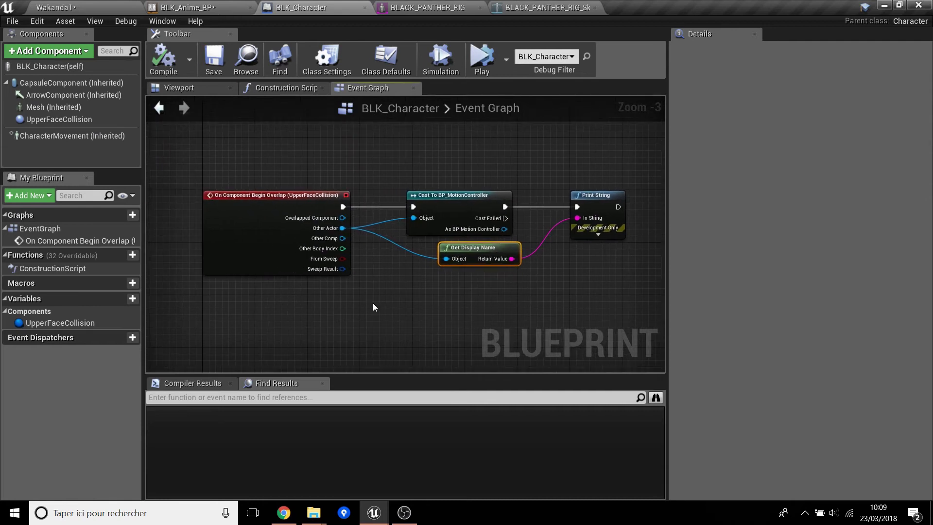
pyautogui.scroll(-2, 375, 308)
pyautogui.scroll(1, 504, 243)
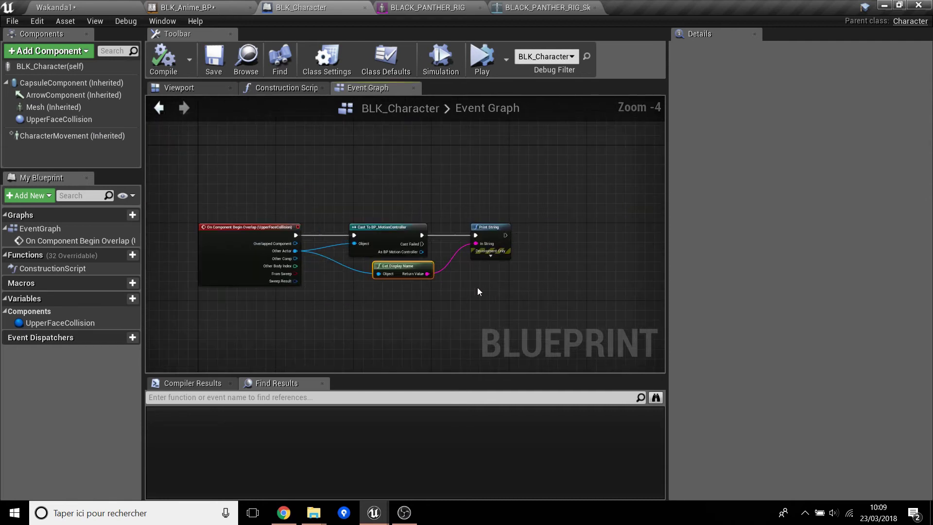
pyautogui.scroll(1, 479, 292)
pyautogui.scroll(-1, 476, 279)
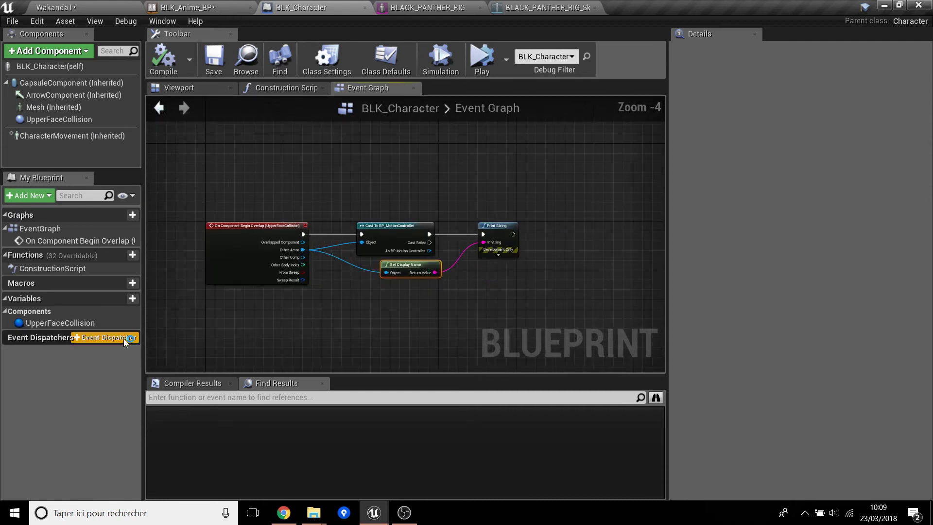
pyautogui.click(130, 300)
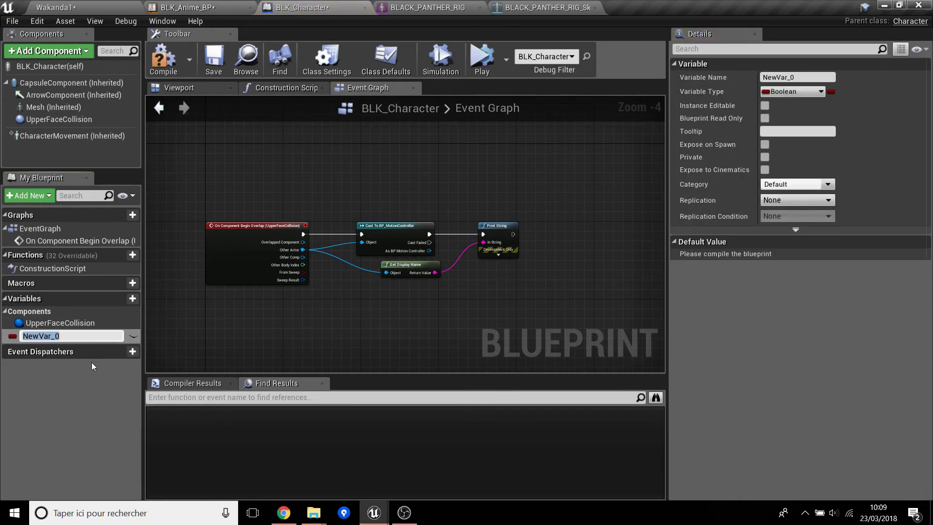
pyautogui.write('Upper')
pyautogui.press('Return')
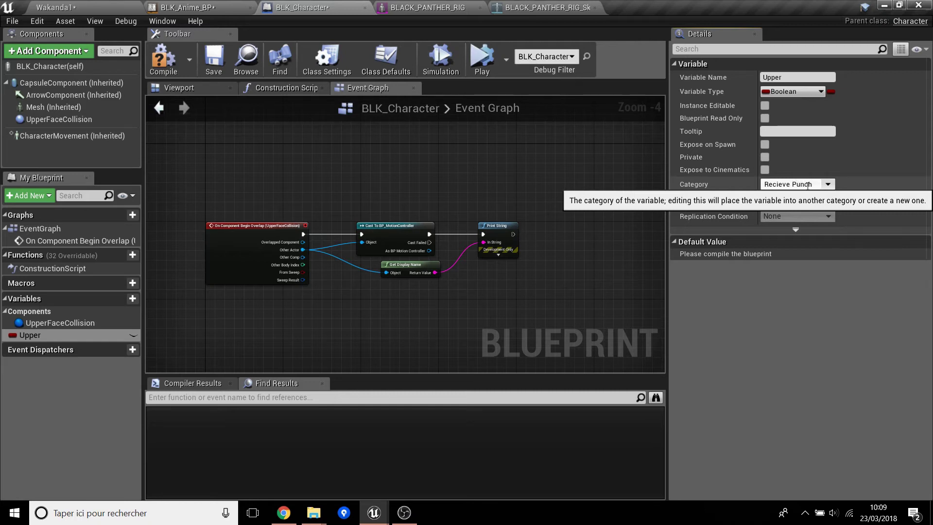
pyautogui.press('Return')
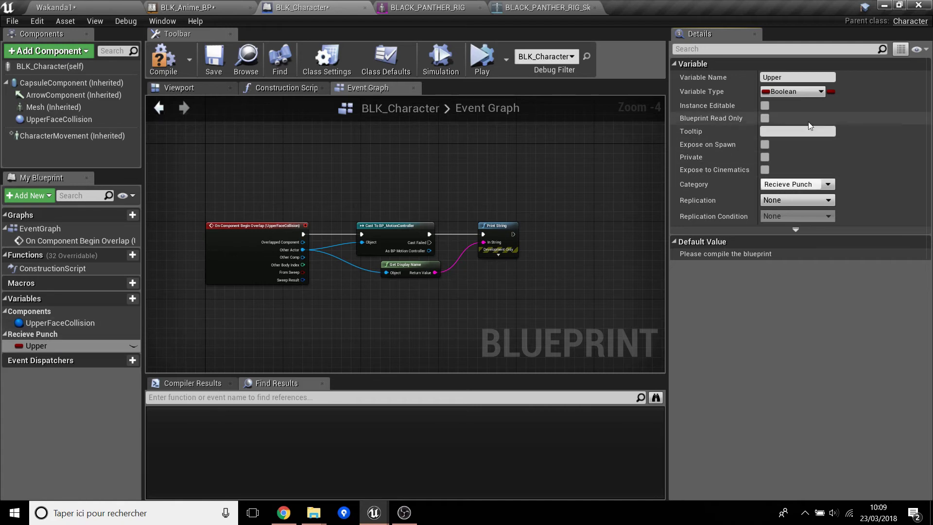
# Place a SET Upper node and connect Print String's execution output to it
pyautogui.moveTo(56, 346); pyautogui.dragTo(552, 241)
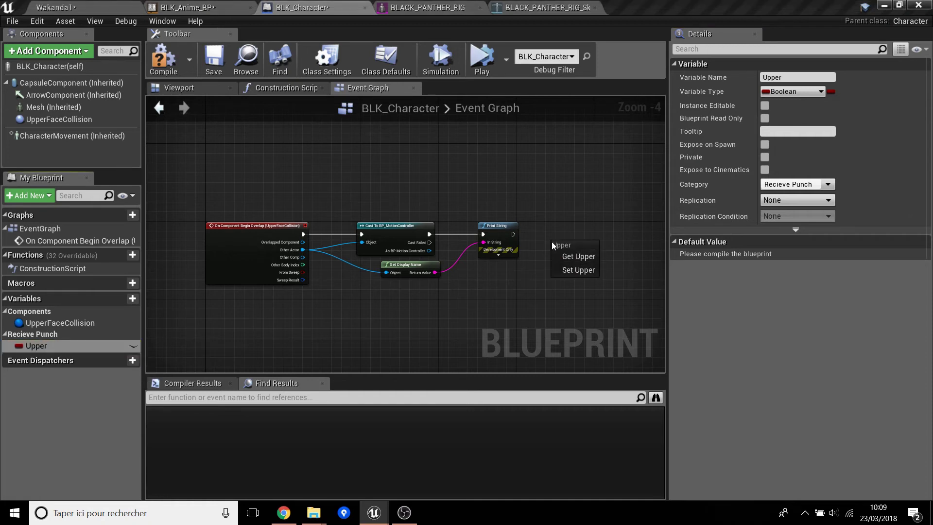
pyautogui.click(568, 268)
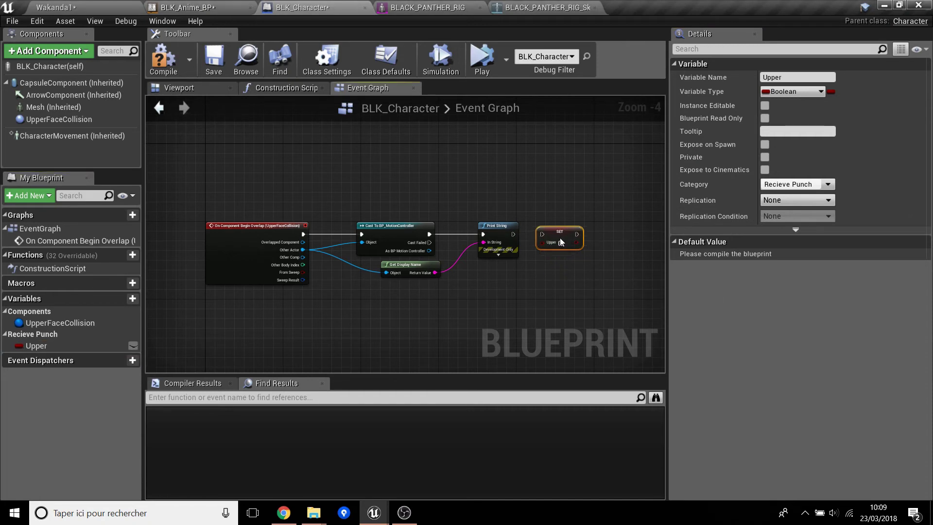
pyautogui.moveTo(512, 234); pyautogui.dragTo(542, 234)
pyautogui.scroll(2, 549, 256)
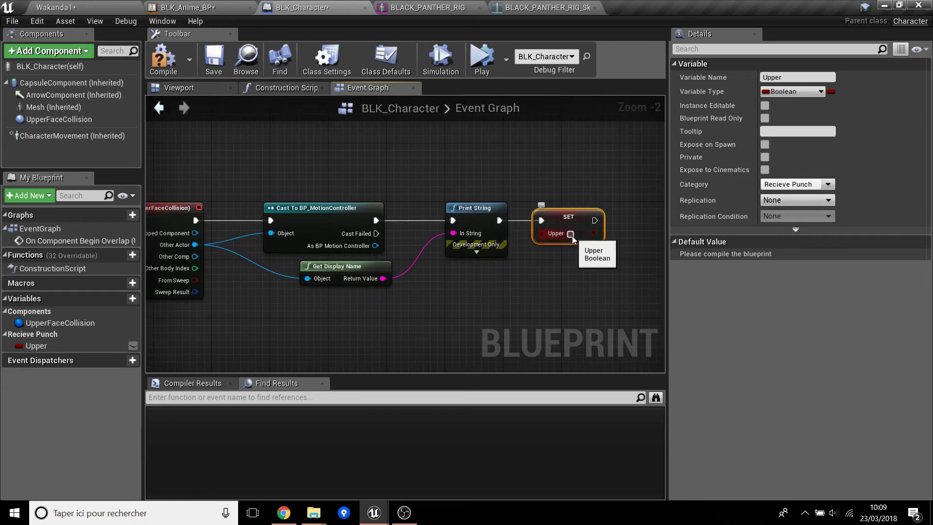
pyautogui.scroll(-2, 546, 290)
pyautogui.scroll(1, 546, 290)
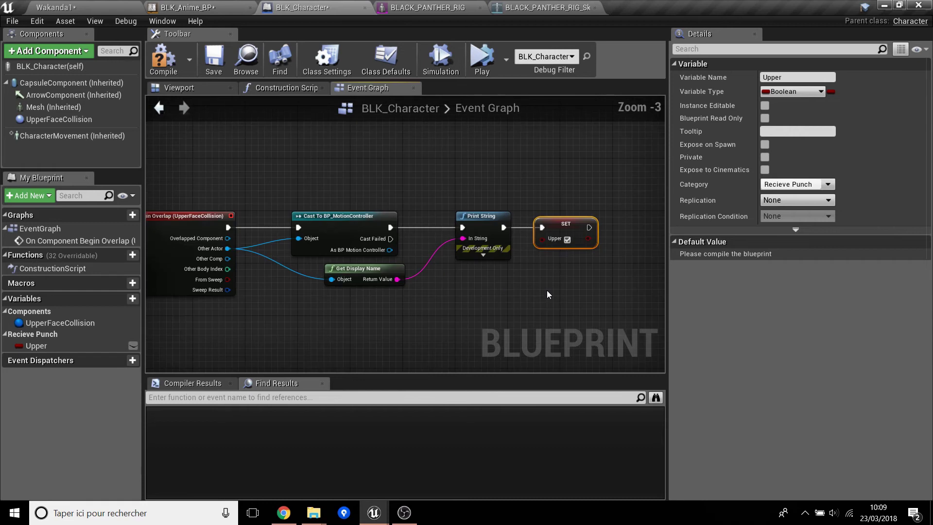
pyautogui.scroll(-2, 547, 290)
# Compile and save both BLK_Character and BLK_Anime_BP, then move the Branch node right
pyautogui.click(179, 72)
pyautogui.click(219, 67)
pyautogui.click(184, 7)
pyautogui.click(20, 58)
pyautogui.click(70, 60)
pyautogui.scroll(2, 535, 301)
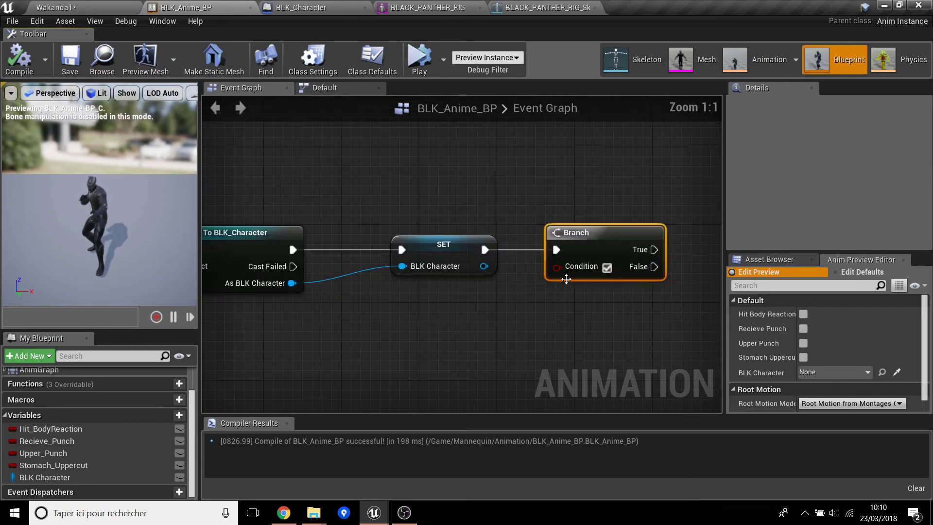
pyautogui.moveTo(534, 291); pyautogui.dragTo(413, 291, button='right')
pyautogui.moveTo(479, 228); pyautogui.dragTo(556, 233)
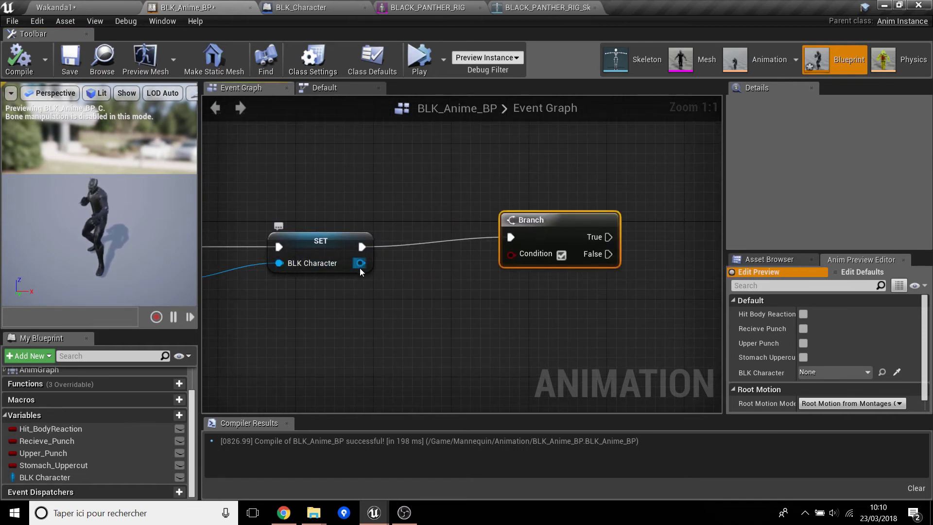
pyautogui.scroll(-2, 463, 272)
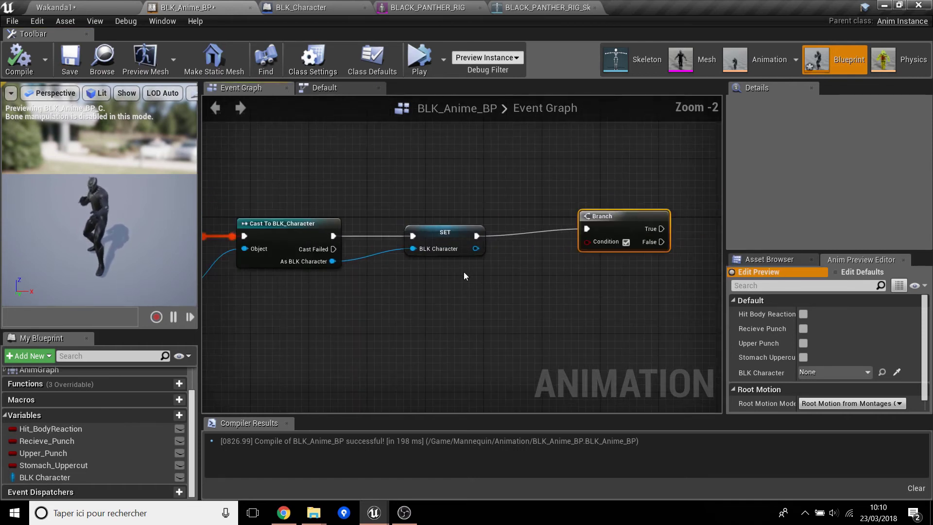
pyautogui.scroll(2, 108, 422)
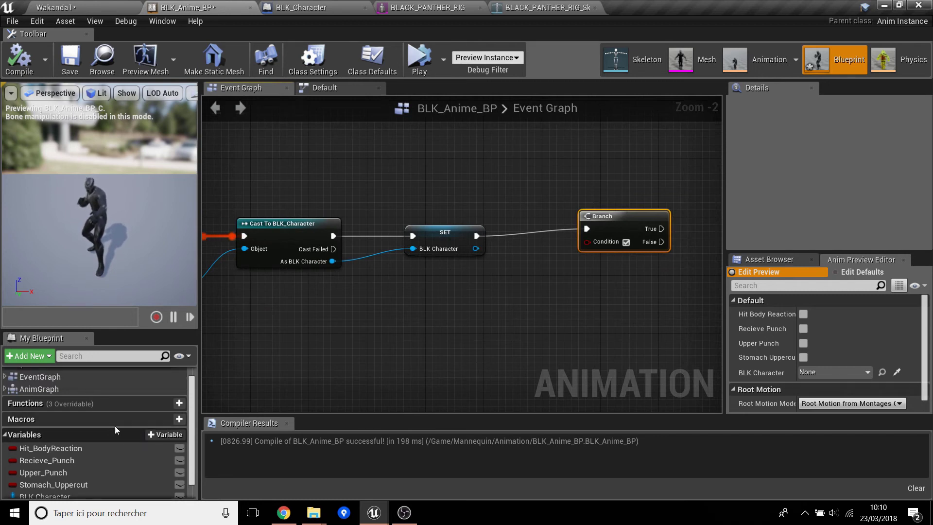
# Create a RestartAll function in BLK_Anime_BP and view its entry node
pyautogui.click(179, 403)
pyautogui.write('RestartAll')
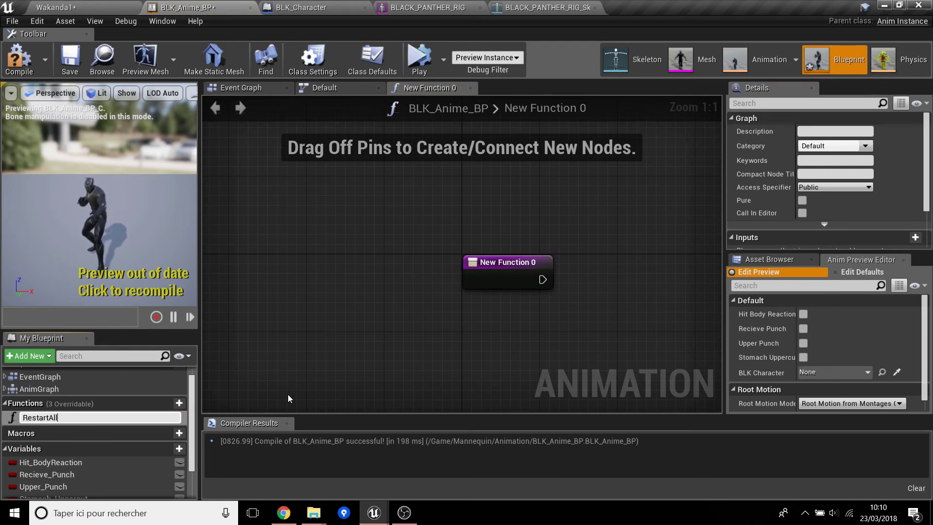
pyautogui.press('Return')
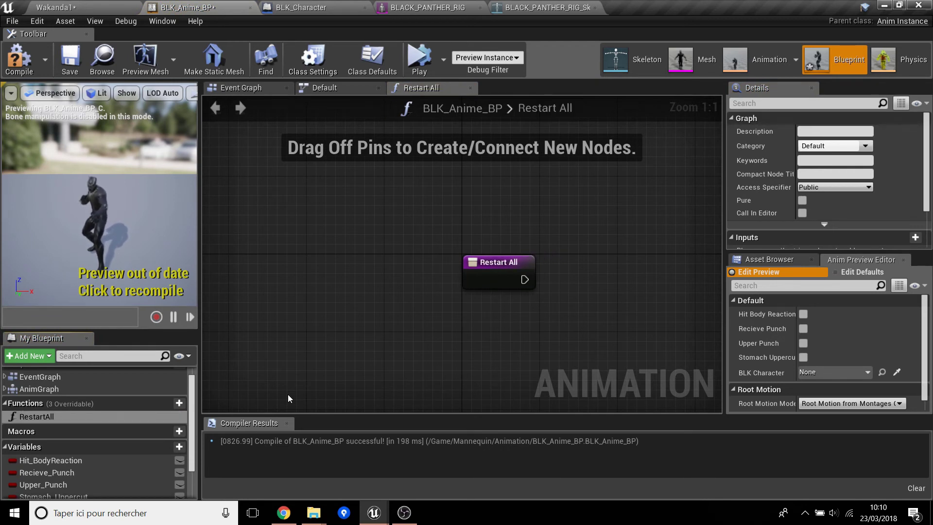
pyautogui.moveTo(563, 403); pyautogui.dragTo(360, 392, button='right')
pyautogui.scroll(-2, 362, 390)
pyautogui.scroll(2, 363, 390)
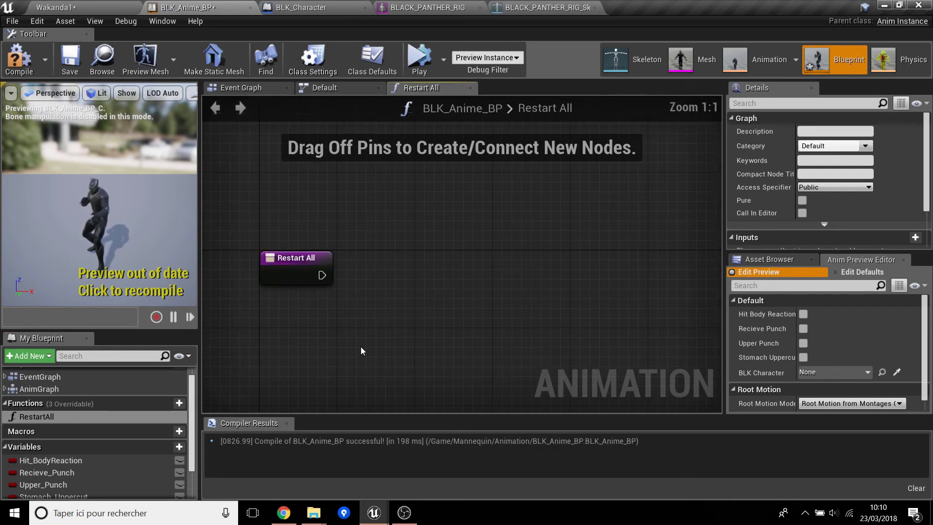
pyautogui.scroll(-2, 68, 464)
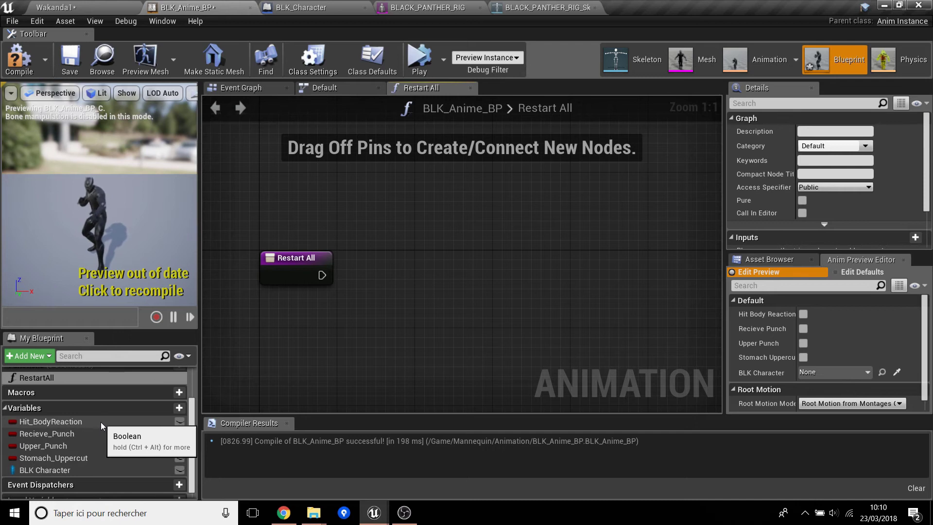
# Put Hit_BodyReaction into a newly typed Recieve variable category
pyautogui.click(97, 422)
pyautogui.click(90, 457)
pyautogui.click(92, 421)
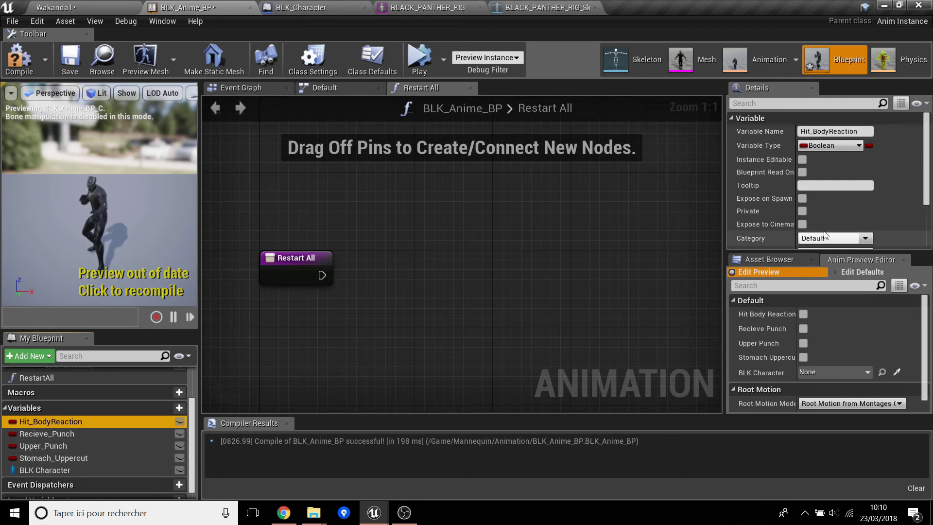
pyautogui.scroll(-2, 839, 220)
pyautogui.click(839, 200)
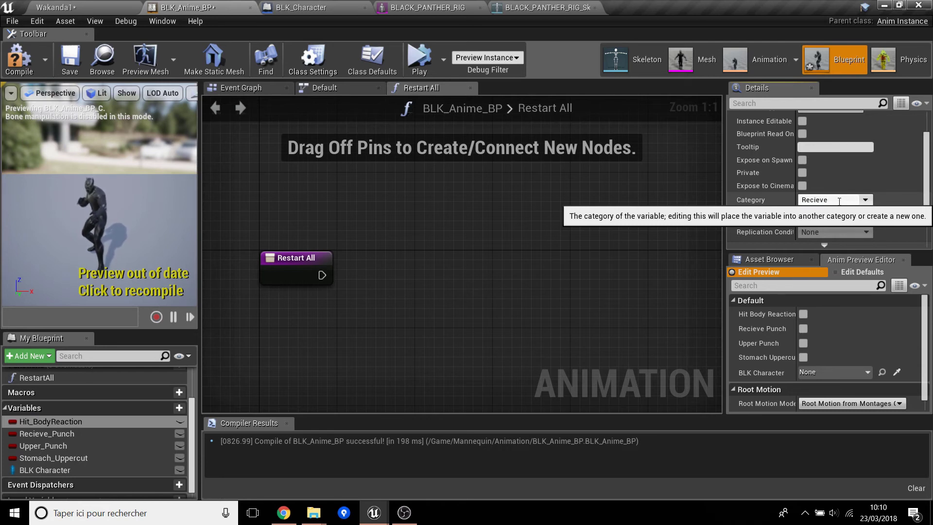
pyautogui.press('Return')
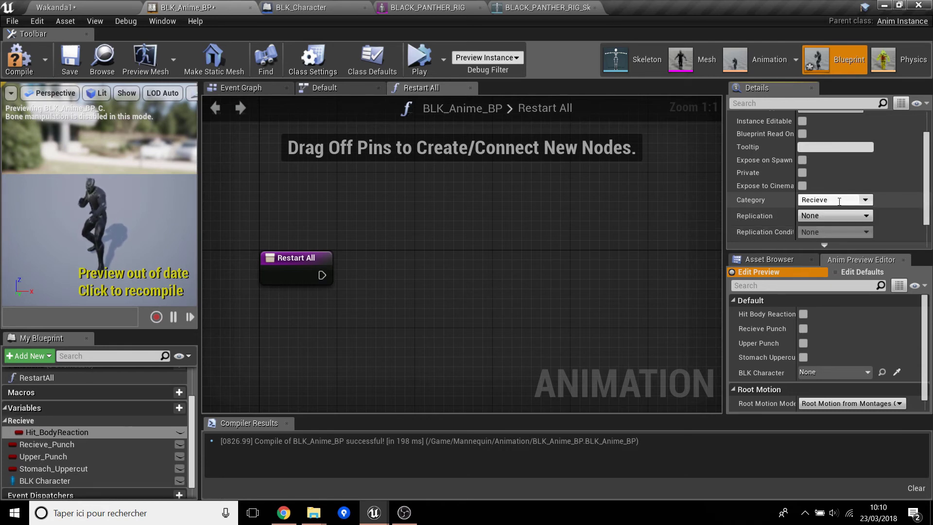
# Assign Recieve_Punch, Upper_Punch and Stomach_Uppercut to the same Recieve category
pyautogui.click(139, 443)
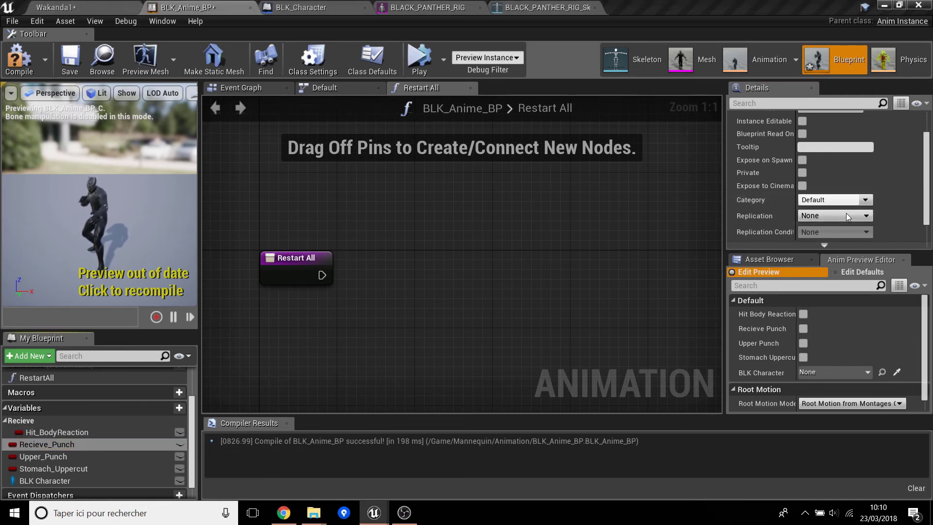
pyautogui.click(857, 203)
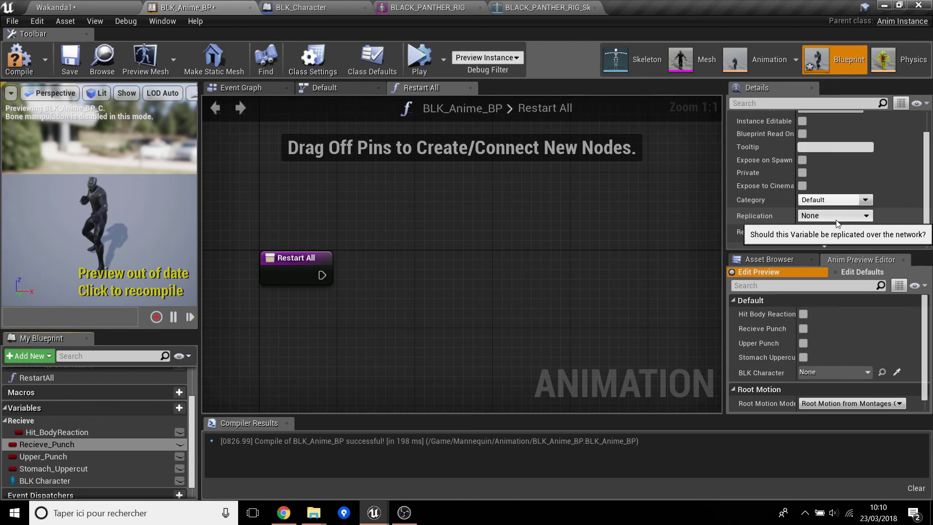
pyautogui.click(872, 201)
pyautogui.click(838, 217)
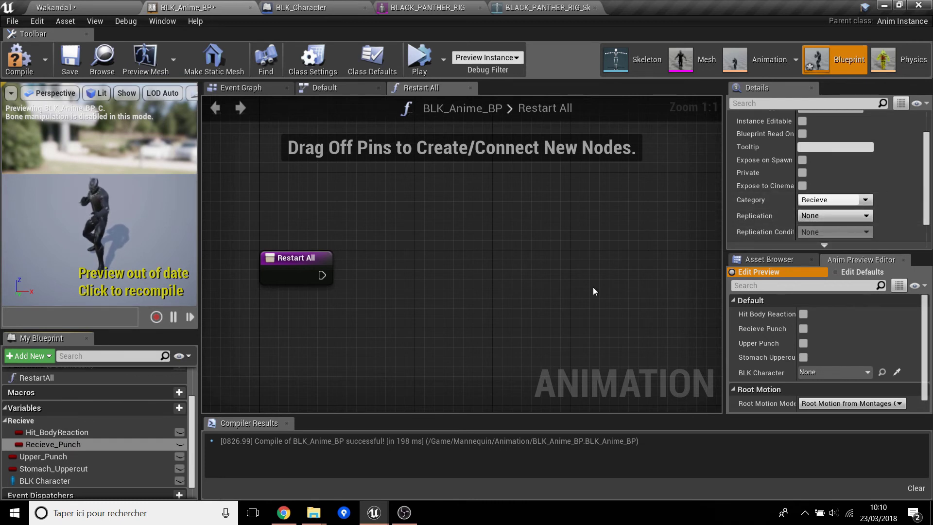
pyautogui.click(78, 455)
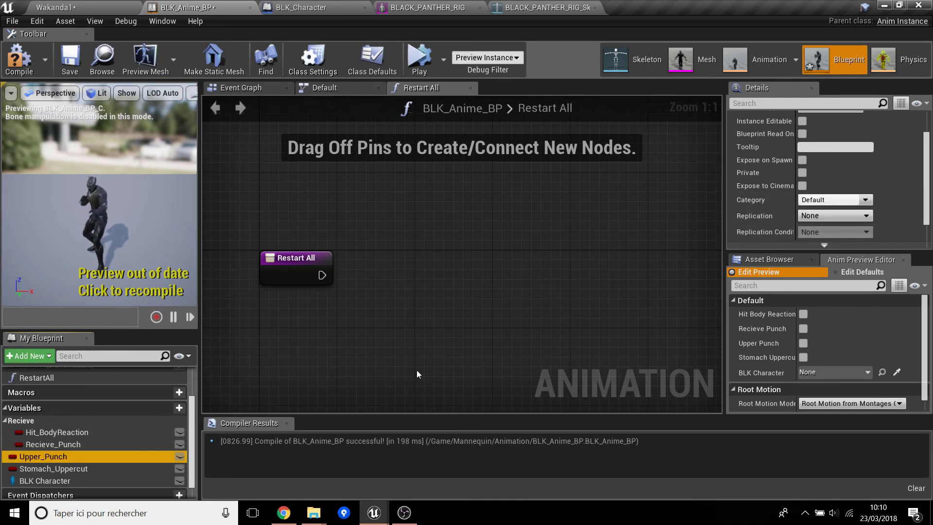
pyautogui.click(874, 201)
pyautogui.click(872, 201)
pyautogui.click(838, 217)
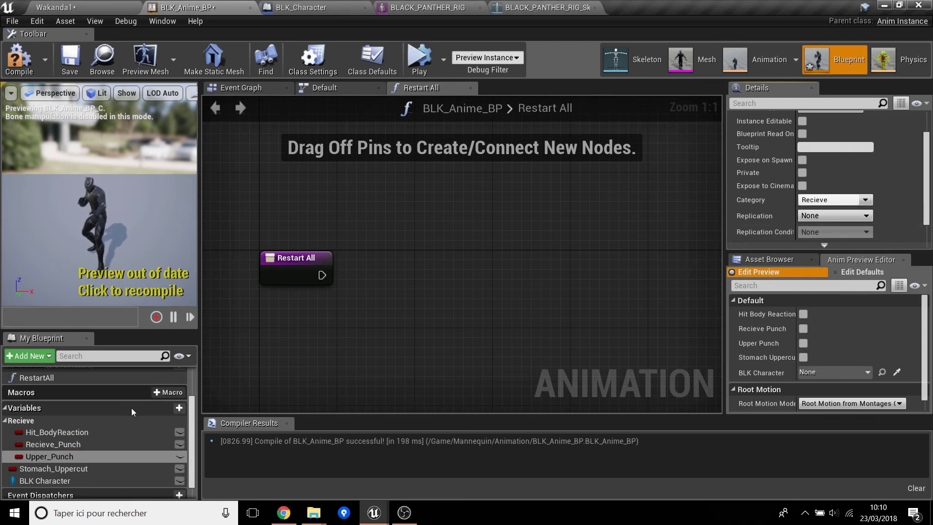
pyautogui.click(111, 467)
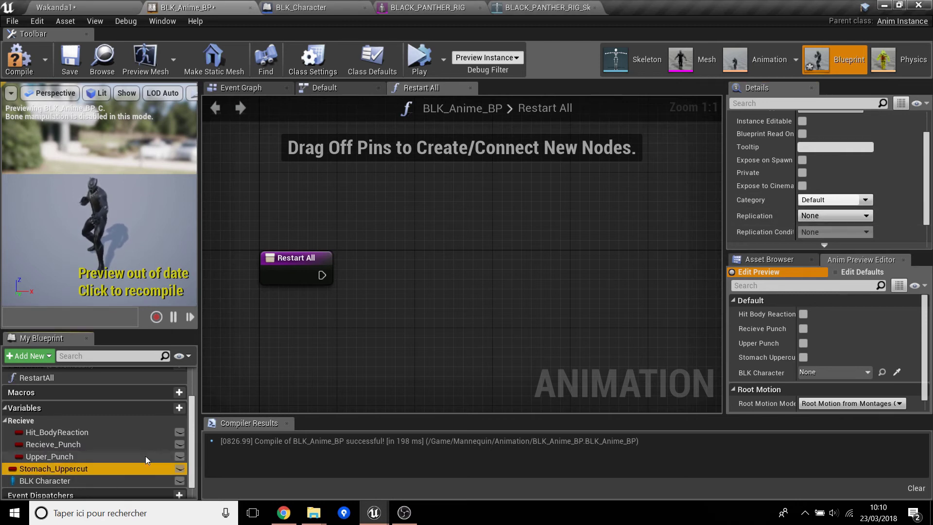
pyautogui.click(865, 200)
pyautogui.click(845, 218)
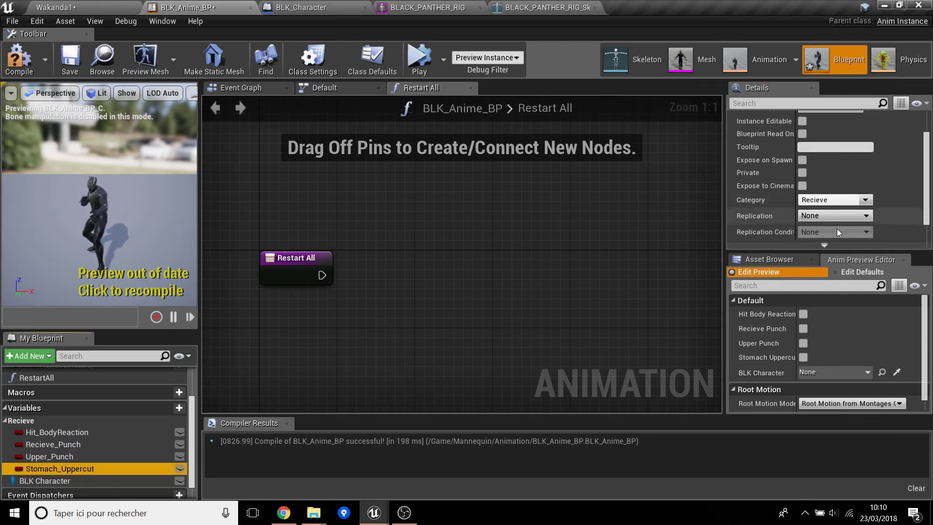
pyautogui.click(7, 426)
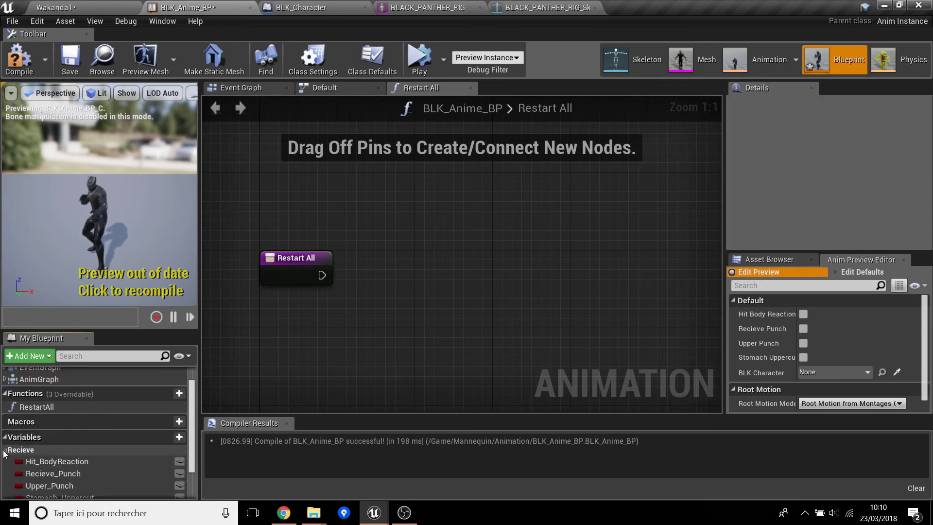
pyautogui.scroll(-2, 97, 433)
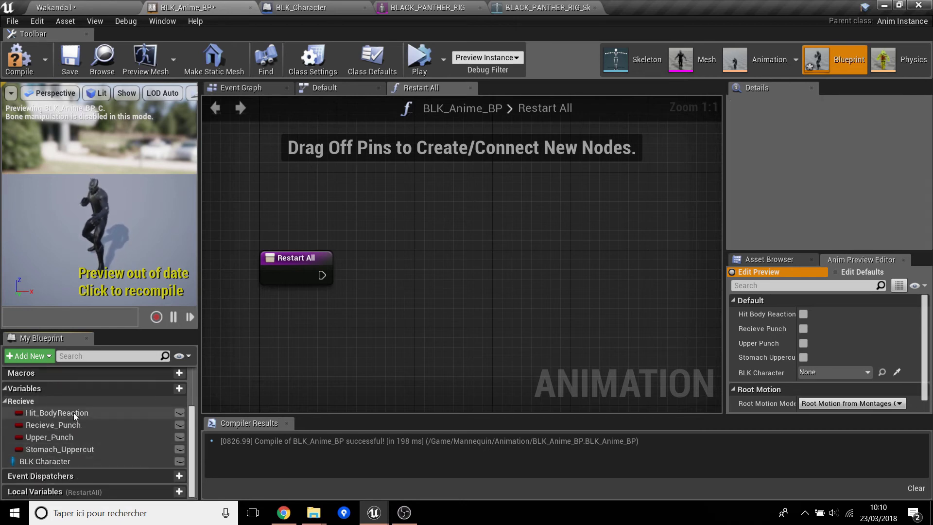
# Add SET nodes for Hit_BodyReaction and Recieve_Punch in the Restart All graph
pyautogui.moveTo(70, 413); pyautogui.dragTo(369, 271)
pyautogui.click(387, 298)
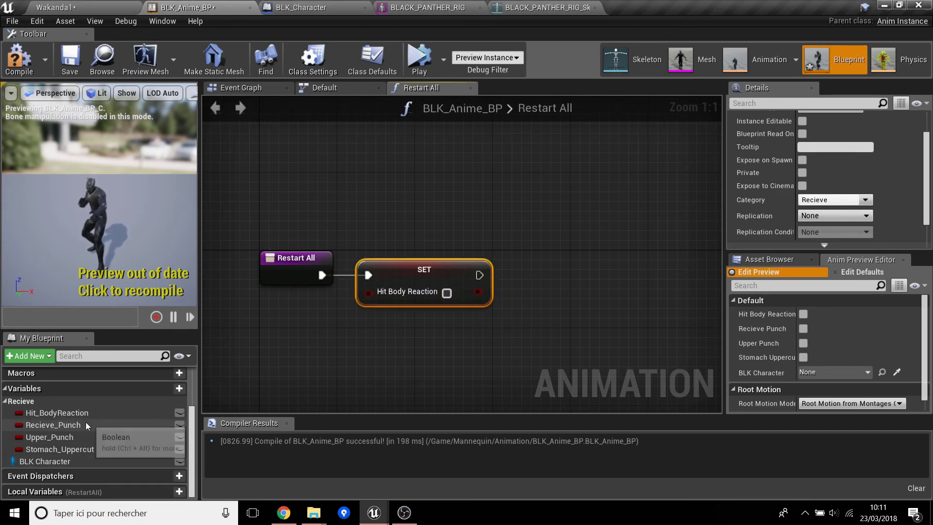
pyautogui.moveTo(86, 424); pyautogui.dragTo(227, 426)
pyautogui.moveTo(443, 372); pyautogui.dragTo(541, 275)
pyautogui.click(559, 313)
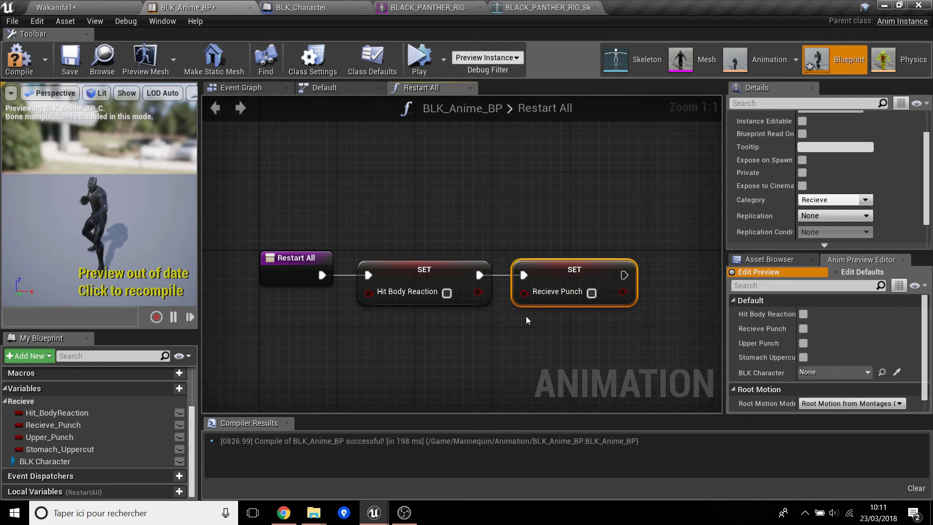
# Add an Upper_Punch setter and chain it after the Recieve_Punch setter
pyautogui.scroll(-2, 525, 319)
pyautogui.moveTo(525, 319); pyautogui.dragTo(371, 284, button='right')
pyautogui.moveTo(80, 437); pyautogui.dragTo(542, 256)
pyautogui.click(535, 283)
pyautogui.moveTo(445, 250); pyautogui.dragTo(508, 250)
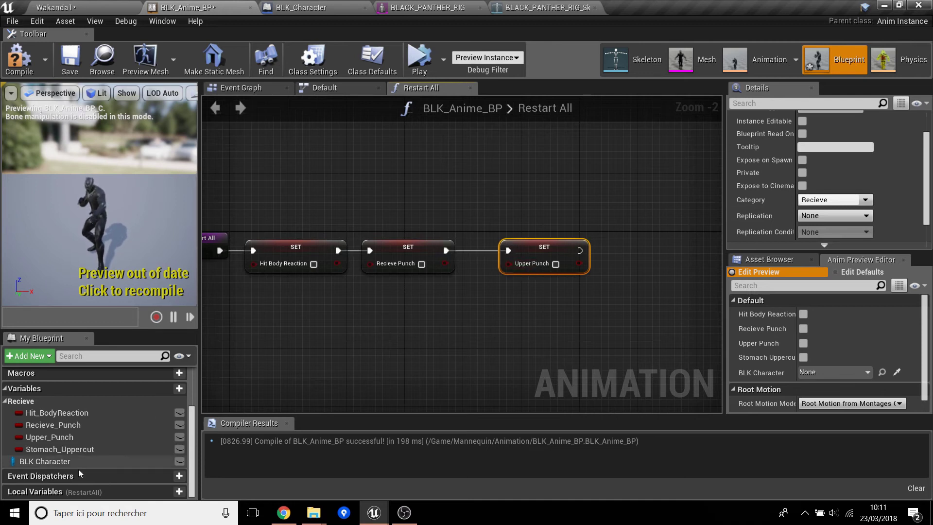
# Add a Stomach_Uppercut setter chained after Upper_Punch, completing the false-setting chain
pyautogui.moveTo(80, 449); pyautogui.dragTo(616, 302)
pyautogui.click(642, 327)
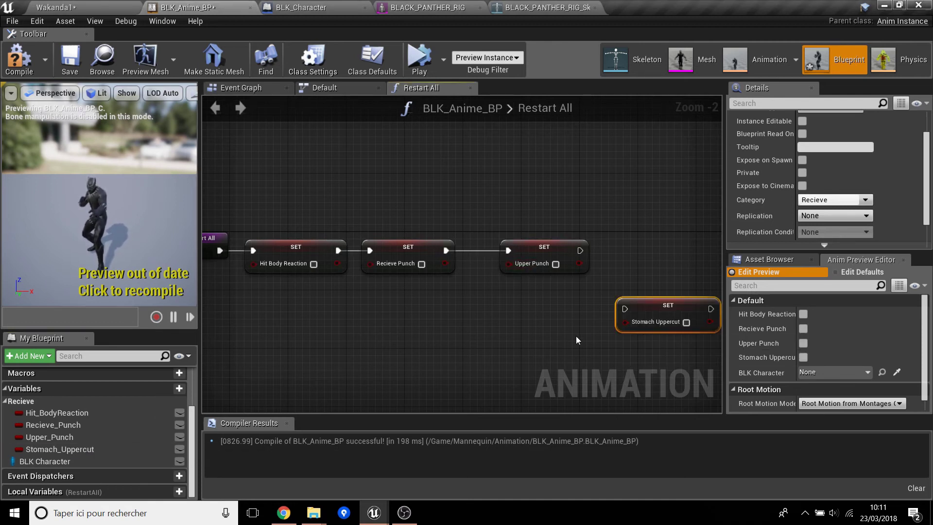
pyautogui.moveTo(575, 337); pyautogui.dragTo(379, 356, button='right')
pyautogui.moveTo(459, 330); pyautogui.dragTo(447, 273)
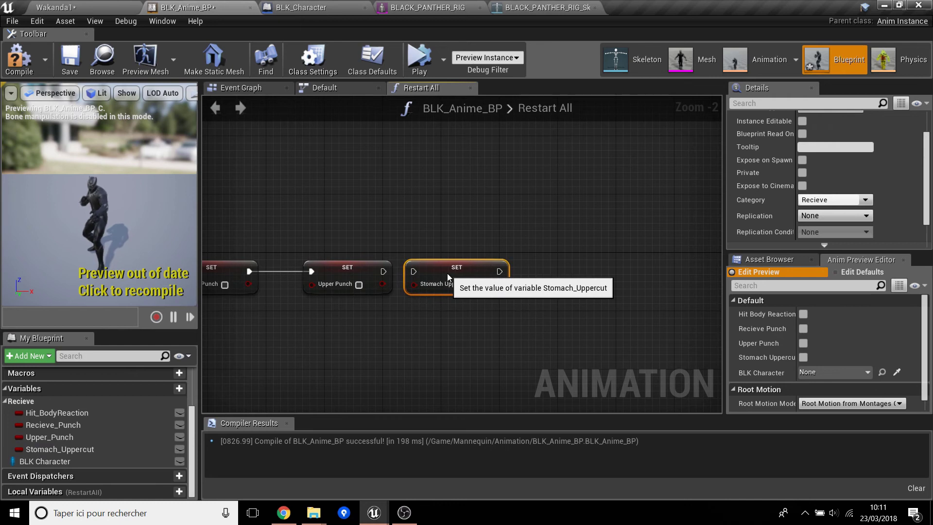
pyautogui.moveTo(384, 271); pyautogui.dragTo(391, 272)
pyautogui.scroll(-3, 466, 296)
pyautogui.moveTo(371, 301); pyautogui.dragTo(424, 294, button='right')
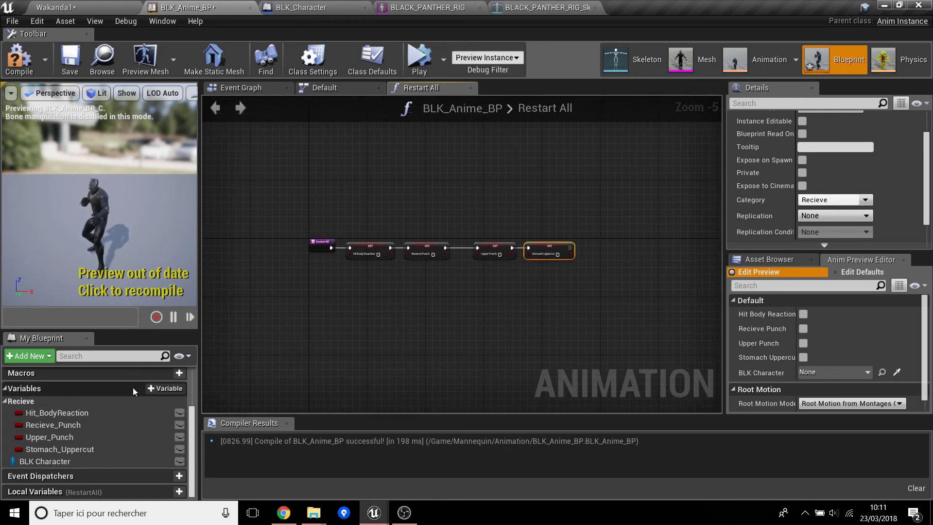
pyautogui.moveTo(421, 252); pyautogui.dragTo(420, 311, button='right')
pyautogui.scroll(3, 421, 311)
pyautogui.scroll(-2, 419, 311)
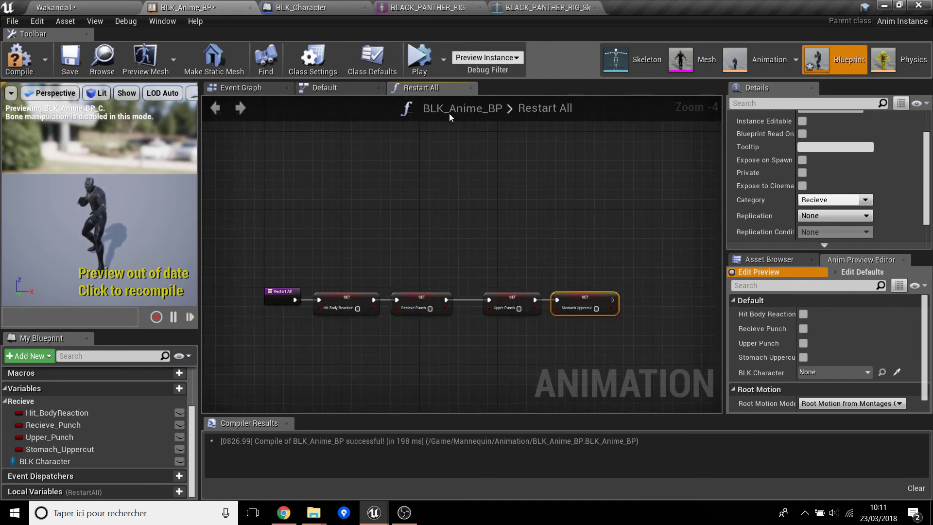
# Compile the animation blueprint and bring the event graph's SET and Branch nodes into view
pyautogui.click(17, 64)
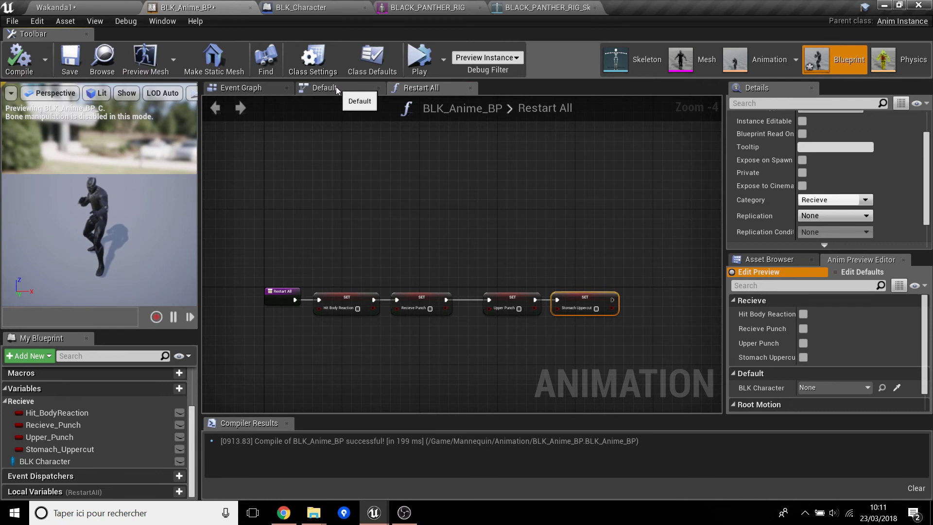
pyautogui.click(336, 86)
pyautogui.click(254, 89)
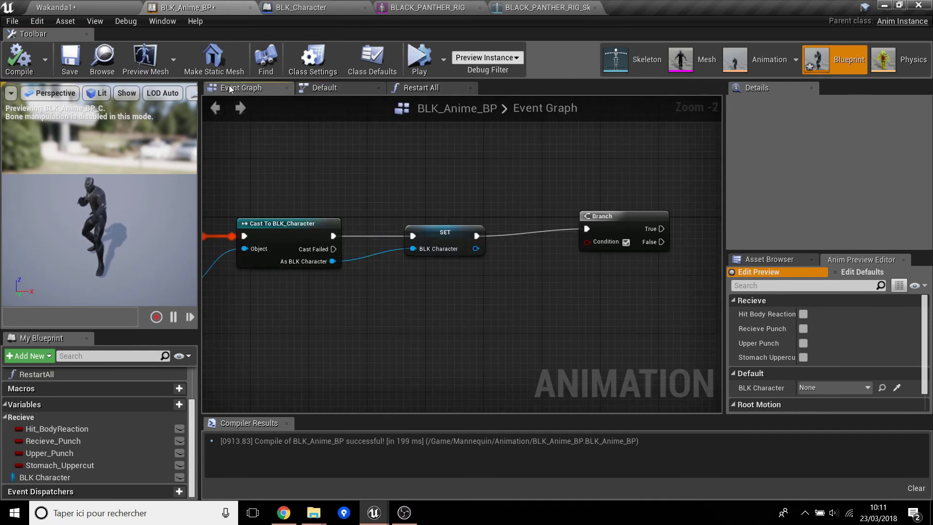
pyautogui.moveTo(443, 290); pyautogui.dragTo(356, 285, button='right')
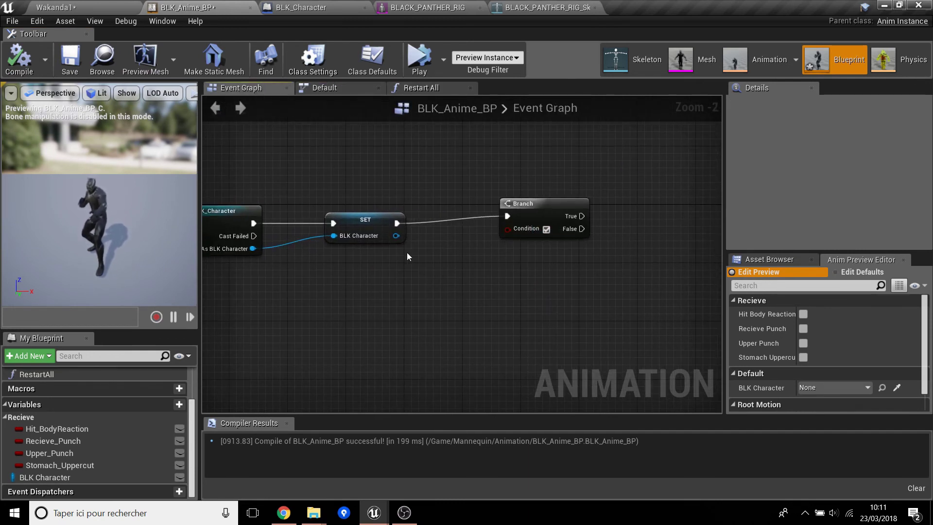
pyautogui.moveTo(396, 235); pyautogui.dragTo(405, 256)
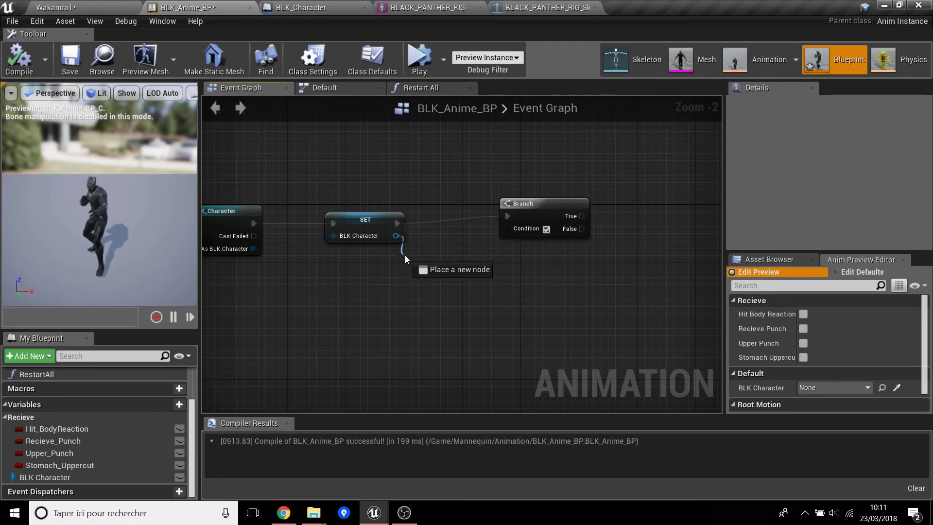
pyautogui.click(341, 321)
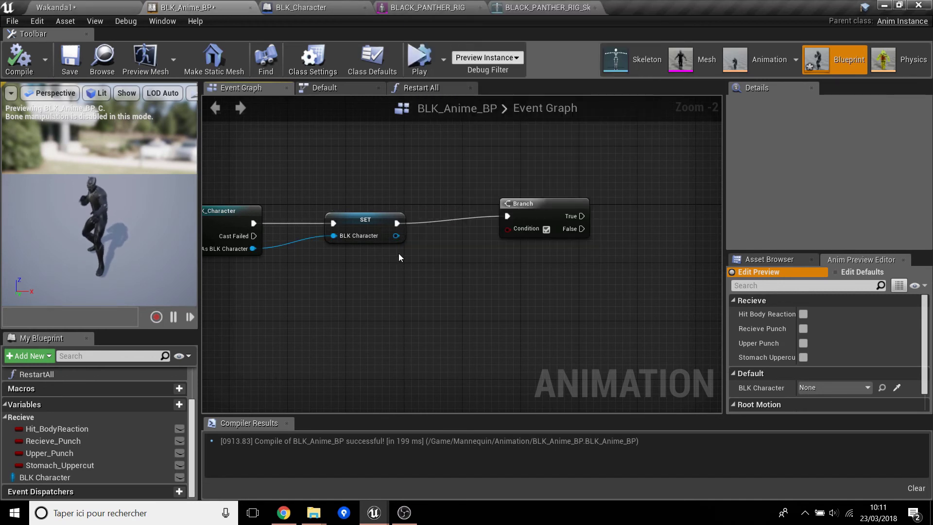
# Place a BLK Character getter and add a Get Upper node from it
pyautogui.moveTo(59, 478); pyautogui.dragTo(402, 296)
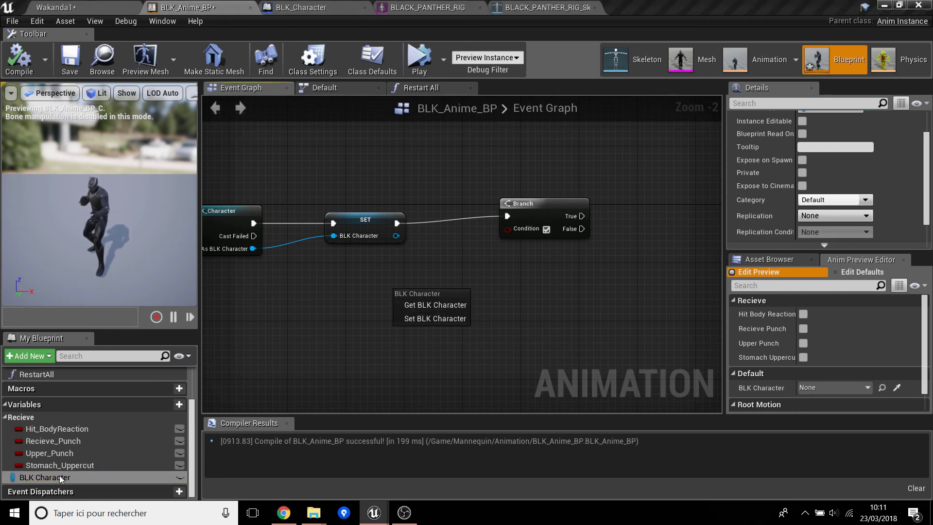
pyautogui.click(428, 301)
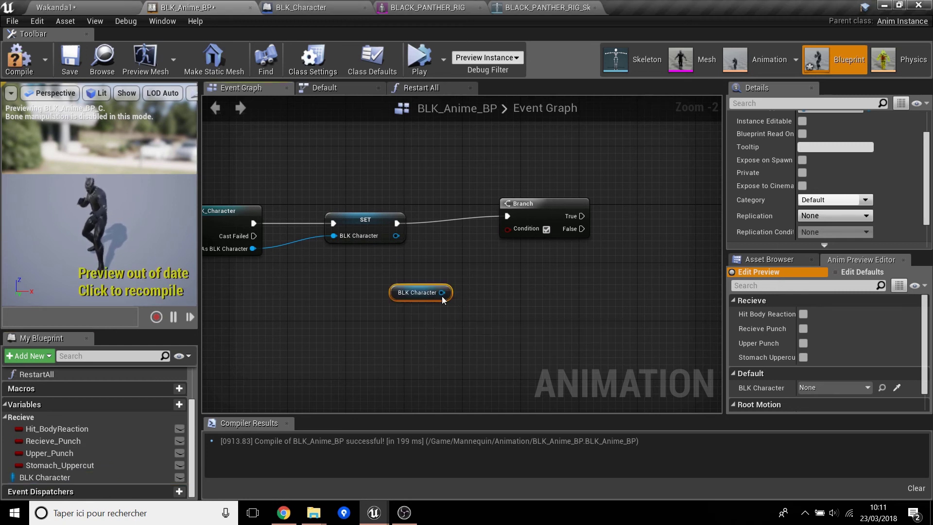
pyautogui.moveTo(441, 293); pyautogui.dragTo(455, 303)
pyautogui.write('g')
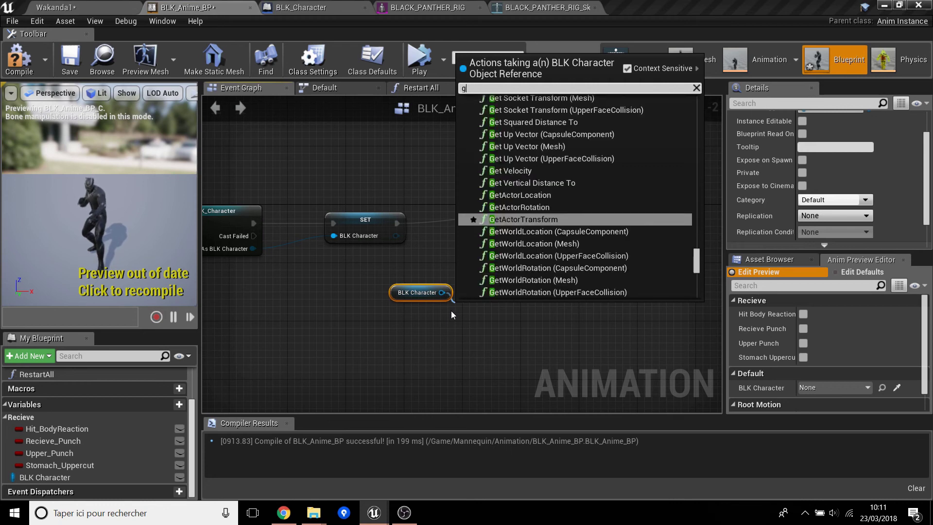
pyautogui.press('BackSpace')
pyautogui.write('upper')
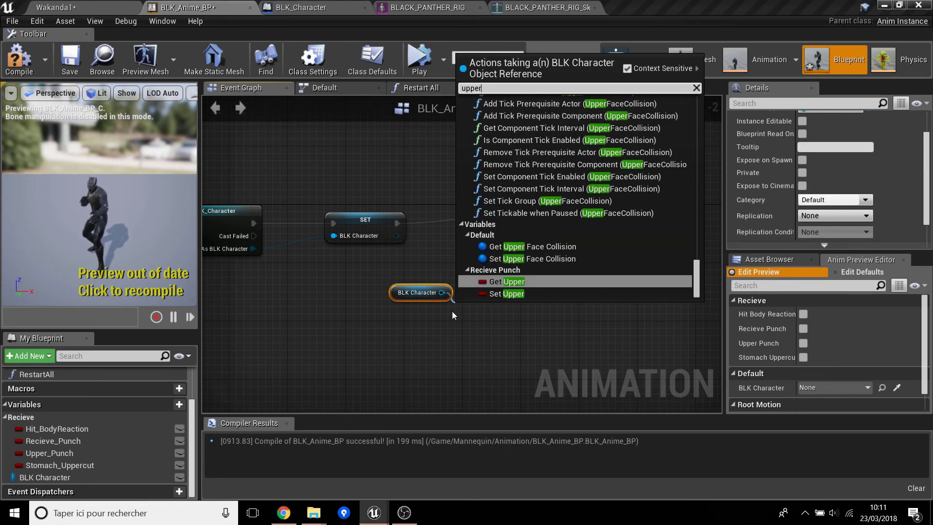
pyautogui.press('Return')
# Wire Upper into the Branch Condition and check the Upper variable in BLK_Character
pyautogui.moveTo(533, 306); pyautogui.dragTo(515, 232)
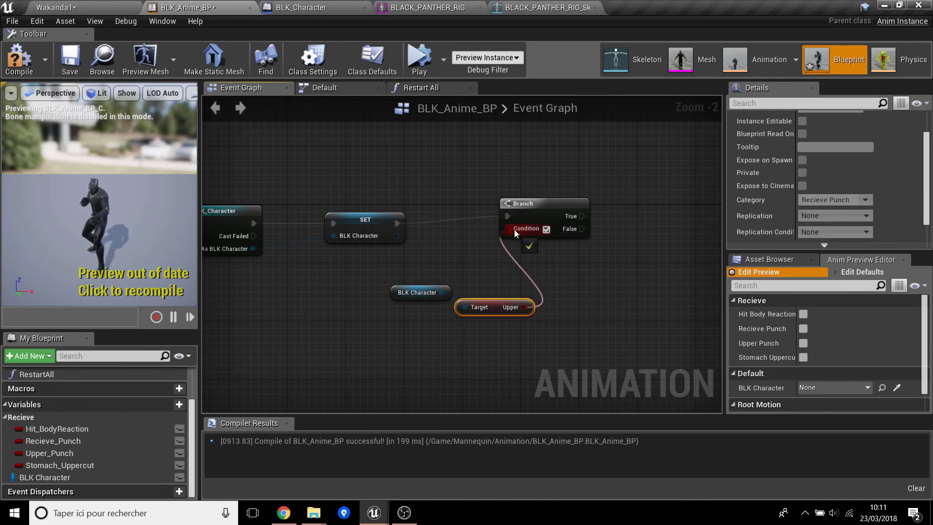
pyautogui.moveTo(506, 307); pyautogui.dragTo(498, 286)
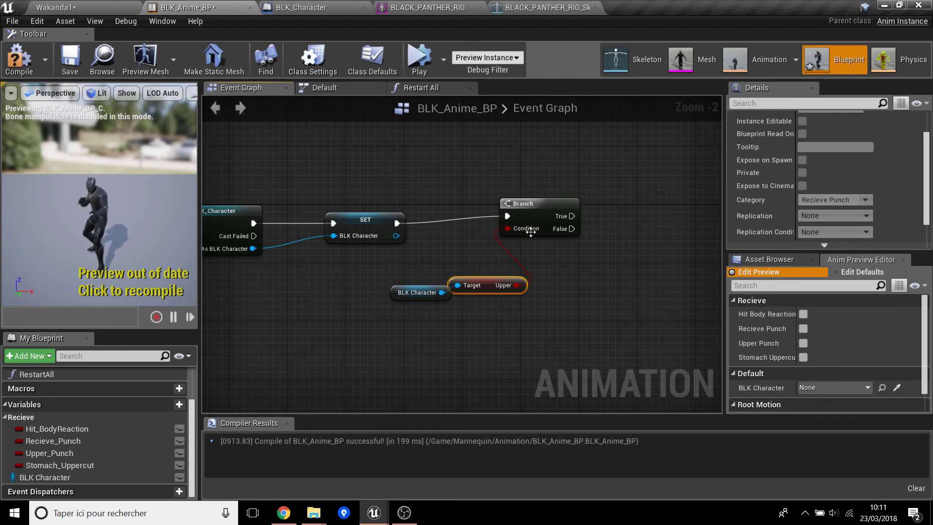
pyautogui.moveTo(586, 287); pyautogui.dragTo(508, 345, button='right')
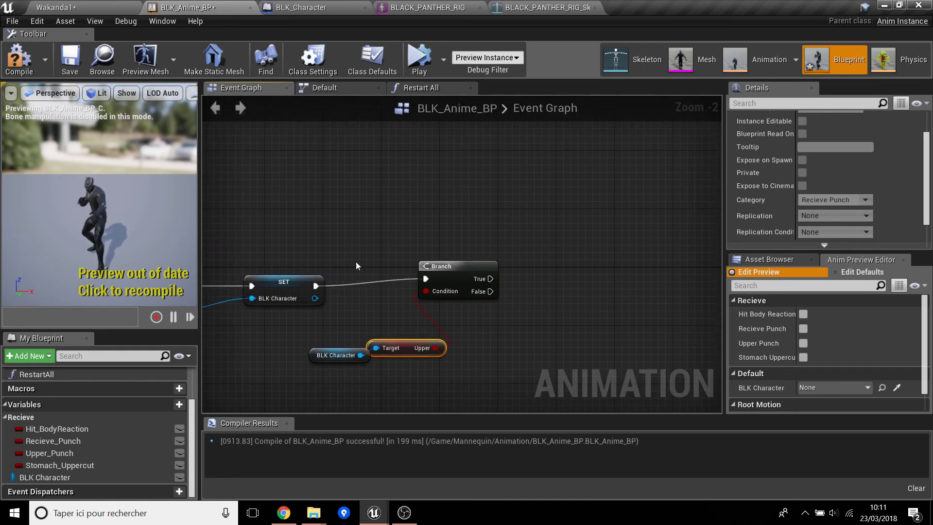
pyautogui.click(339, 5)
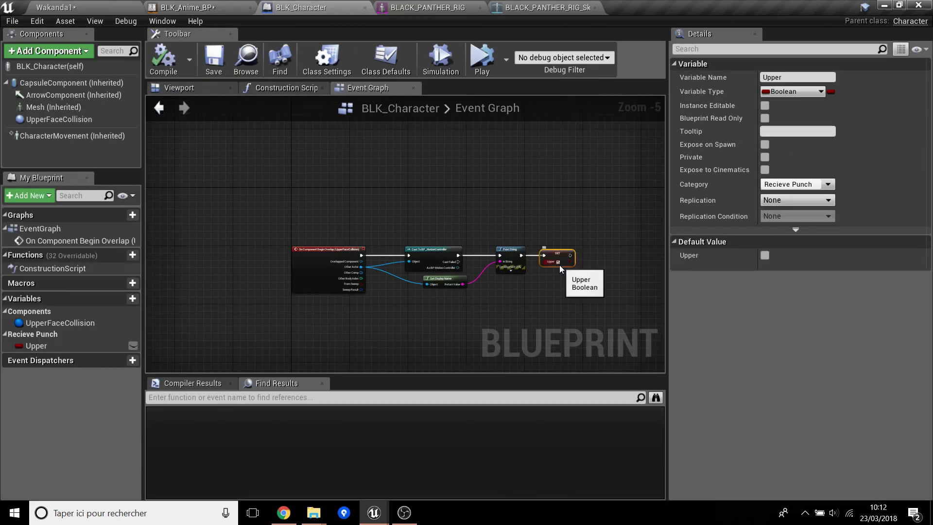
pyautogui.click(214, 8)
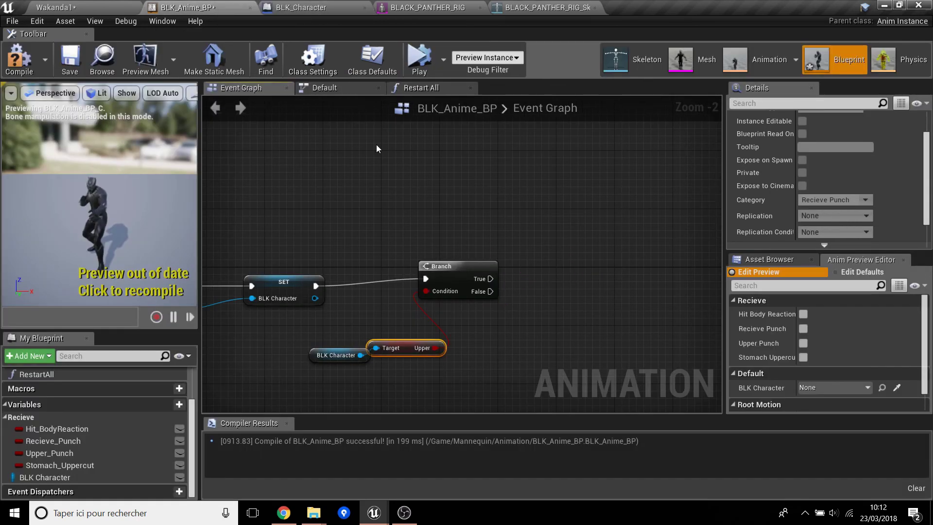
# Connect the Branch's True output to a new Restart All function call node
pyautogui.scroll(-2, 409, 320)
pyautogui.scroll(2, 432, 314)
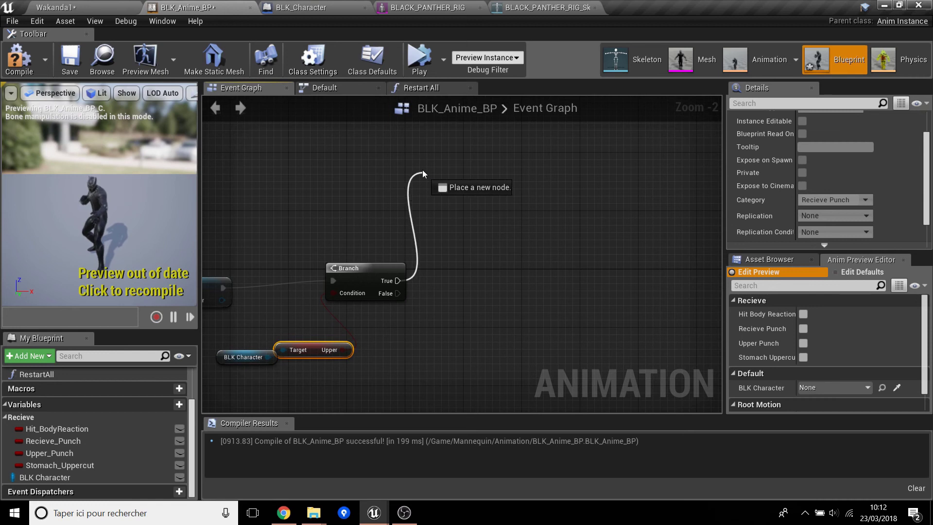
pyautogui.moveTo(390, 280); pyautogui.dragTo(422, 170)
pyautogui.moveTo(397, 280); pyautogui.dragTo(400, 204)
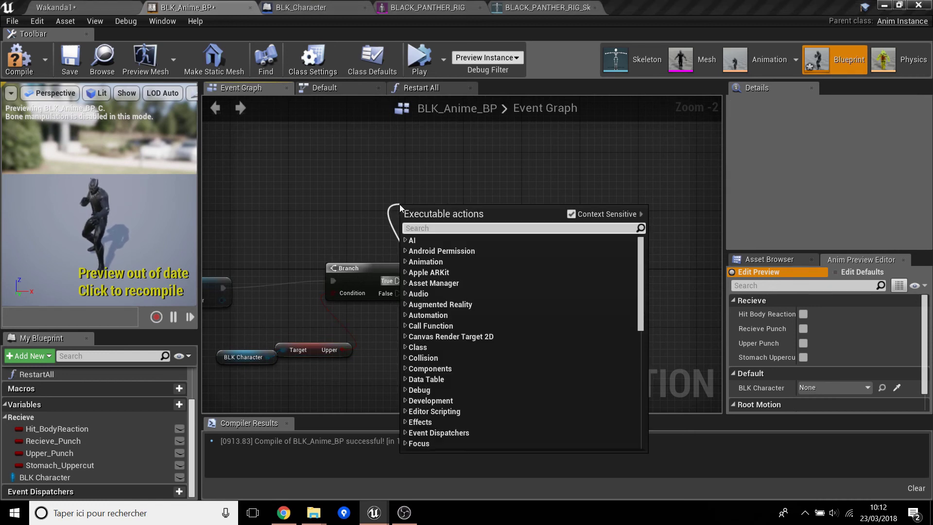
pyautogui.write('rest')
pyautogui.press('Return')
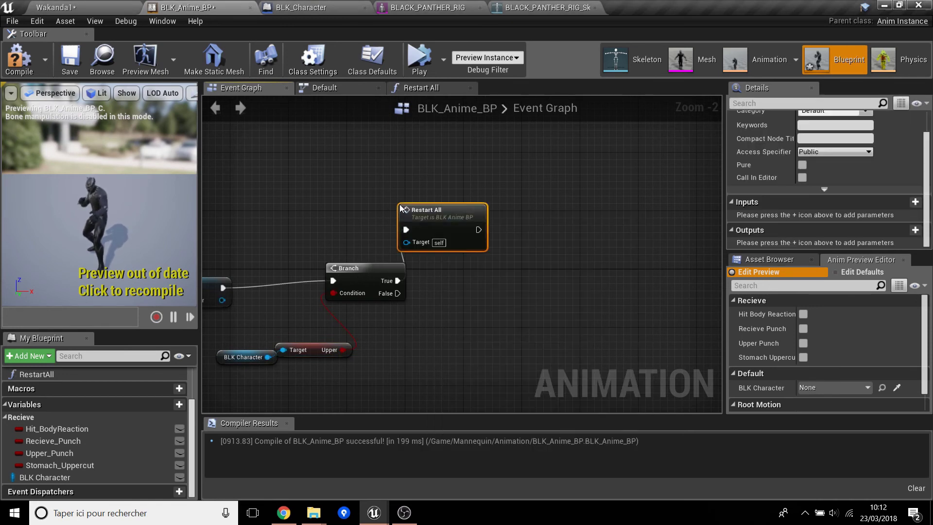
pyautogui.moveTo(466, 259); pyautogui.dragTo(409, 281, button='right')
pyautogui.scroll(2, 462, 244)
pyautogui.scroll(-2, 462, 244)
pyautogui.moveTo(383, 245)
pyautogui.mouseDown()
pyautogui.moveTo(392, 231)
pyautogui.moveTo(435, 235)
pyautogui.mouseUp()
pyautogui.click(399, 255)
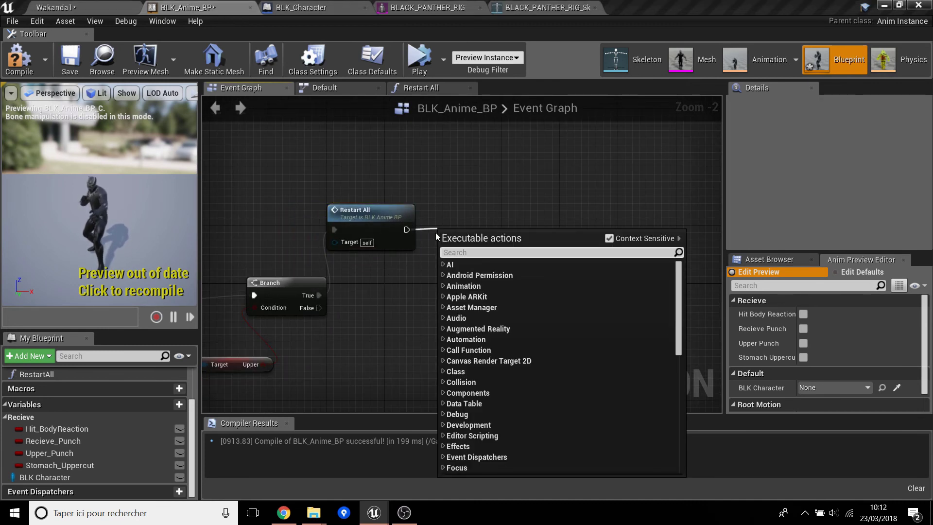
# Add a SET Upper_Punch node ticked true and wire Restart All's output into it
pyautogui.click(80, 454)
pyautogui.moveTo(77, 454); pyautogui.dragTo(471, 198)
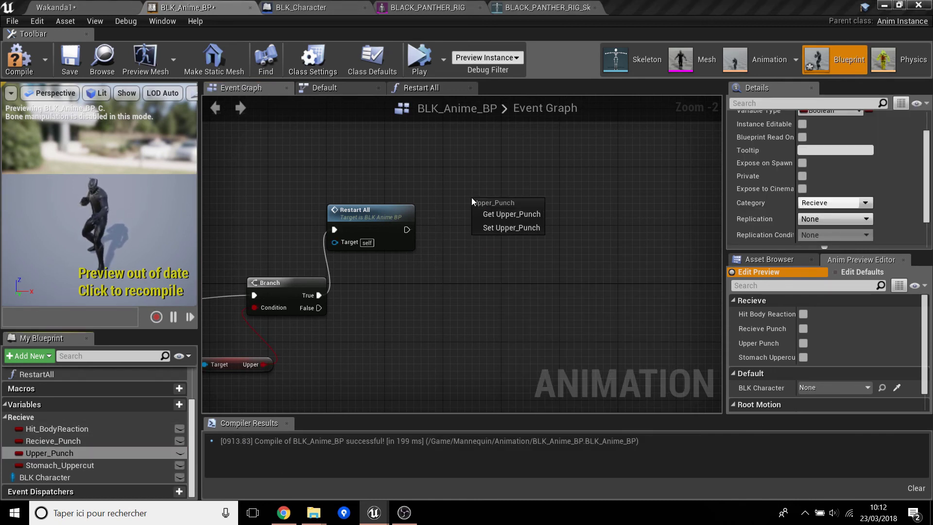
pyautogui.click(488, 228)
pyautogui.click(506, 235)
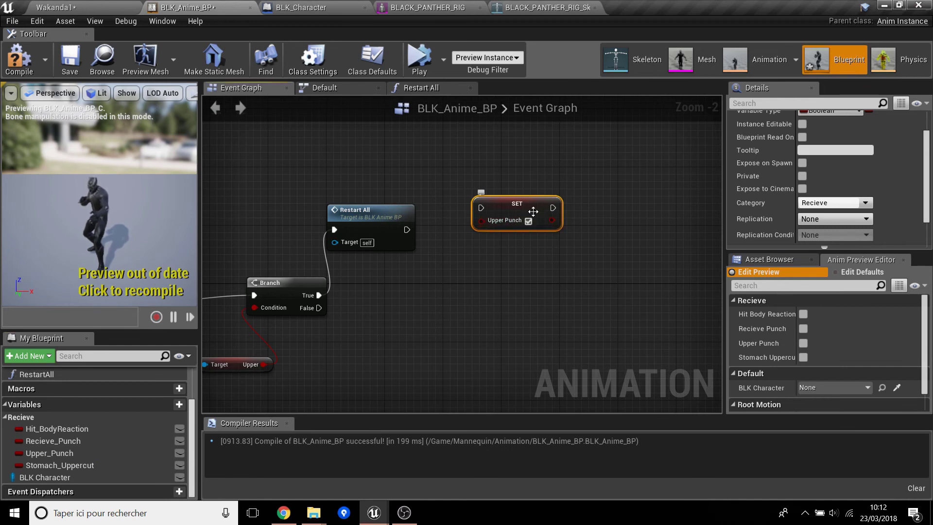
pyautogui.moveTo(494, 219); pyautogui.dragTo(491, 226)
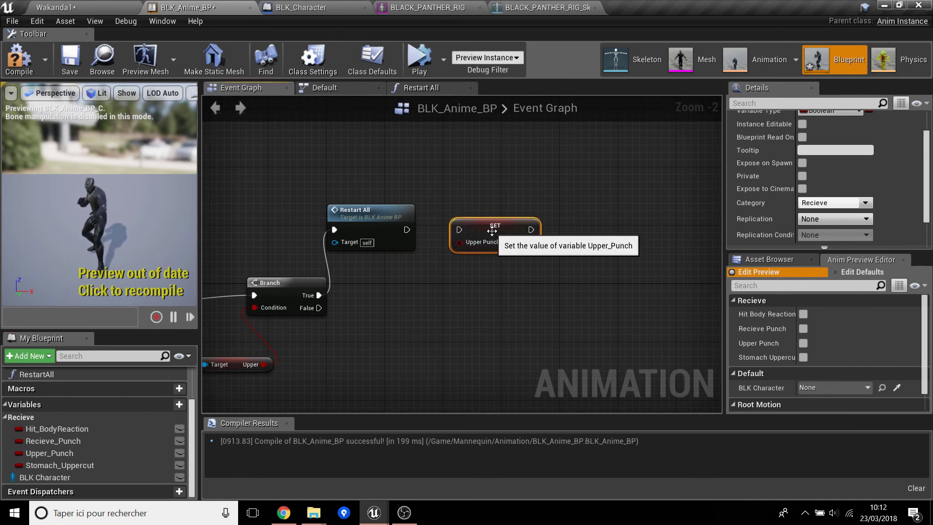
pyautogui.moveTo(403, 229); pyautogui.dragTo(459, 229)
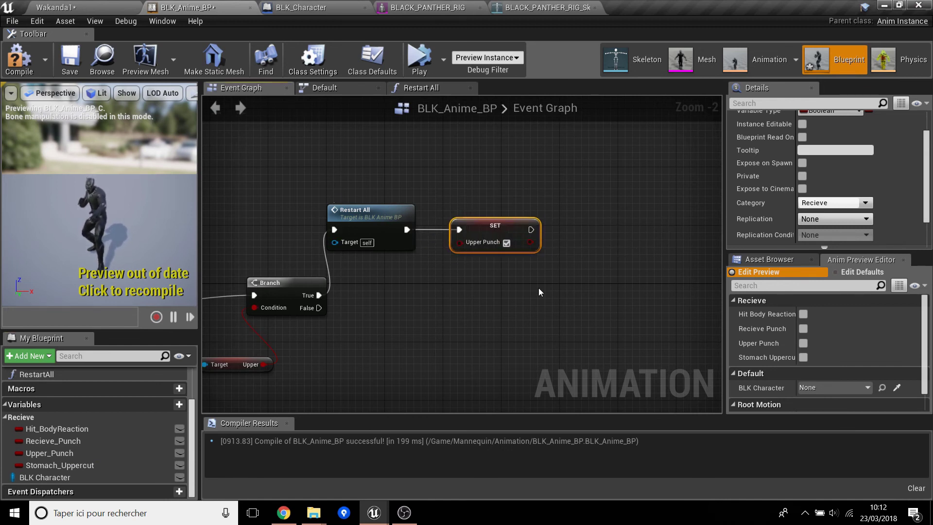
pyautogui.moveTo(537, 289); pyautogui.dragTo(433, 286, button='right')
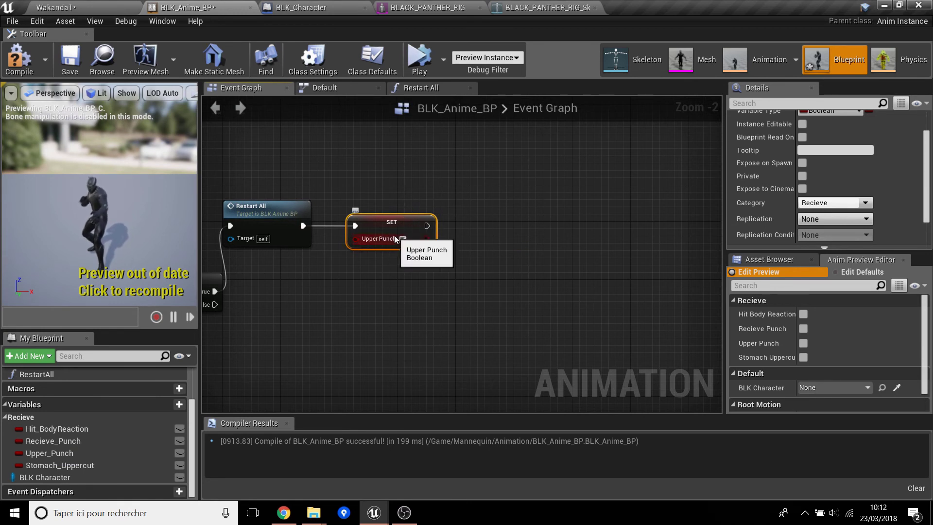
pyautogui.click(775, 258)
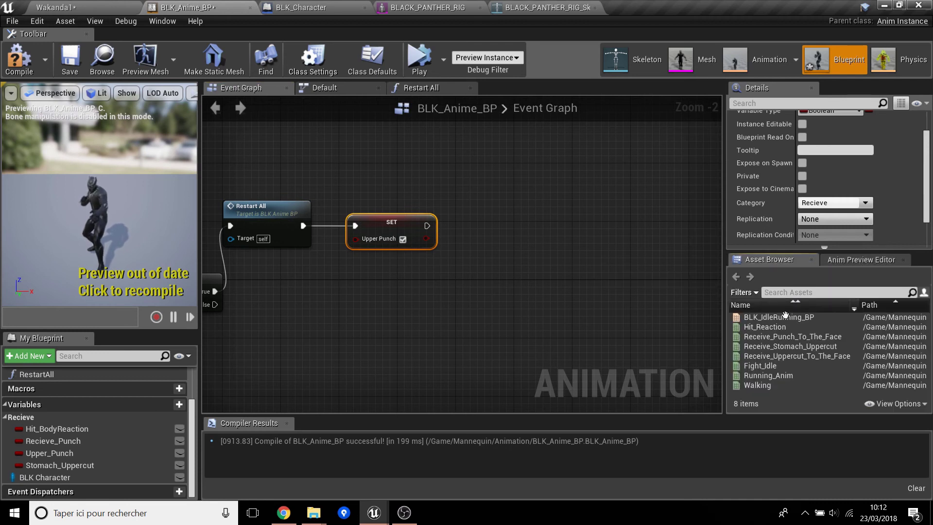
# Preview the Receive_Uppercut_To_The_Face animation, then go back to BLK_Anime_BP's event graph
pyautogui.doubleClick(794, 356)
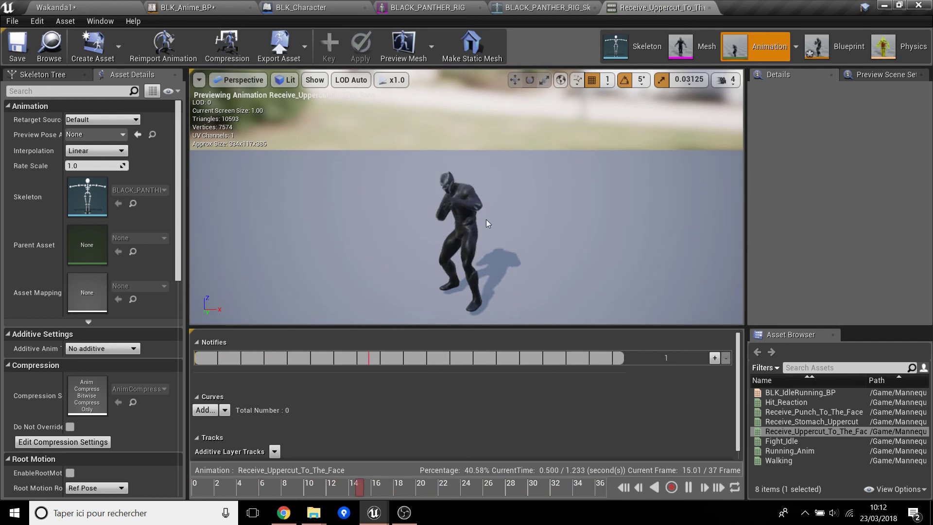
pyautogui.scroll(3, 486, 219)
pyautogui.scroll(3, 485, 220)
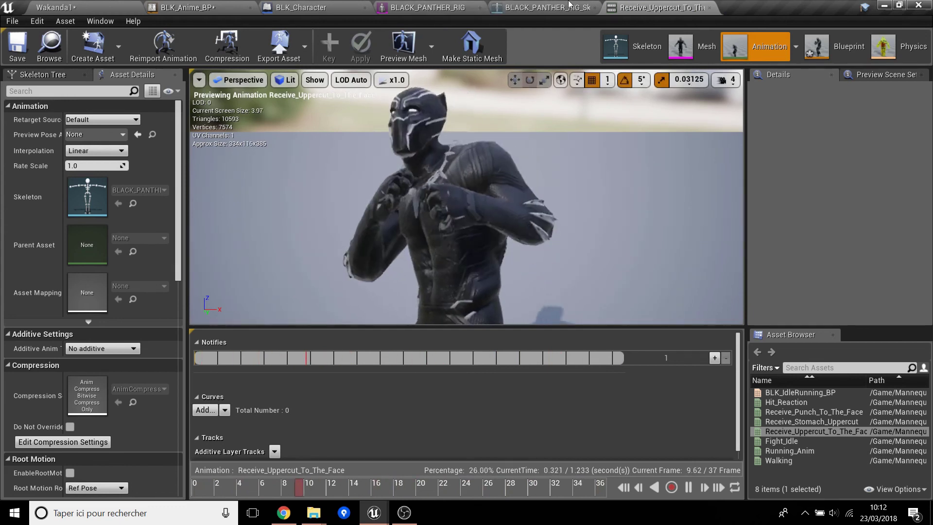
pyautogui.click(427, 7)
pyautogui.click(334, 5)
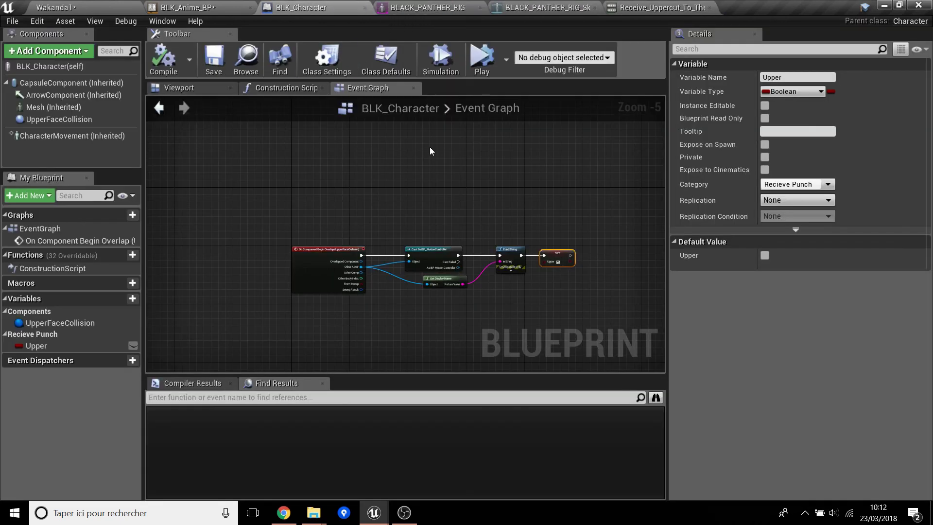
pyautogui.click(218, 7)
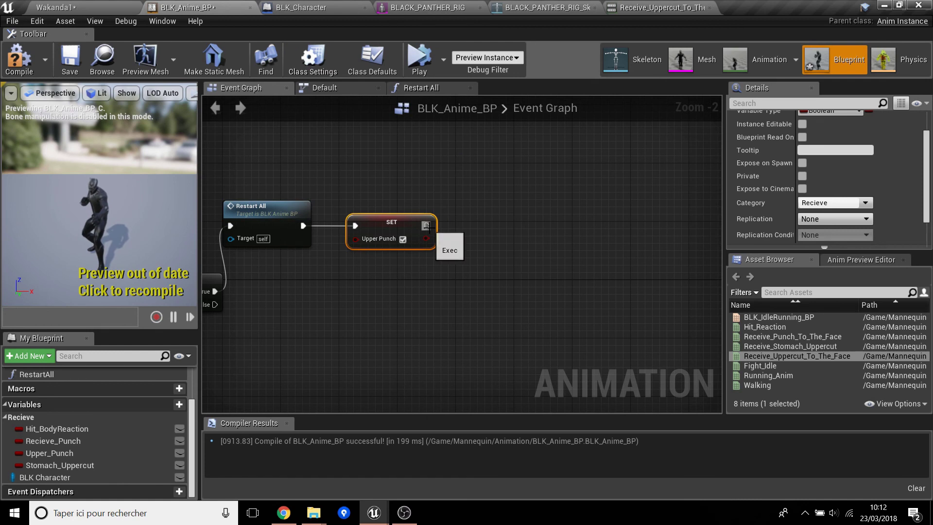
# Add a 0.8-second Delay node after the SET Upper_Punch node
pyautogui.moveTo(427, 226); pyautogui.dragTo(451, 226)
pyautogui.write('delay')
pyautogui.press('Return')
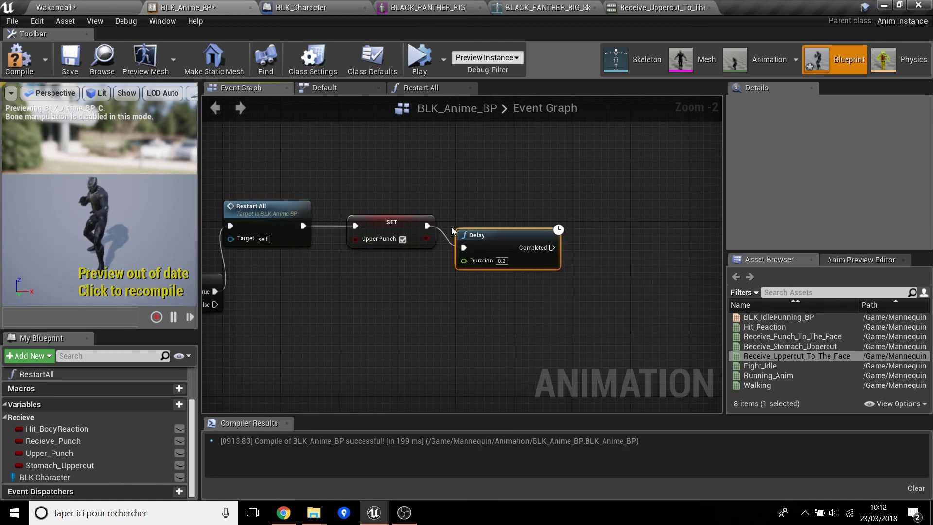
pyautogui.moveTo(486, 261); pyautogui.dragTo(486, 238)
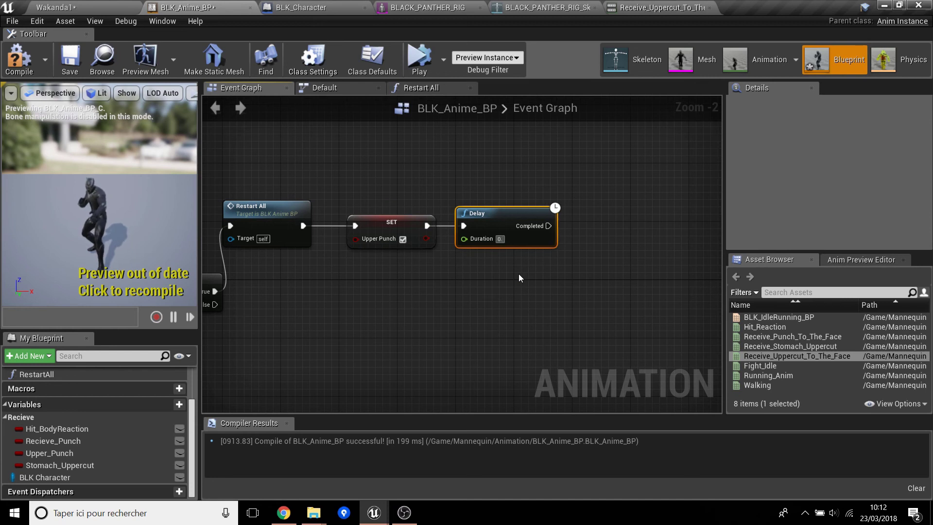
pyautogui.write('8')
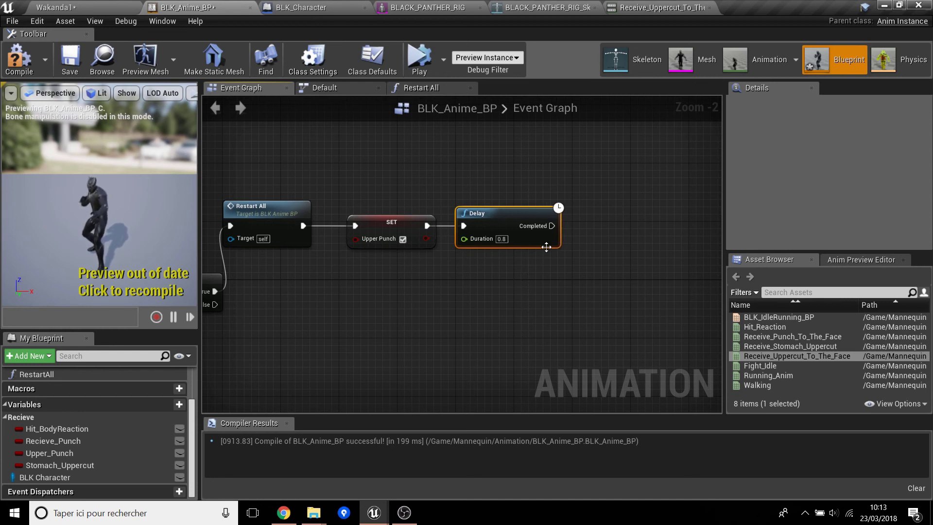
# Call Restart All again when the Delay completes
pyautogui.moveTo(552, 226); pyautogui.dragTo(571, 220)
pyautogui.write('rest')
pyautogui.press('Return')
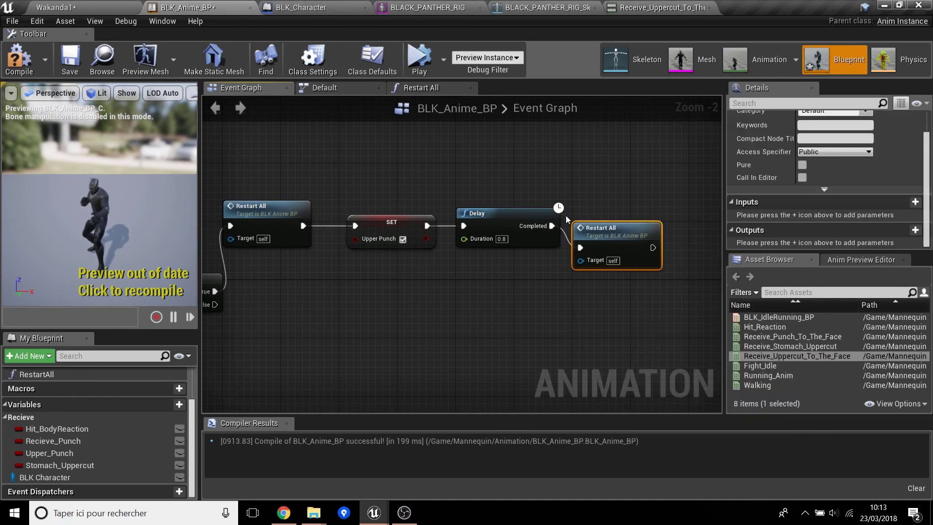
pyautogui.moveTo(624, 239); pyautogui.dragTo(626, 223)
pyautogui.scroll(-1, 564, 264)
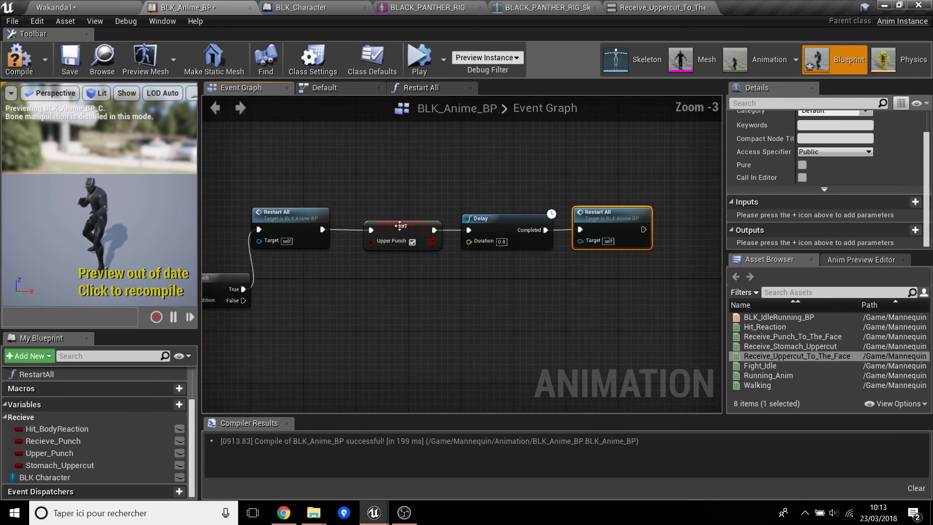
# Compile and save BLK_Anime_BP, then review the whole Restart All chain
pyautogui.click(19, 58)
pyautogui.click(70, 58)
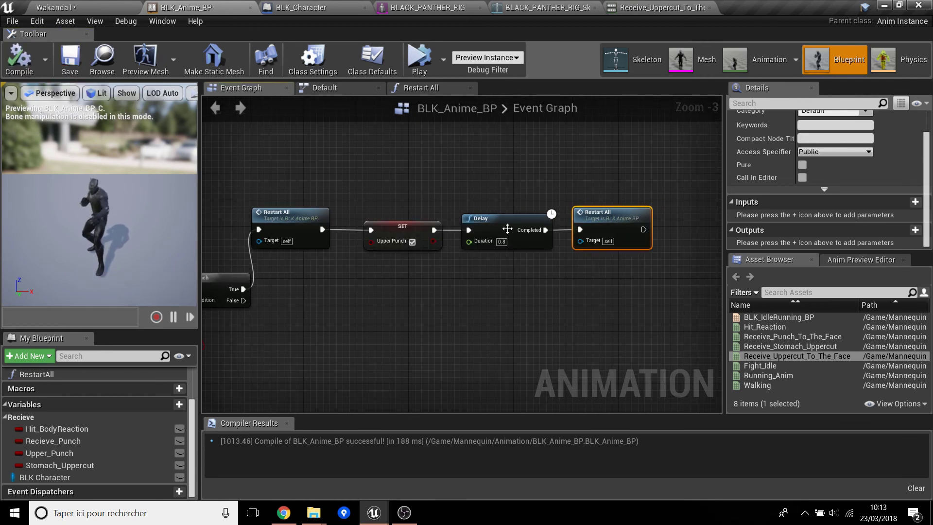
pyautogui.scroll(-3, 478, 267)
pyautogui.scroll(2, 430, 278)
pyautogui.moveTo(430, 278); pyautogui.dragTo(579, 245, button='right')
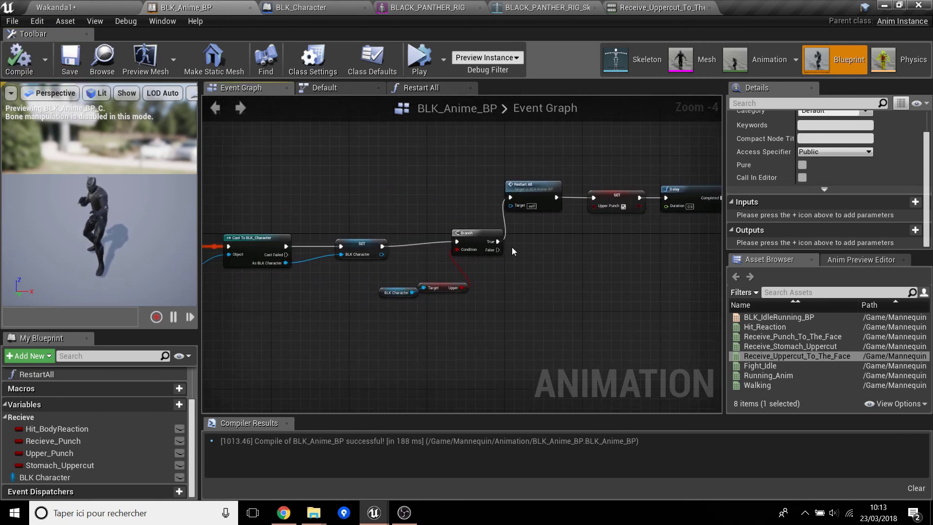
pyautogui.scroll(-2, 447, 322)
pyautogui.scroll(1, 449, 319)
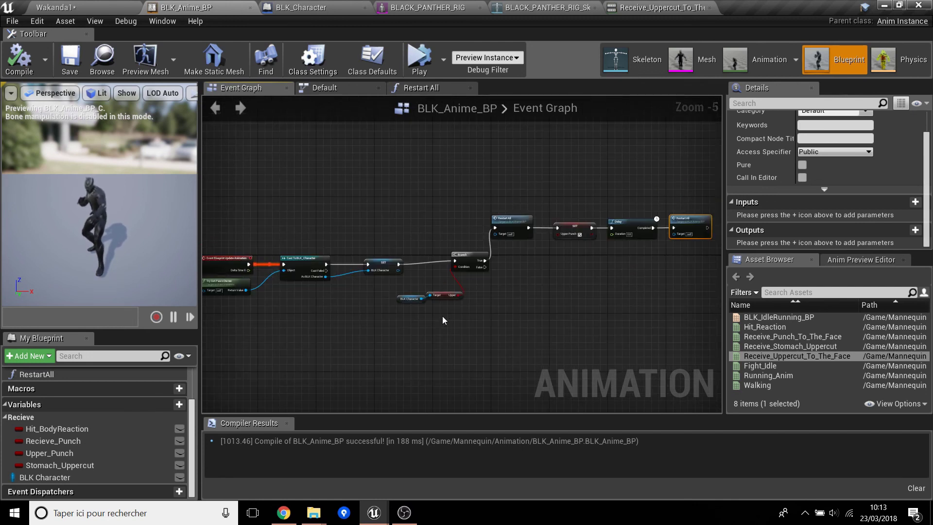
# In Restart All, add a Set Upper node on BLK Character after Stomach Uppercut
pyautogui.click(417, 87)
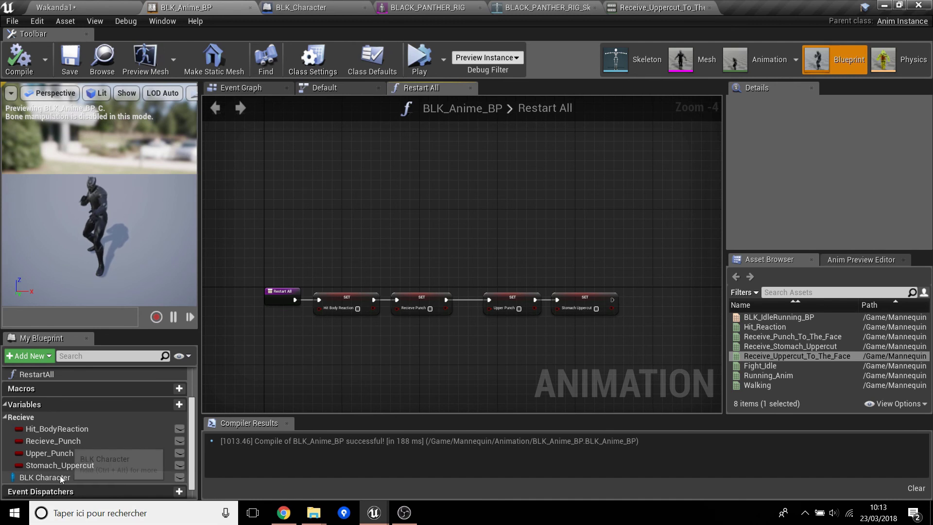
pyautogui.moveTo(44, 477); pyautogui.dragTo(613, 333)
pyautogui.click(651, 344)
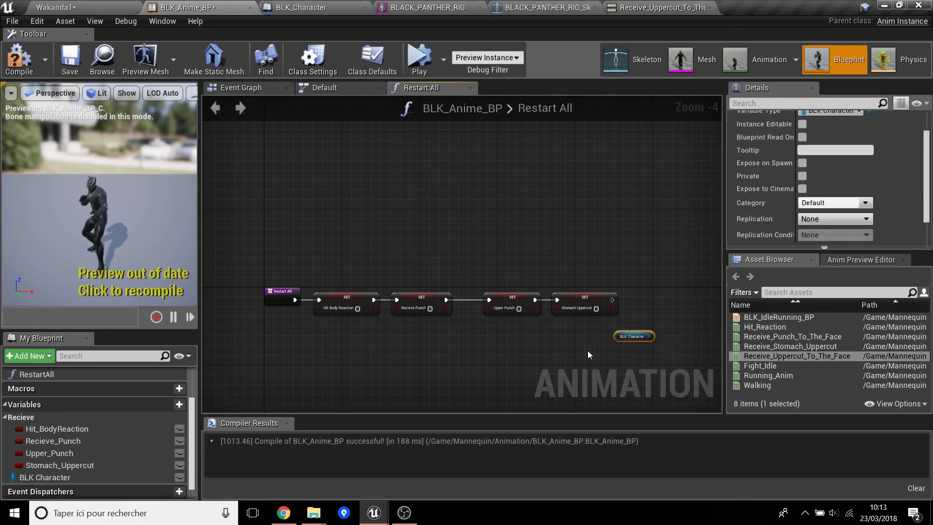
pyautogui.moveTo(635, 336); pyautogui.dragTo(434, 336, button='right')
pyautogui.scroll(1, 432, 336)
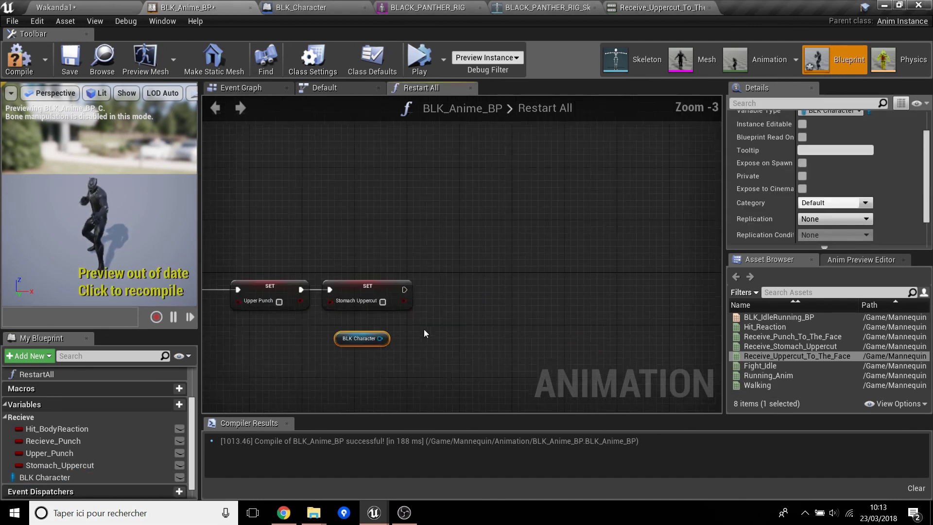
pyautogui.scroll(2, 396, 343)
pyautogui.moveTo(368, 341); pyautogui.dragTo(453, 289)
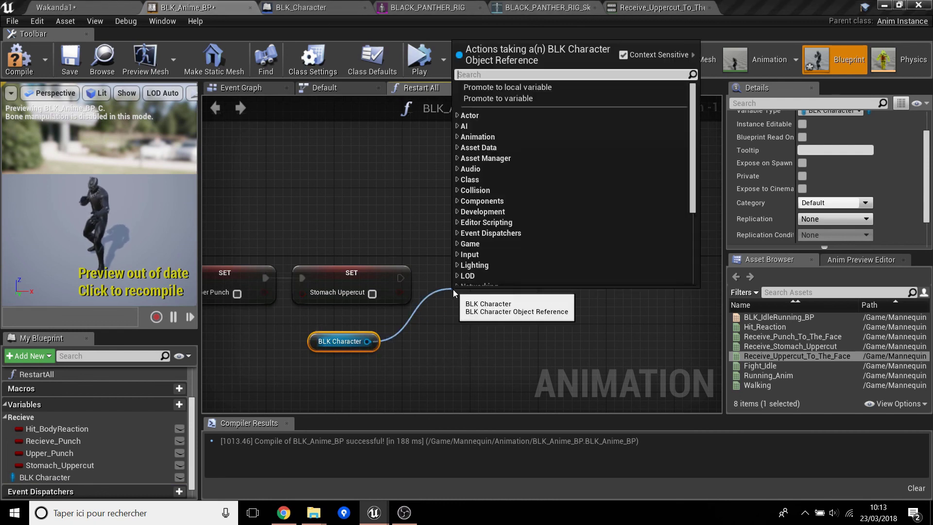
pyautogui.write('set')
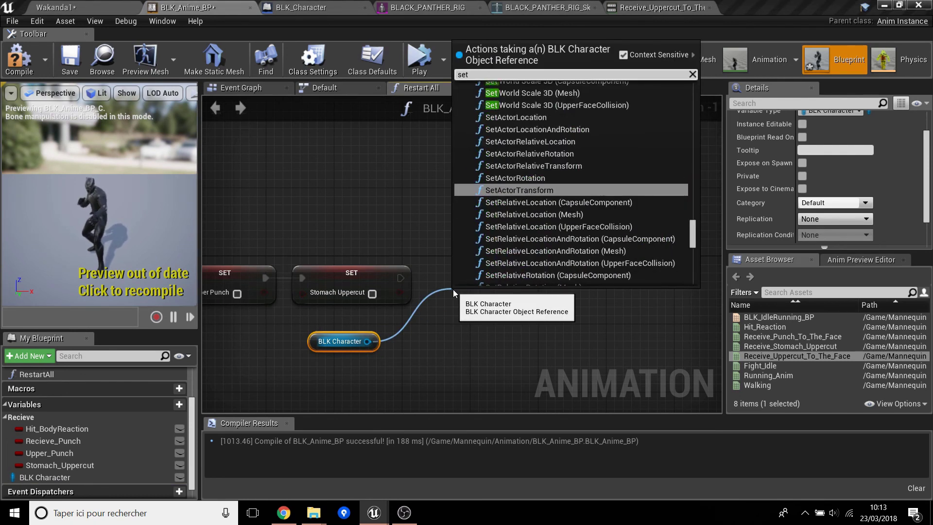
pyautogui.write(' upper')
pyautogui.press('Return')
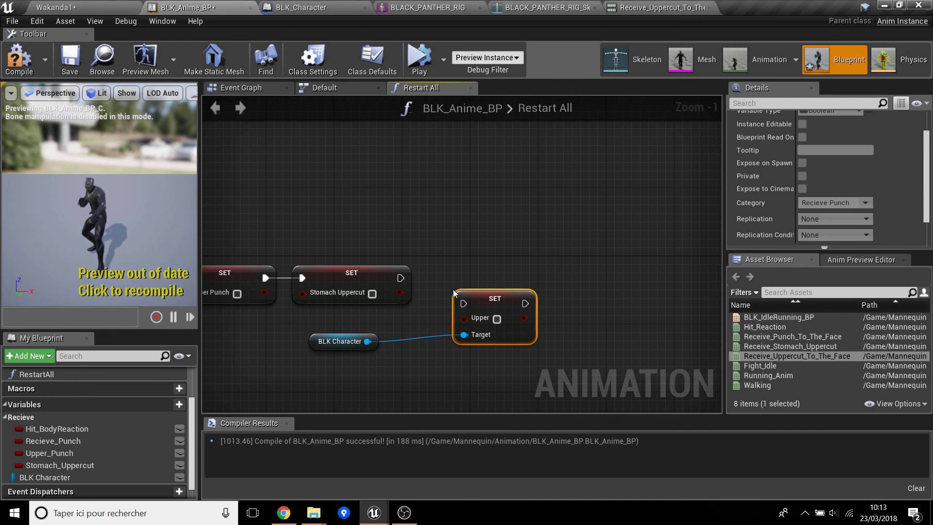
pyautogui.moveTo(479, 302)
pyautogui.mouseDown()
pyautogui.moveTo(452, 276)
pyautogui.moveTo(415, 284)
pyautogui.mouseUp()
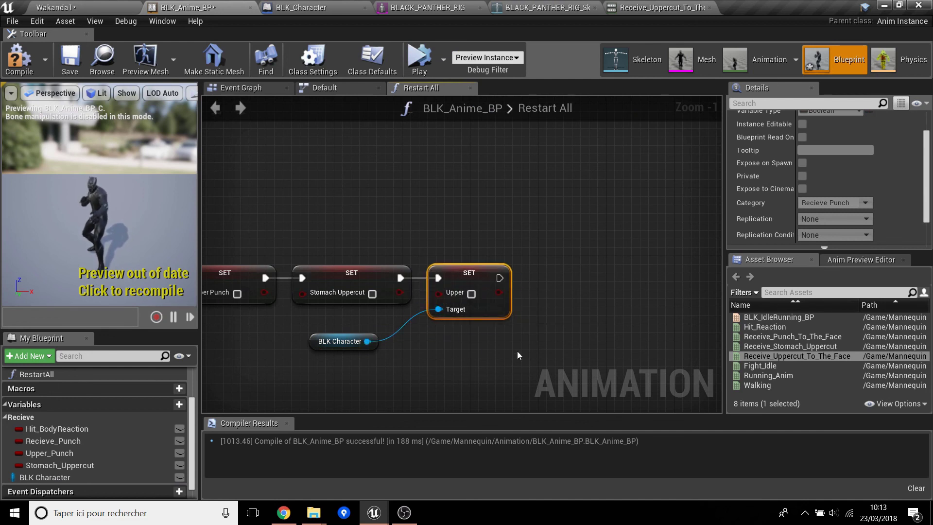
# Compile and save the anim blueprint, then Save All including the Wakanda1 map
pyautogui.click(20, 58)
pyautogui.click(70, 57)
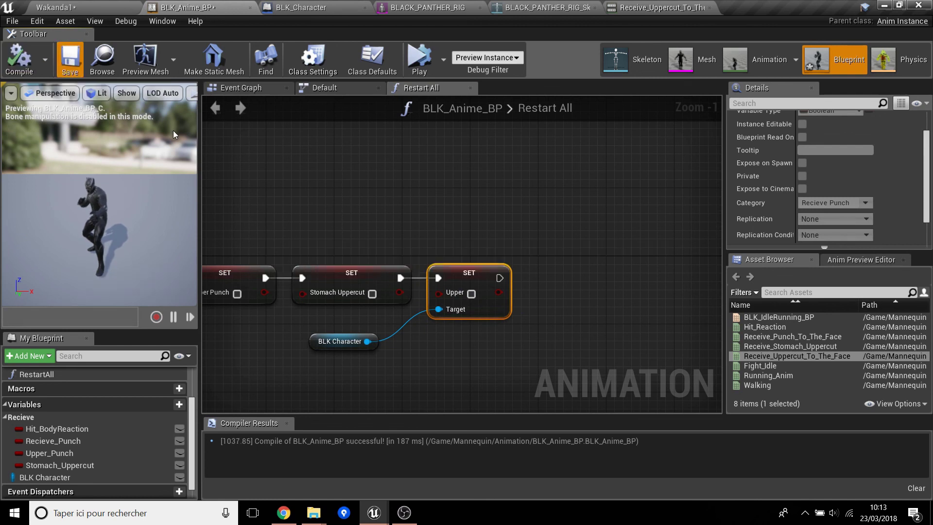
pyautogui.click(11, 27)
pyautogui.click(29, 88)
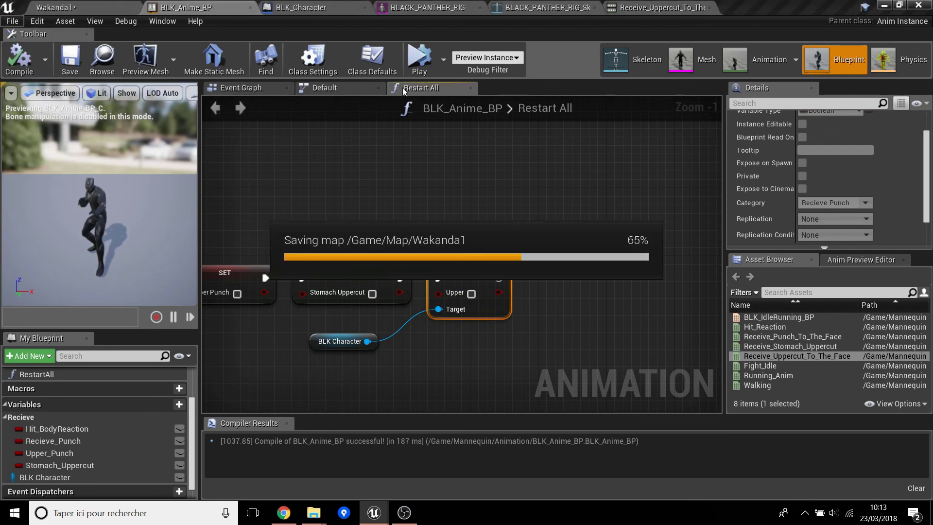
# Set BLK_Character's Mesh Anim Class to BLK_Anime_BP_C
pyautogui.click(110, 6)
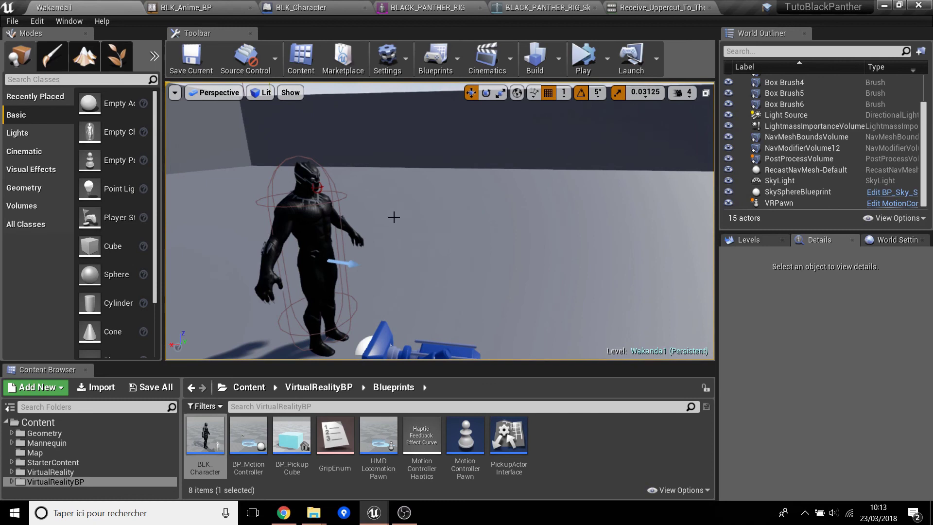
pyautogui.click(347, 336)
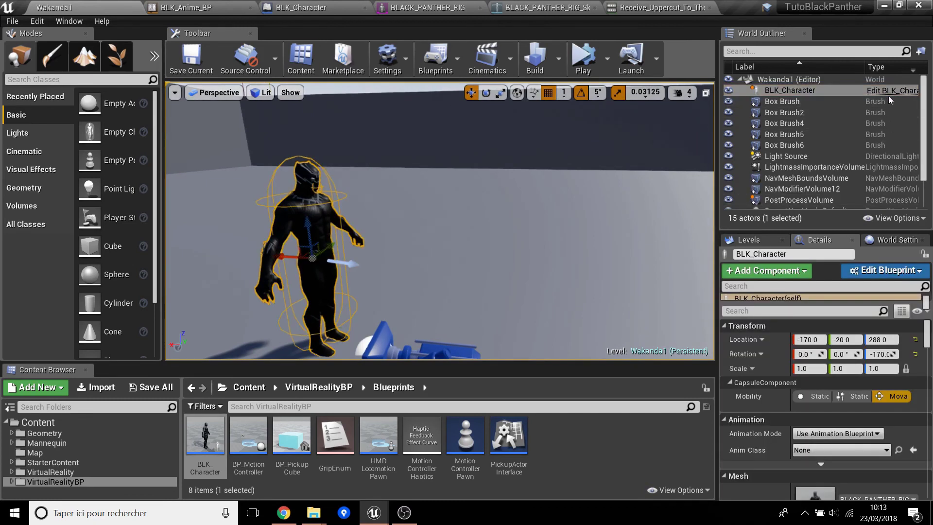
pyautogui.click(888, 95)
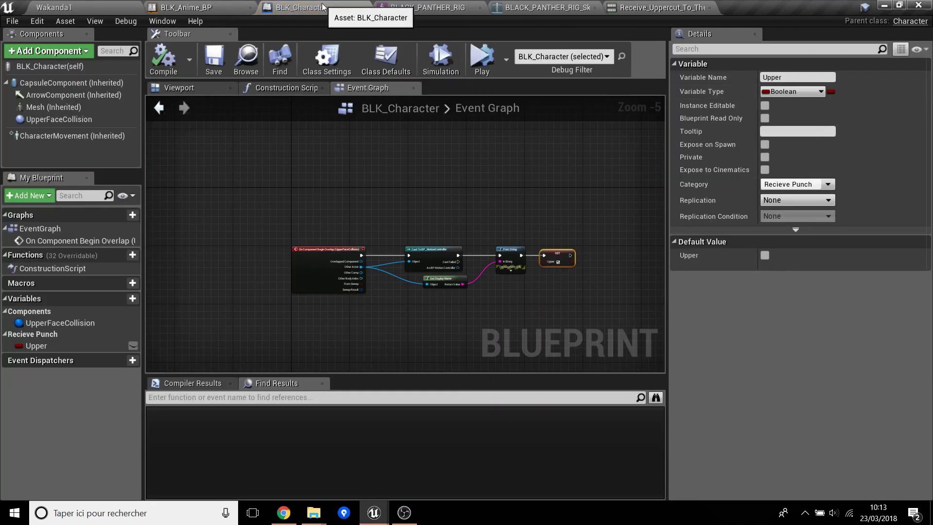
pyautogui.click(184, 87)
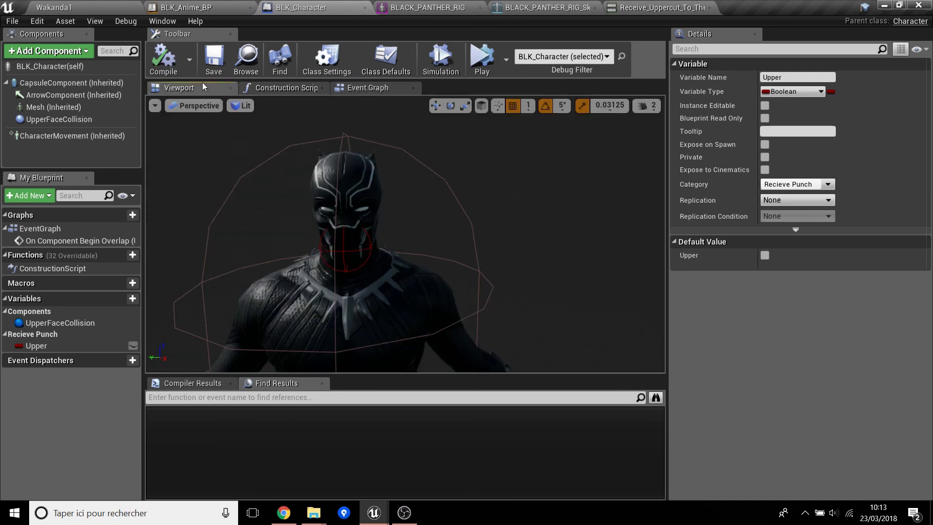
pyautogui.click(348, 299)
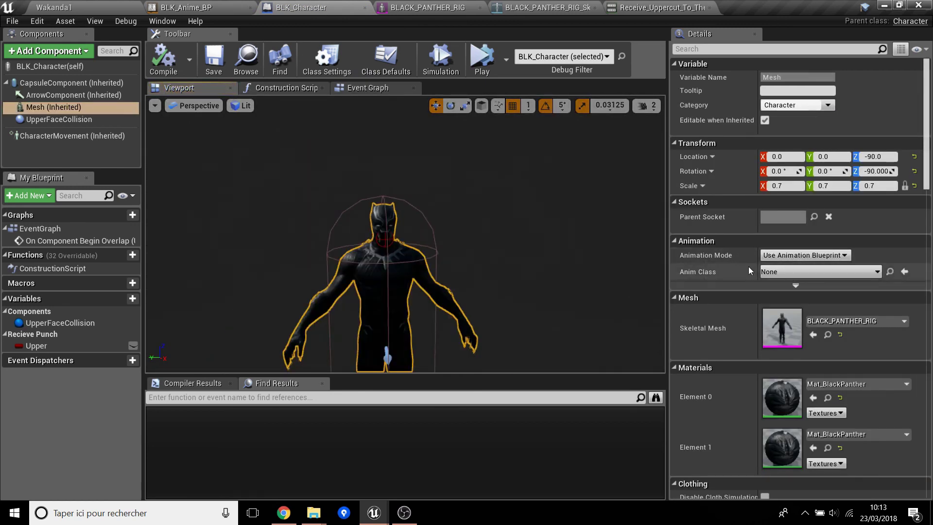
pyautogui.click(787, 273)
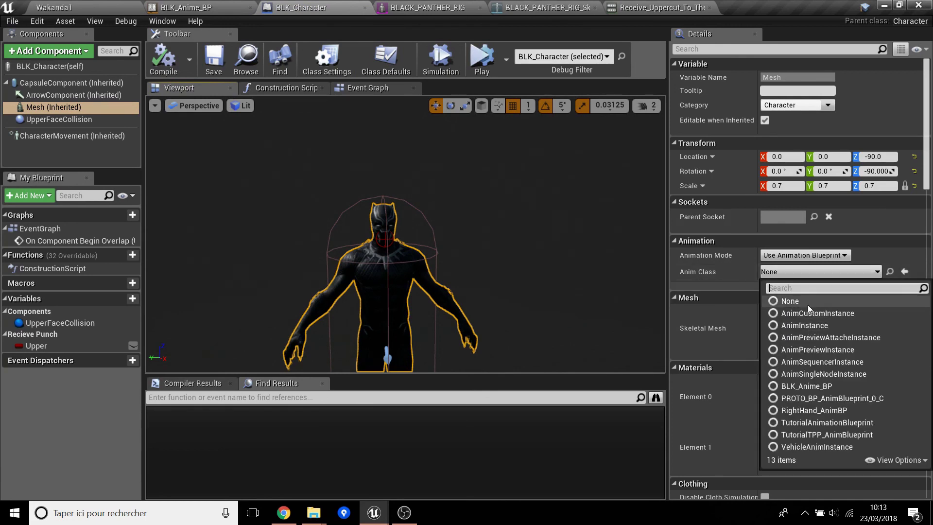
pyautogui.click(817, 388)
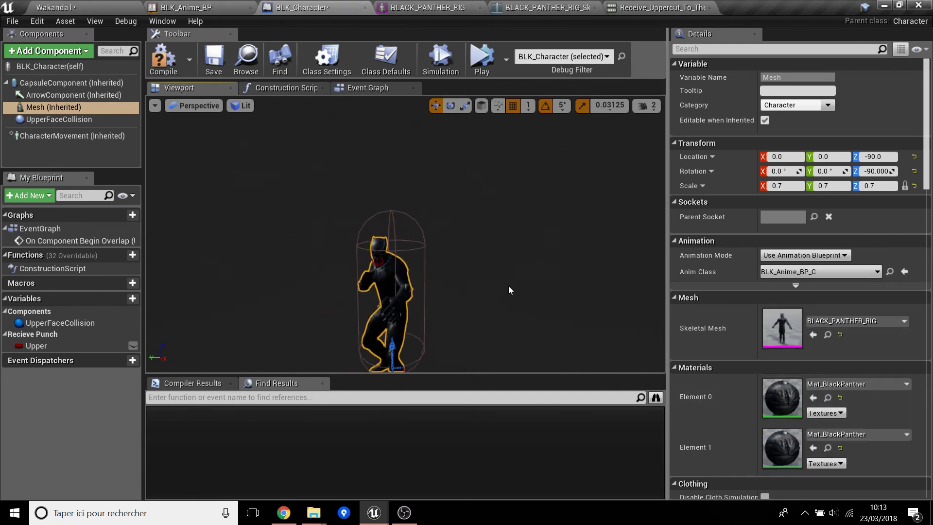
# Compile and save the BLK_Character blueprint, then view its class defaults and event graph
pyautogui.moveTo(508, 285); pyautogui.dragTo(509, 286, button='right')
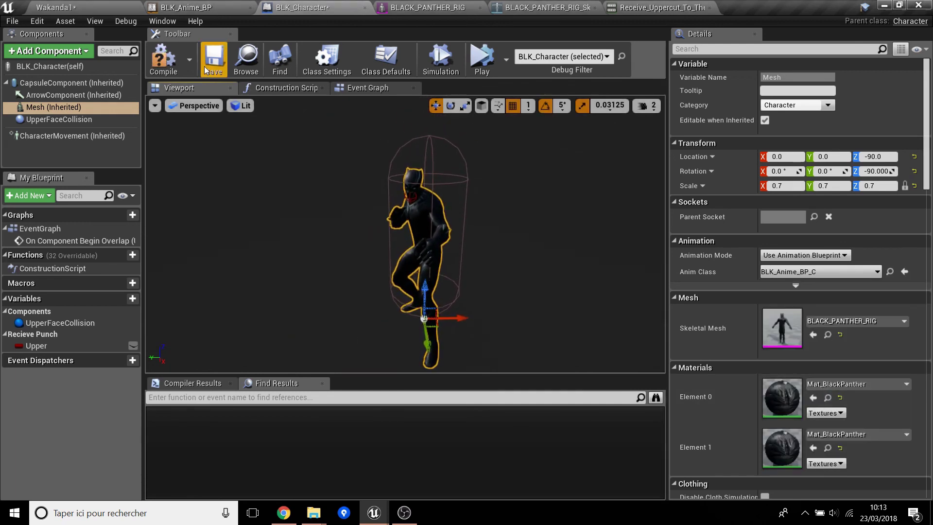
pyautogui.click(223, 62)
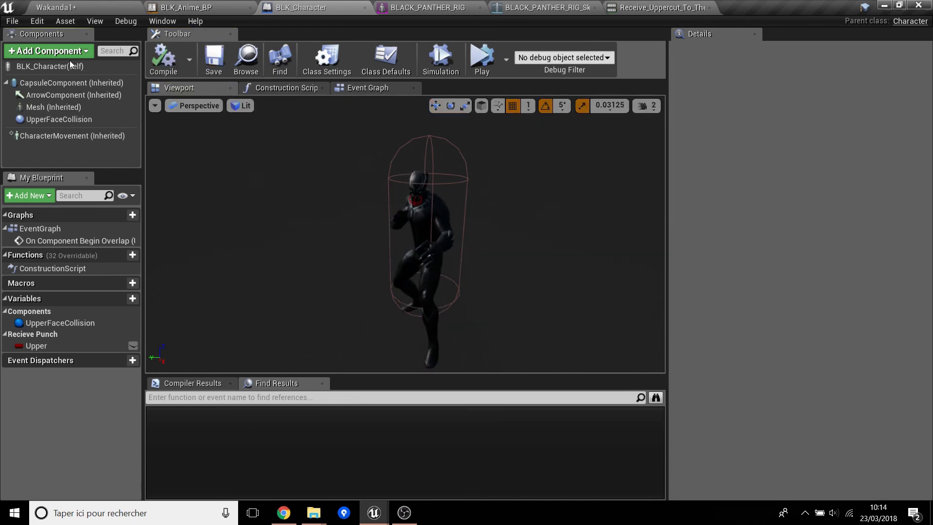
pyautogui.click(71, 66)
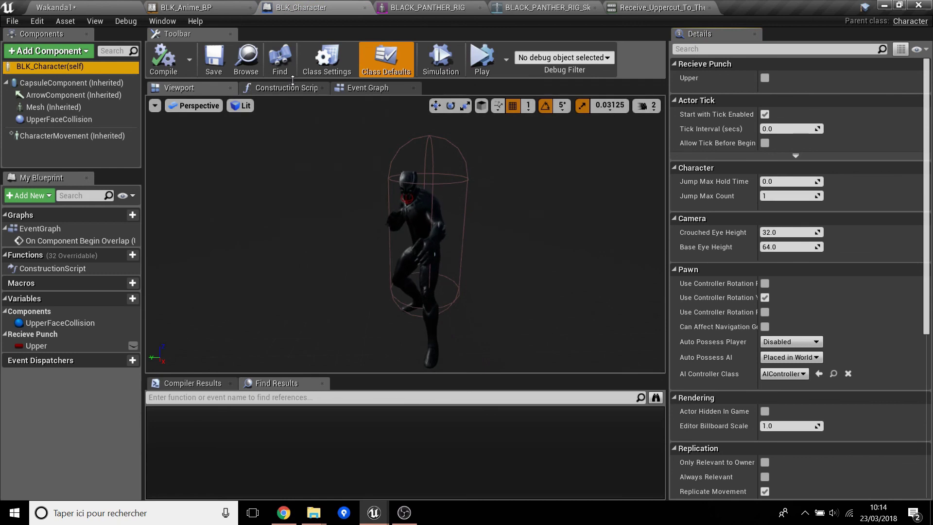
pyautogui.click(380, 89)
# Frame the character in Wakanda1, start Play-in-Editor, and select the floor Box Brush and motion controller
pyautogui.click(109, 7)
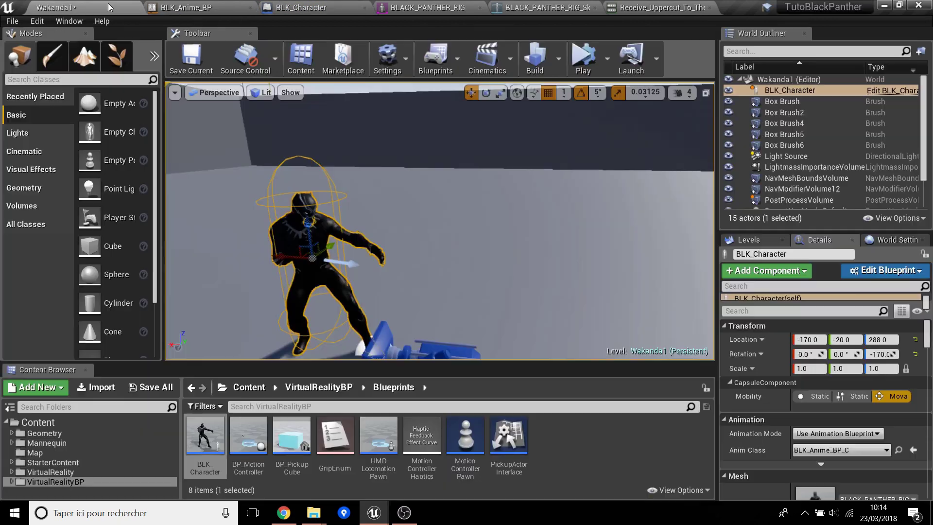
pyautogui.moveTo(430, 237)
pyautogui.mouseDown(button='right')
pyautogui.moveTo(437, 228)
pyautogui.moveTo(471, 235)
pyautogui.mouseUp(button='right')
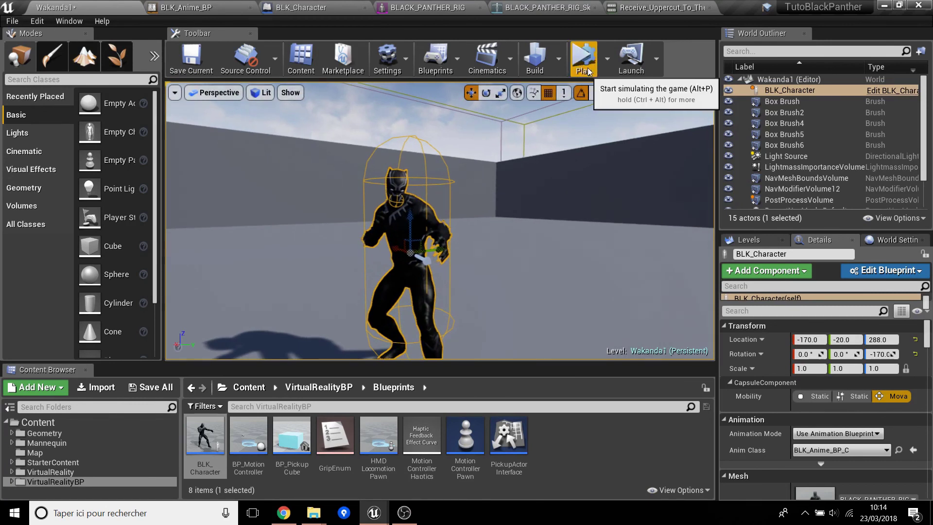
pyautogui.click(583, 54)
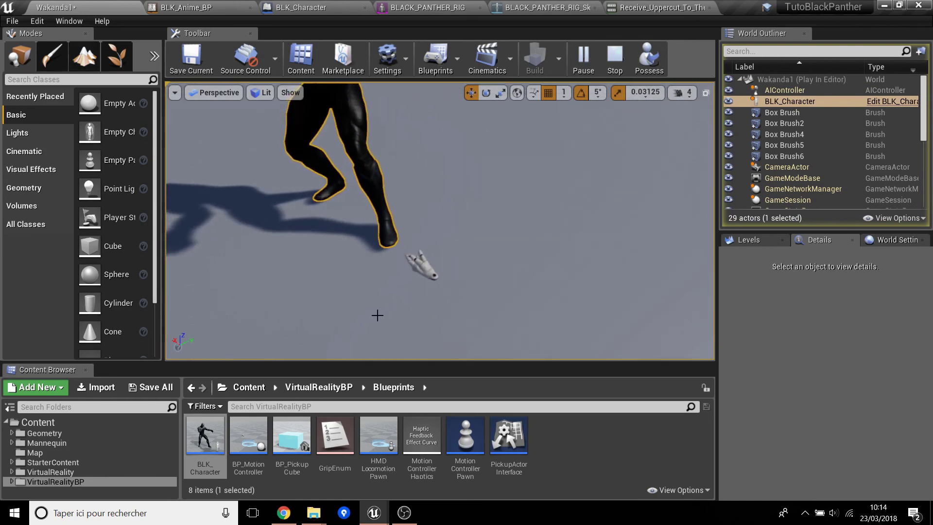
pyautogui.click(385, 292)
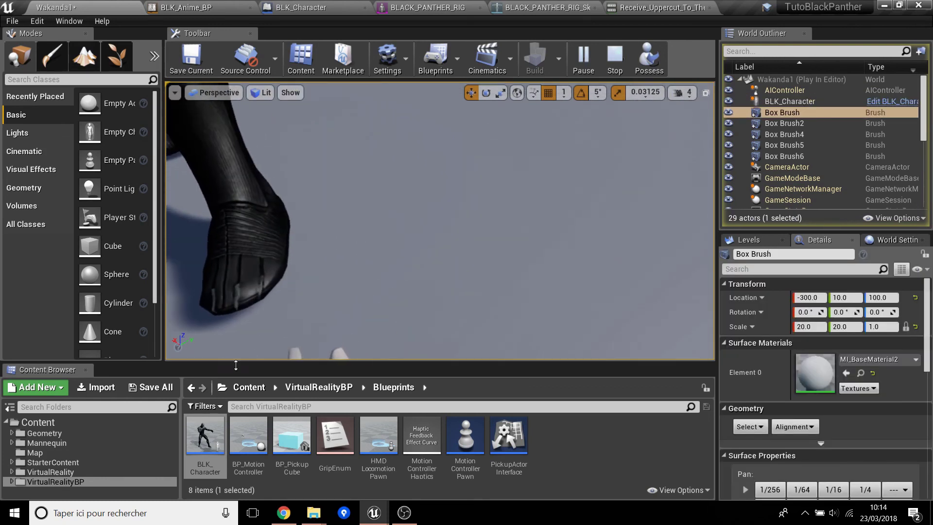
pyautogui.click(369, 302)
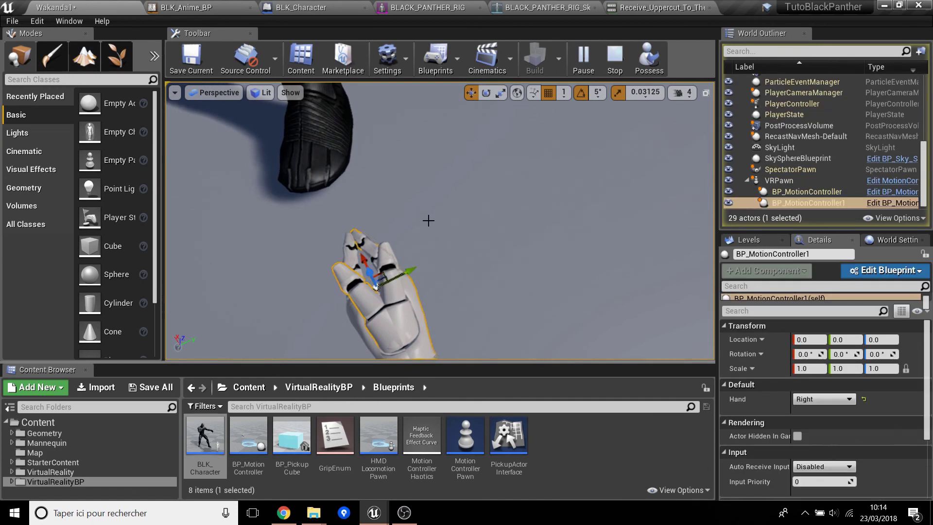